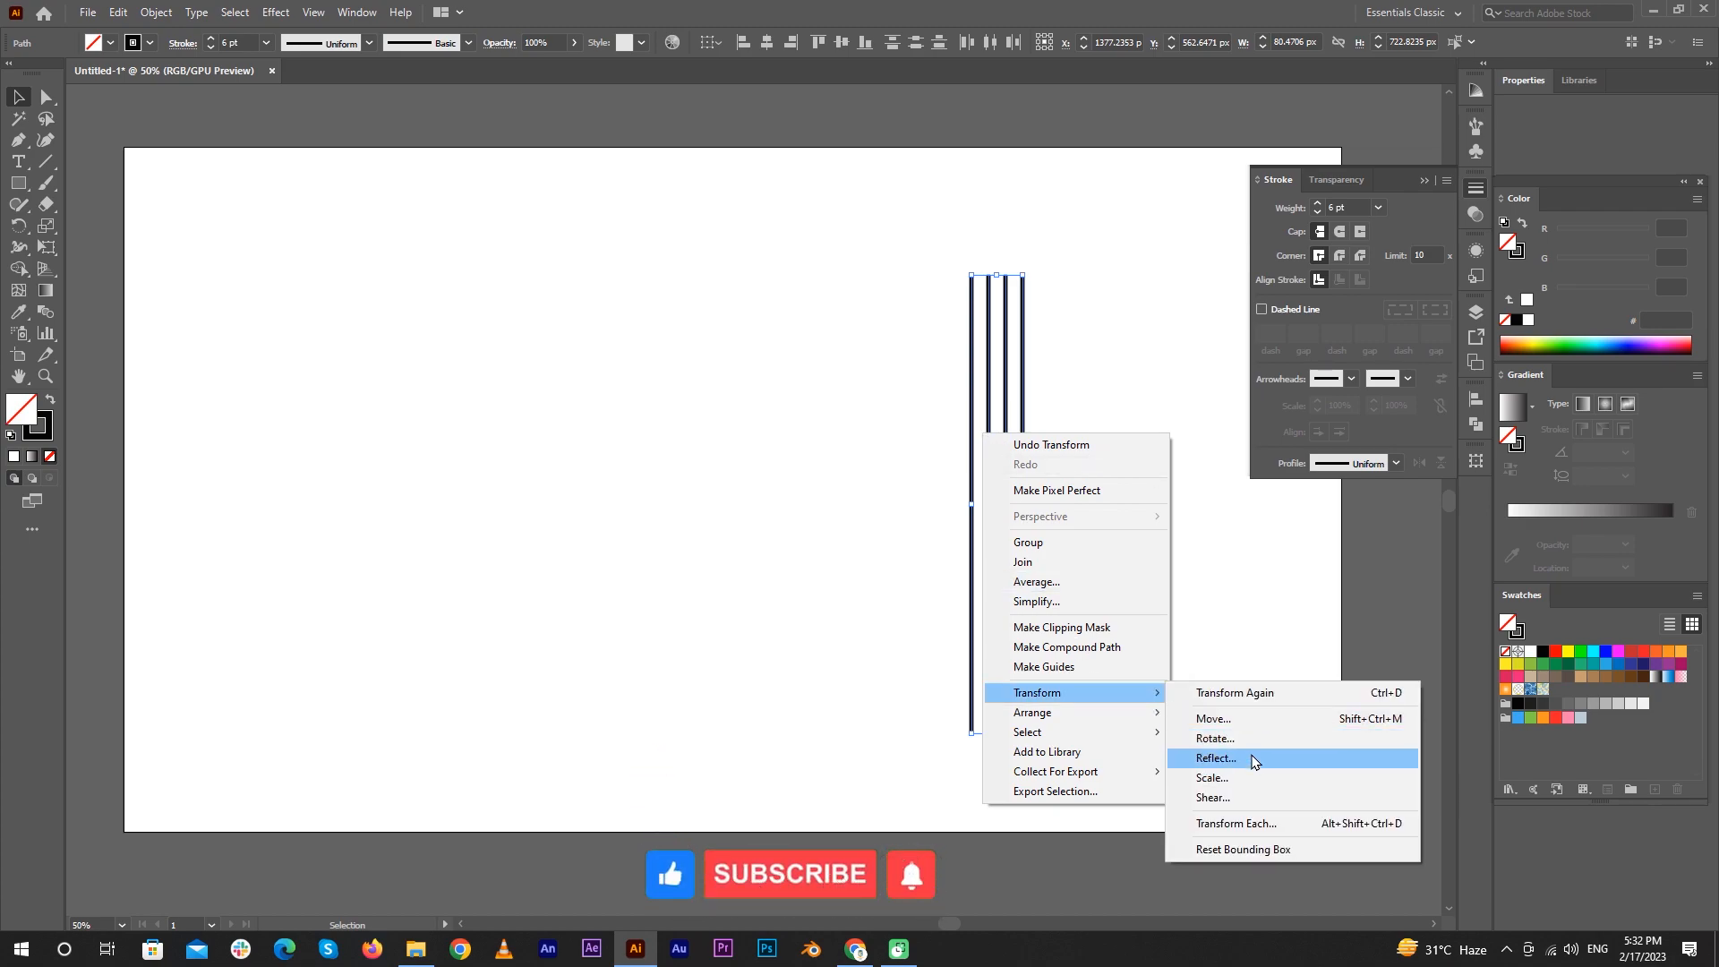
Step: Create a copy of the four vertical lines rotated by 30°
left_click(1252, 739)
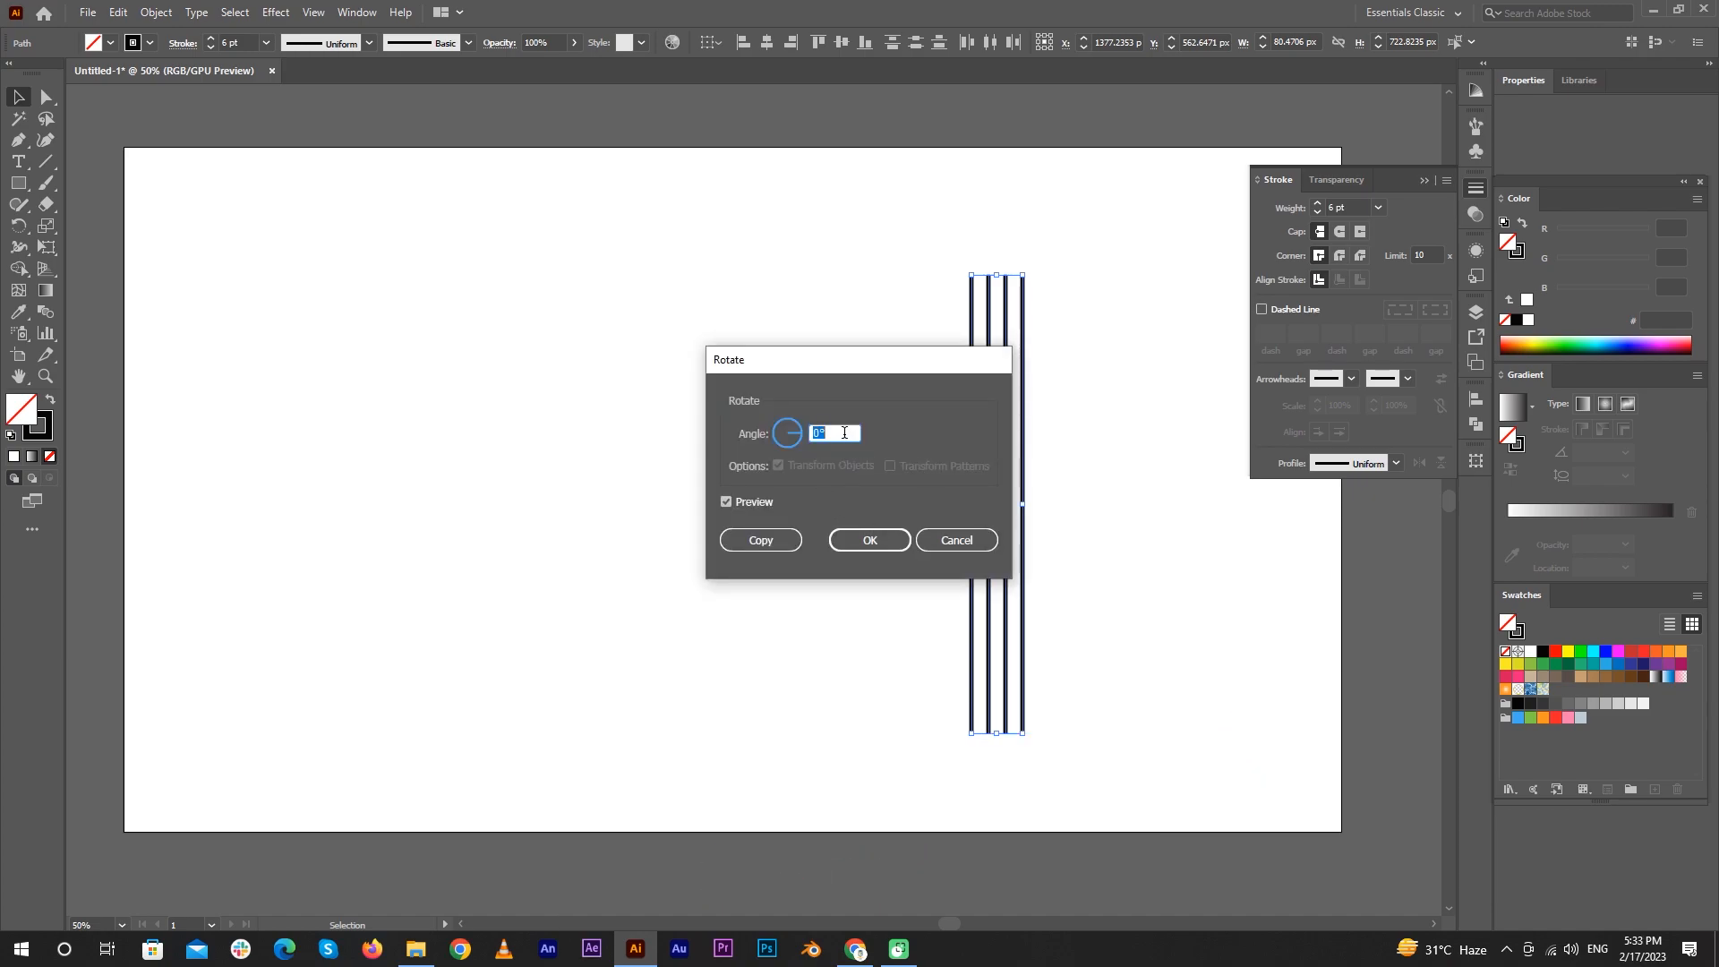
type("30")
left_click(758, 542)
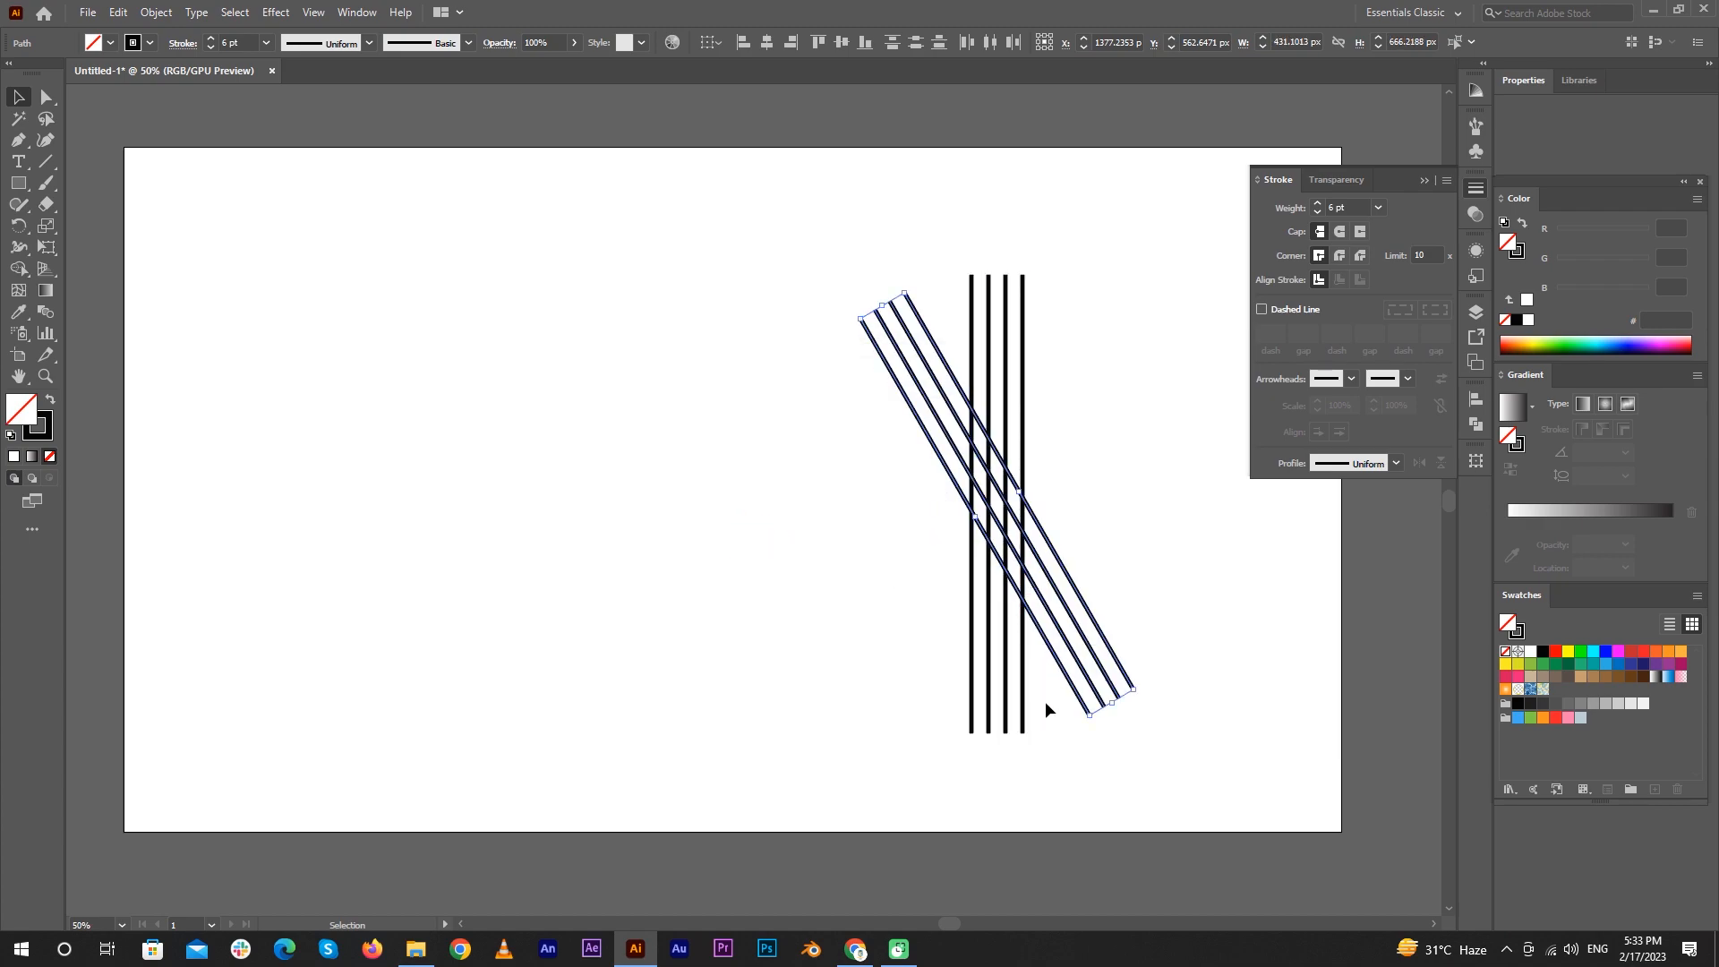
Step: Rotate the original four vertical lines by -30° so the two sets cross in an X
left_click(974, 673)
right_click(992, 665)
mouse_move(1101, 552)
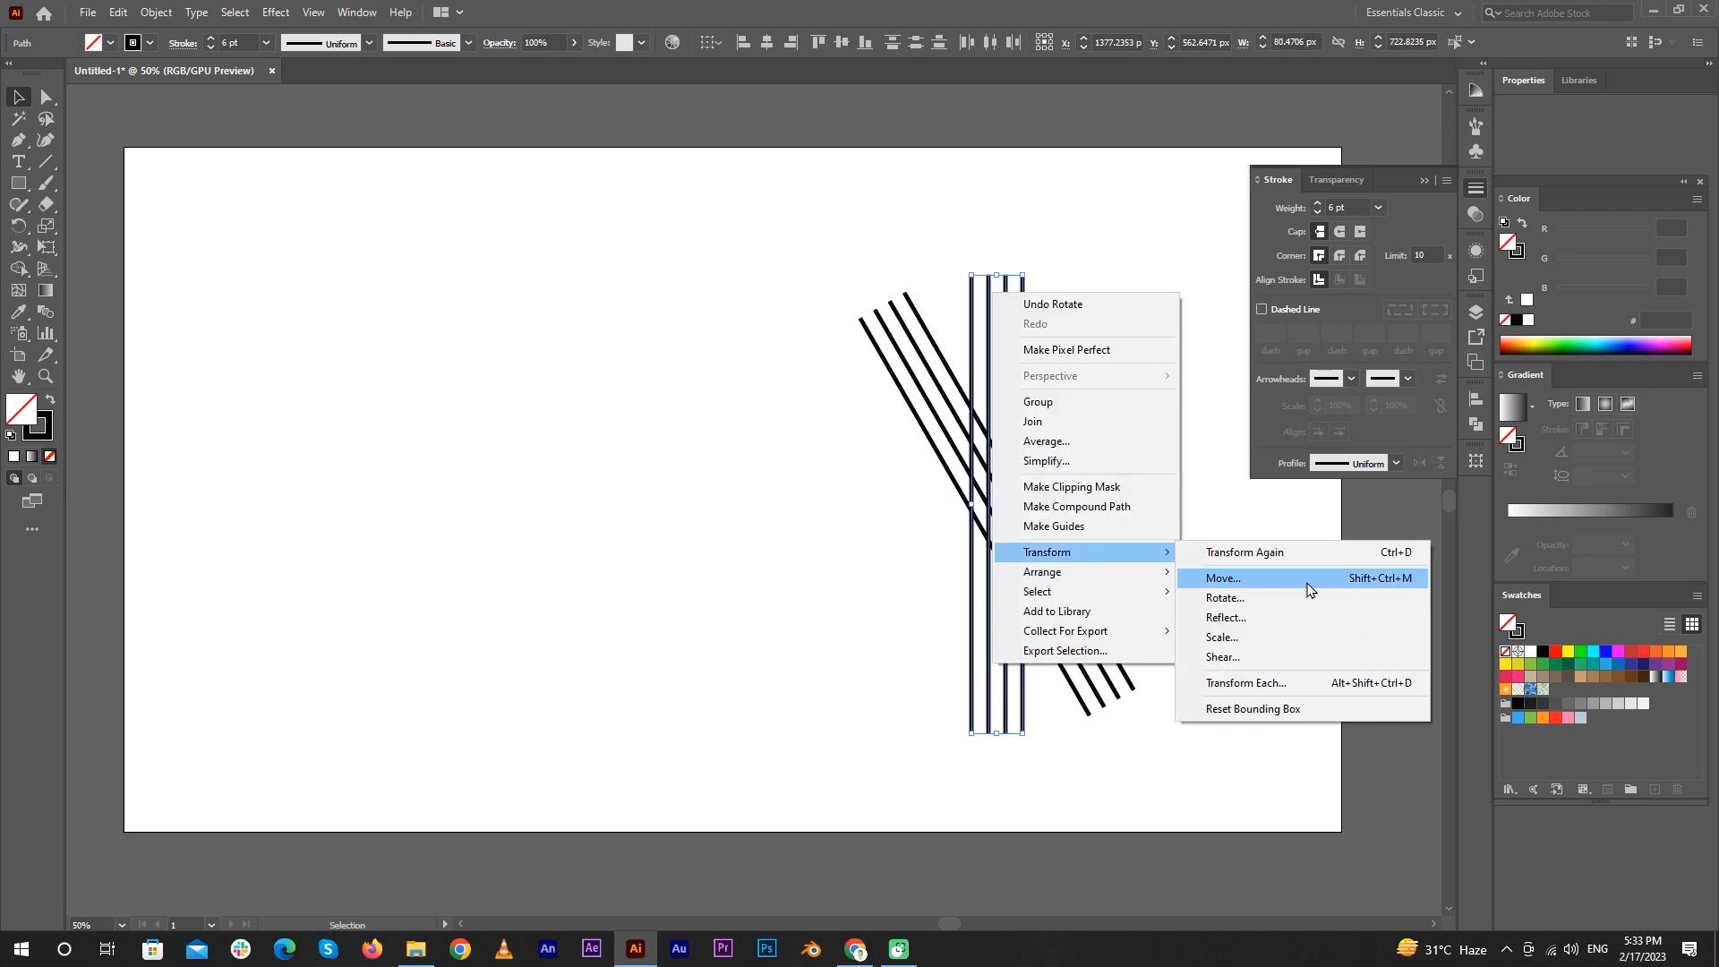
left_click(1303, 606)
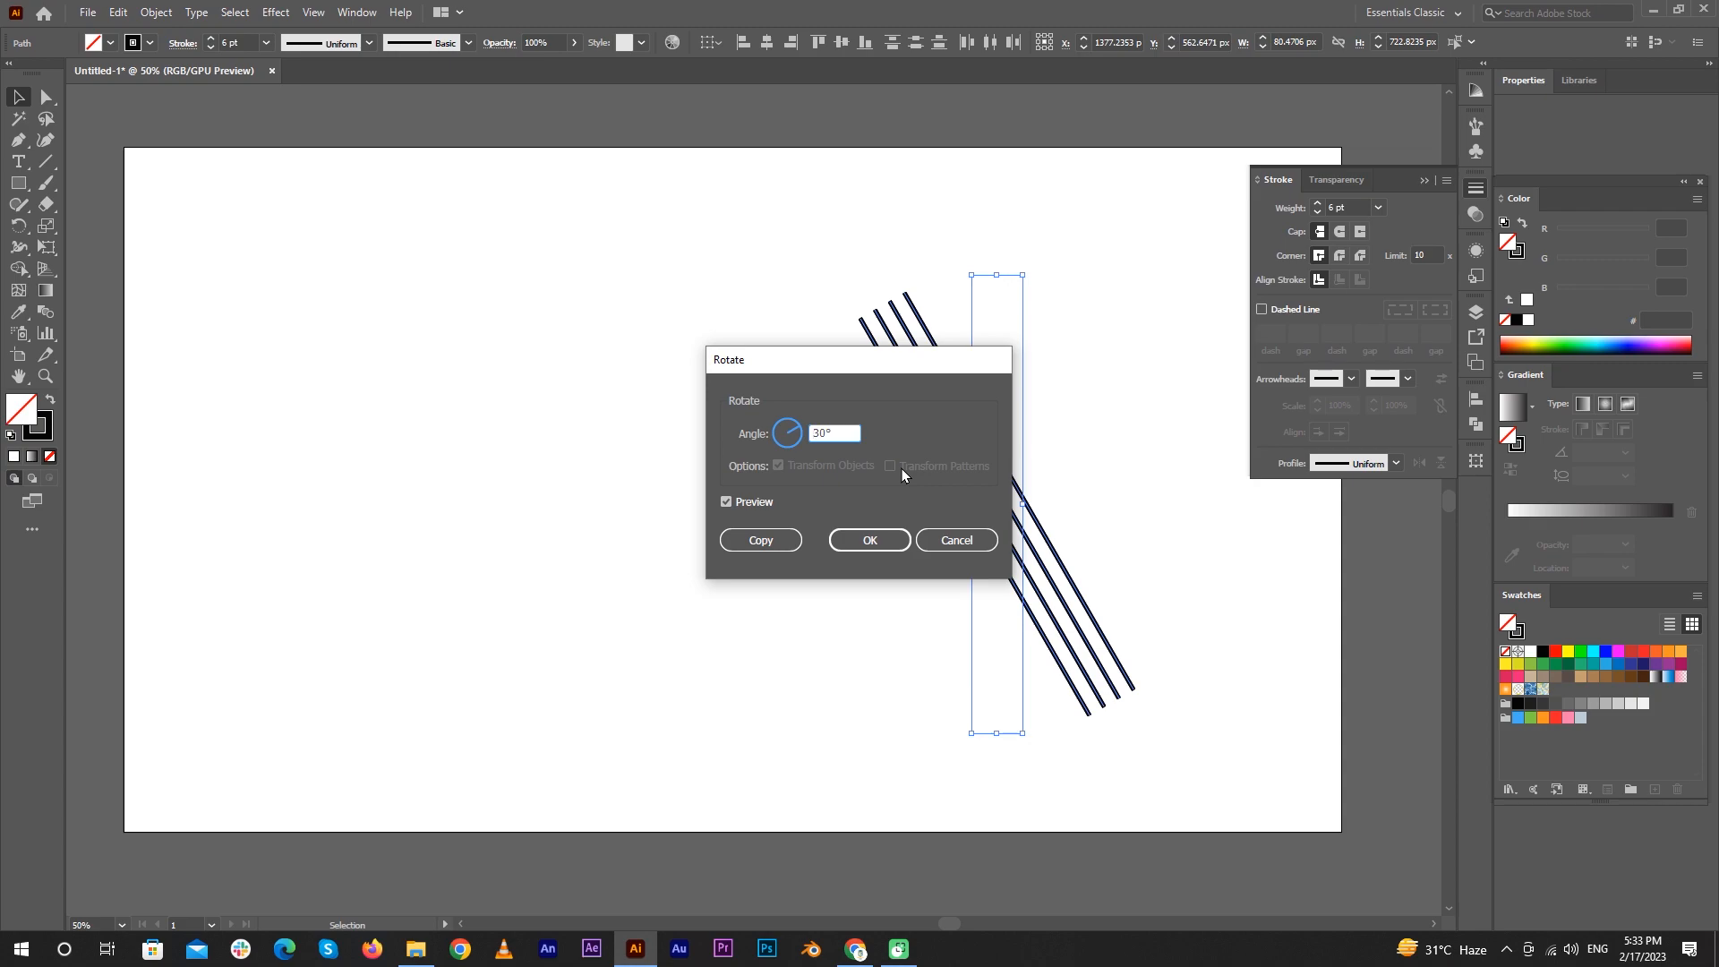
type("-30")
key("Return")
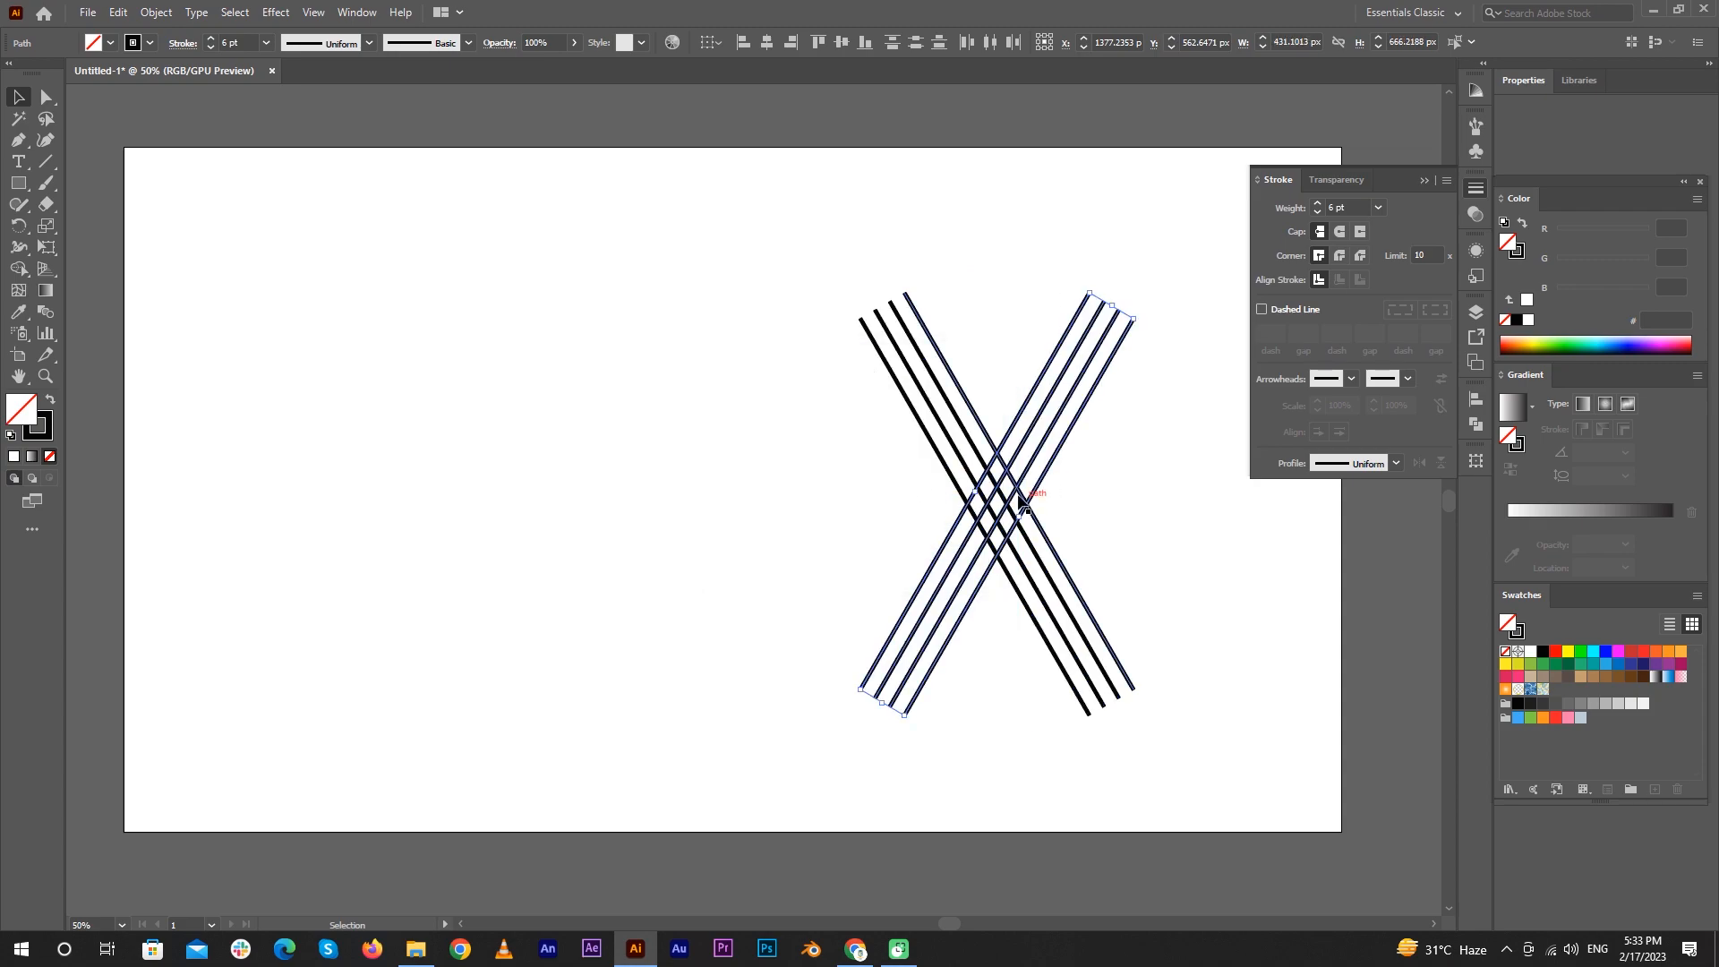
Step: Move both crossed line sets toward the artboard's middle, and shift the rising diagonal set left so they overlap near the top like an A
left_click(580, 245)
left_click_drag(632, 258, 1182, 717)
left_click_drag(1017, 529, 725, 488)
left_click(1054, 544)
left_click_drag(499, 543, 670, 674)
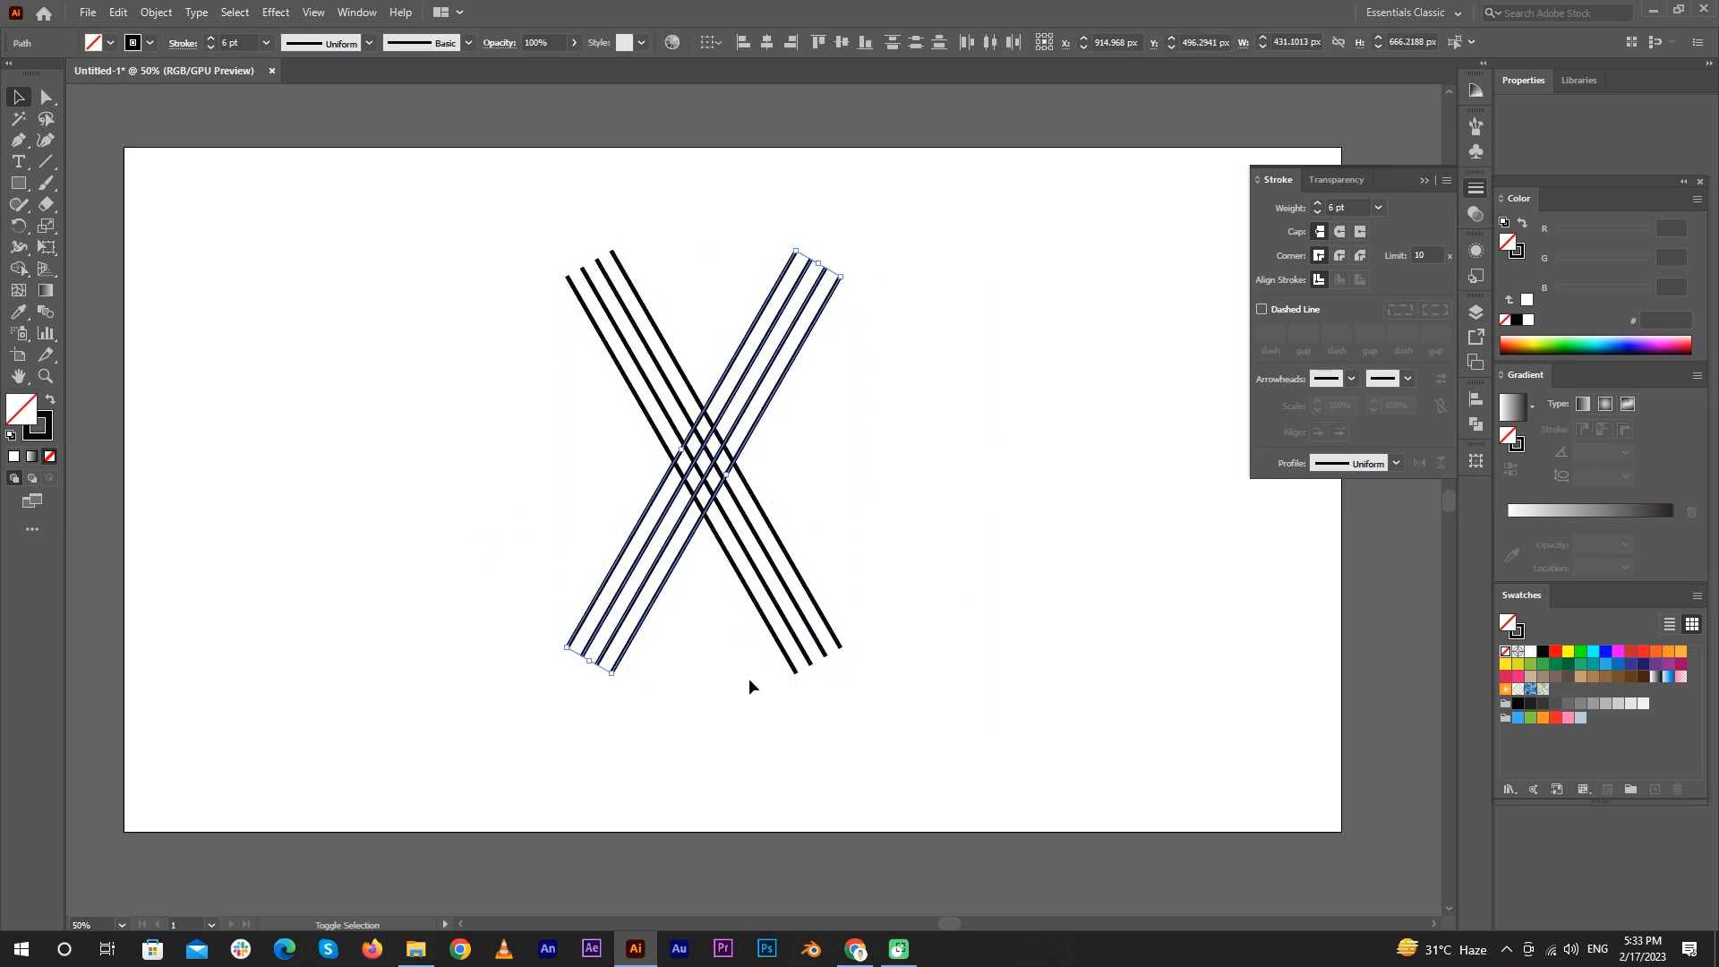
left_click_drag(641, 584, 506, 585)
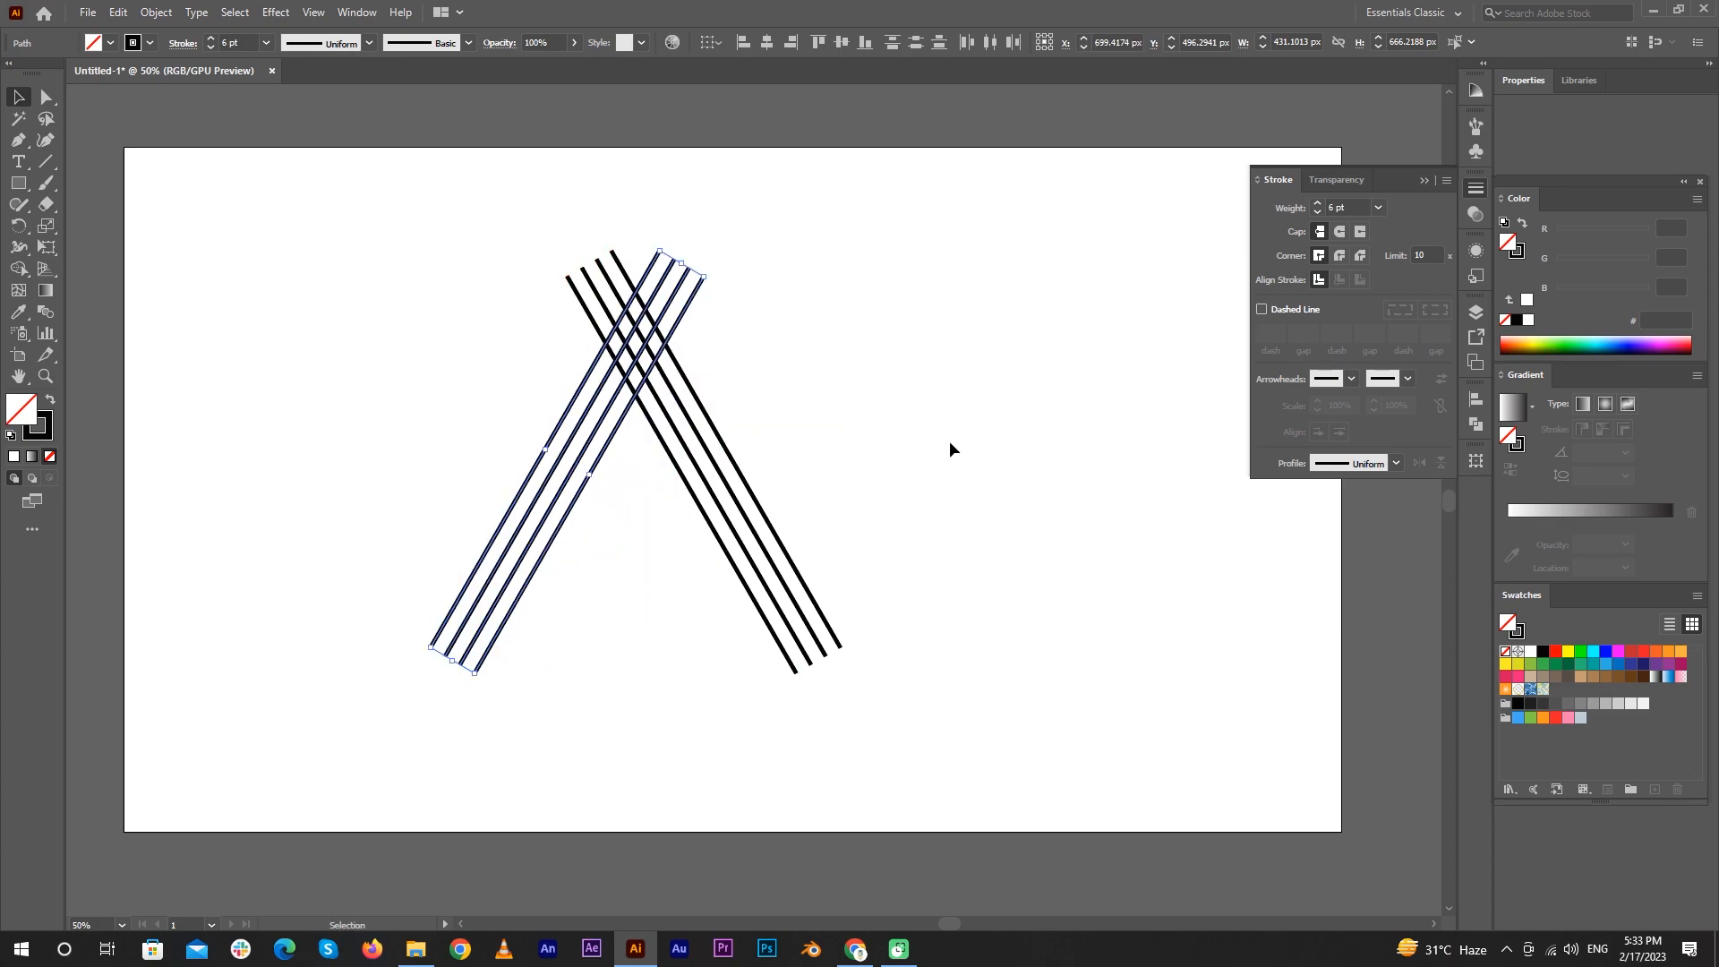
Step: Make a horizontal rotated copy of the descending diagonal lines and place it across the lower half of the A as its crossbar
right_click(749, 537)
mouse_move(851, 795)
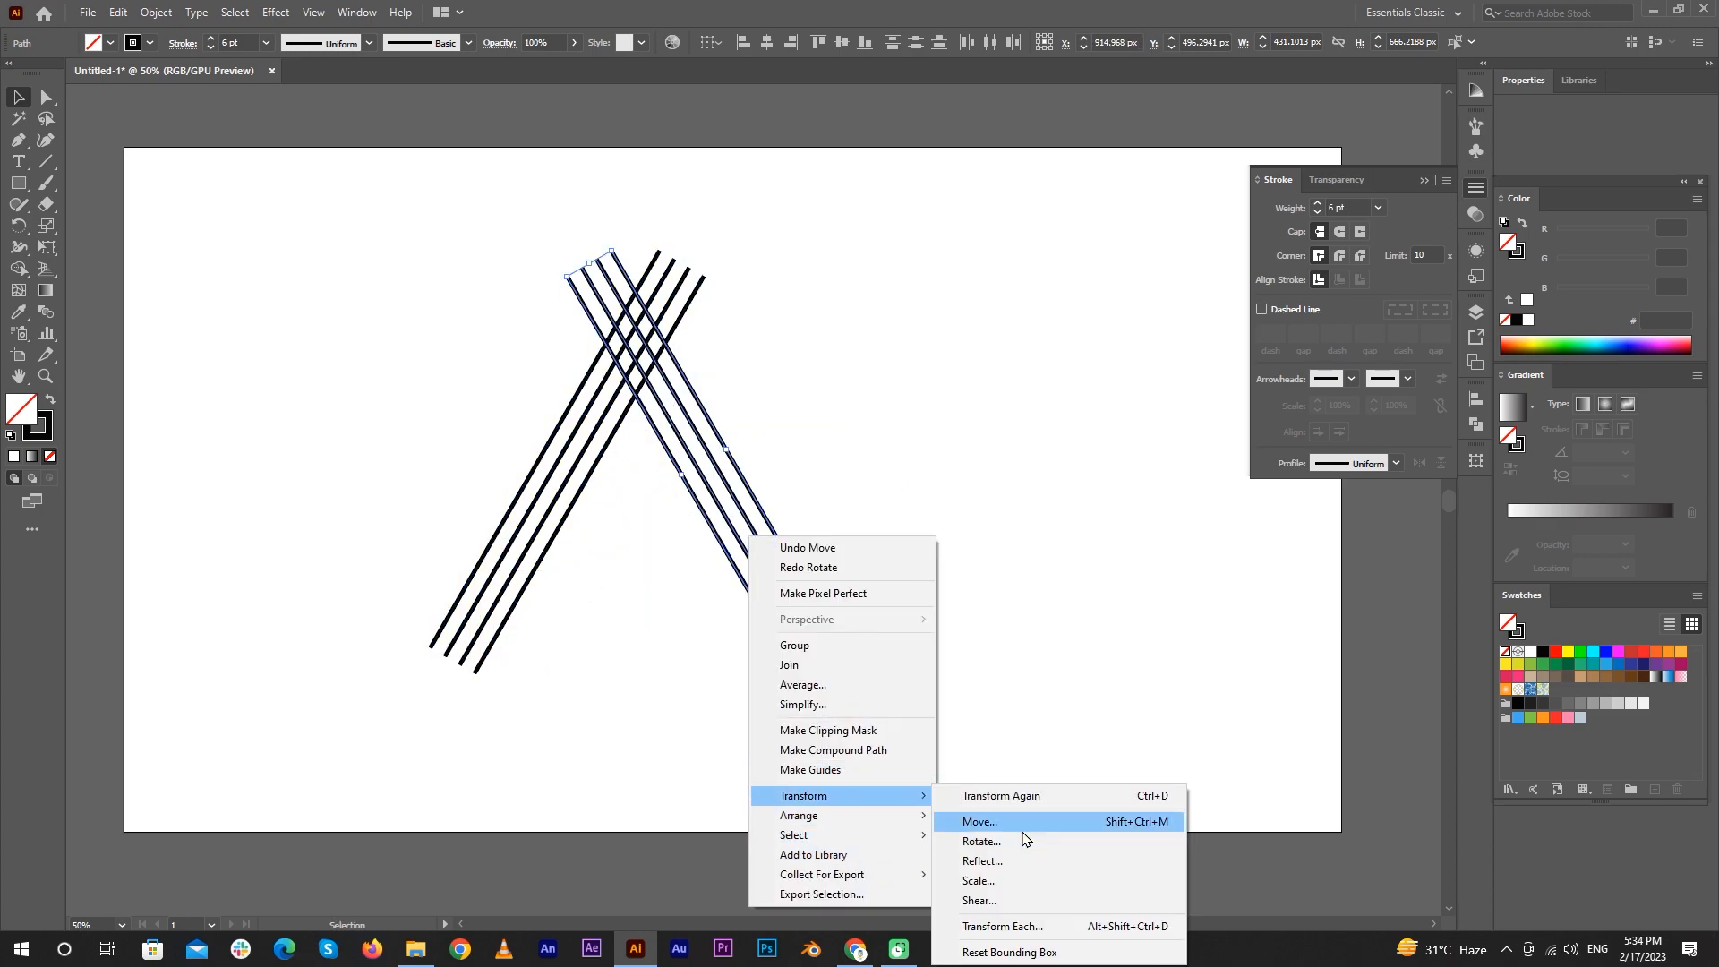
left_click(980, 842)
type("3")
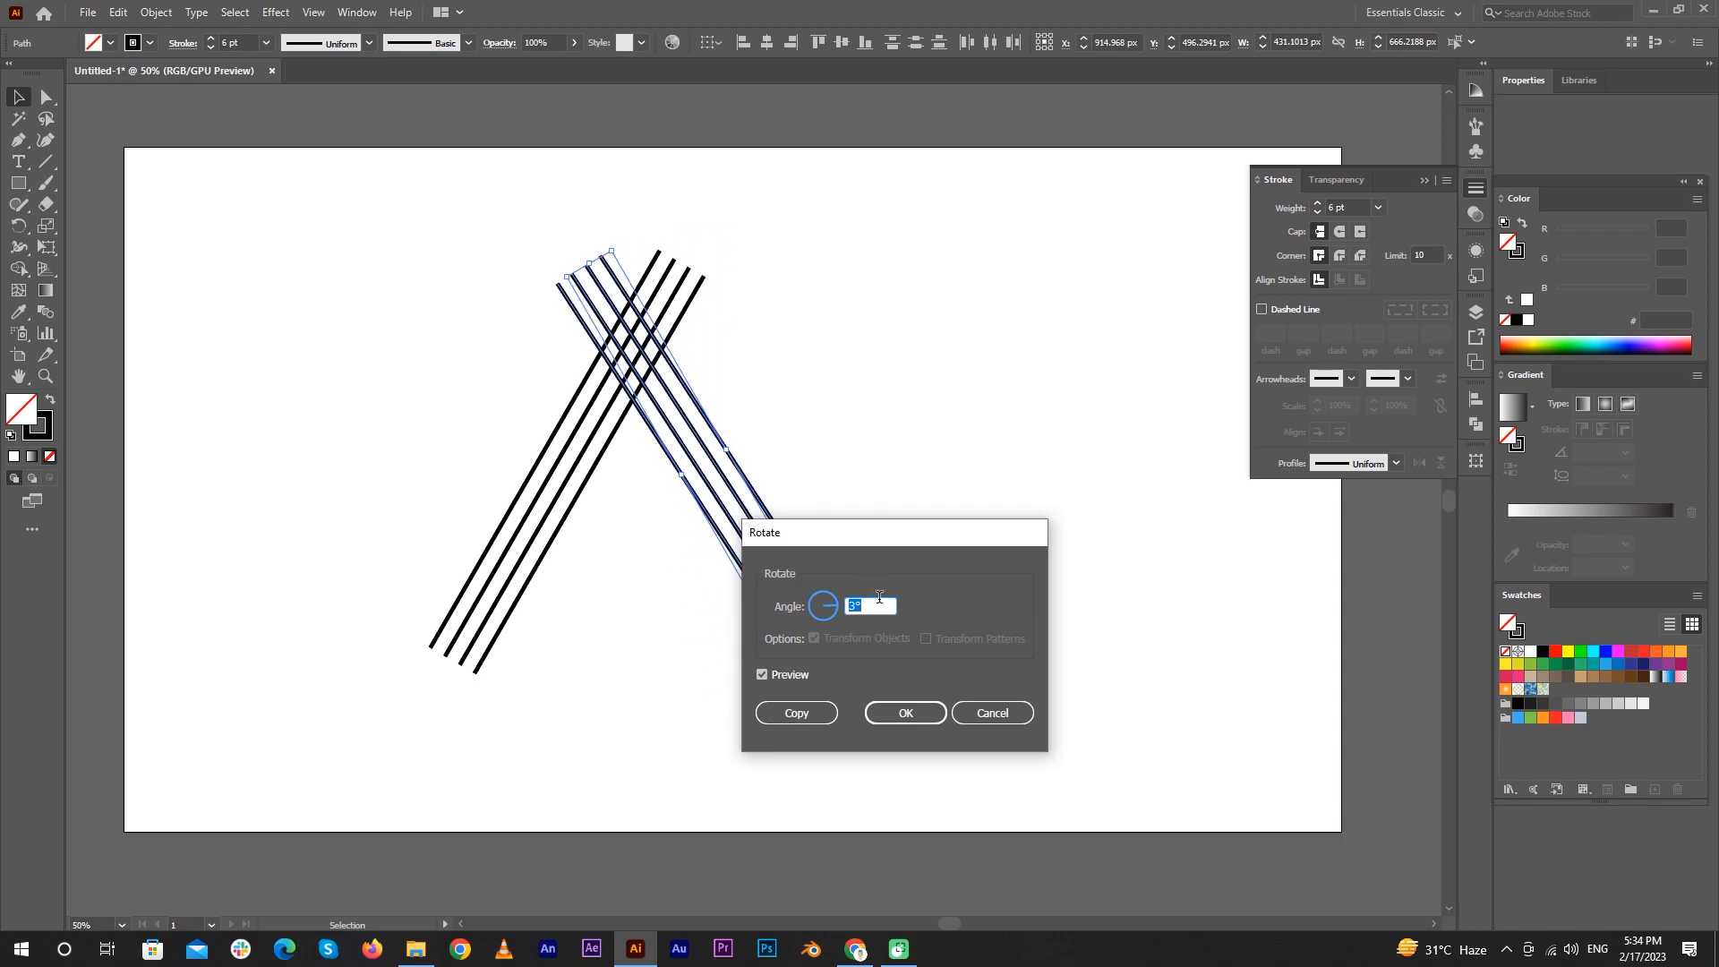
left_click(830, 710)
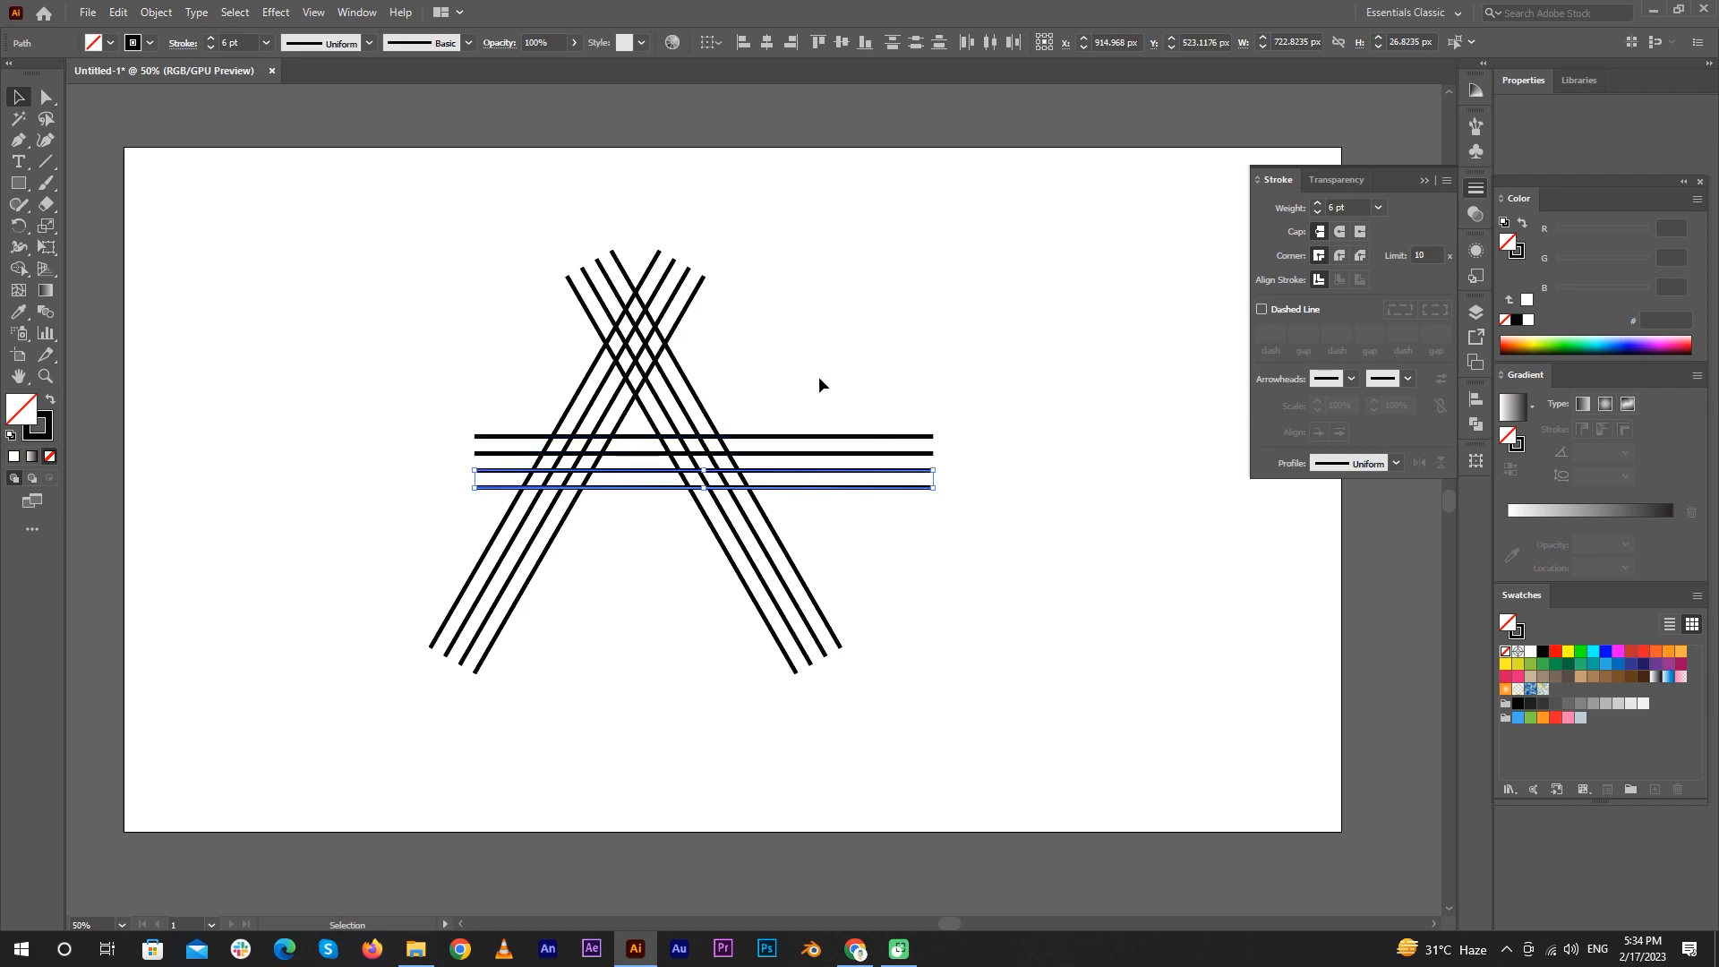
left_click_drag(851, 460, 777, 534)
left_click(1018, 603)
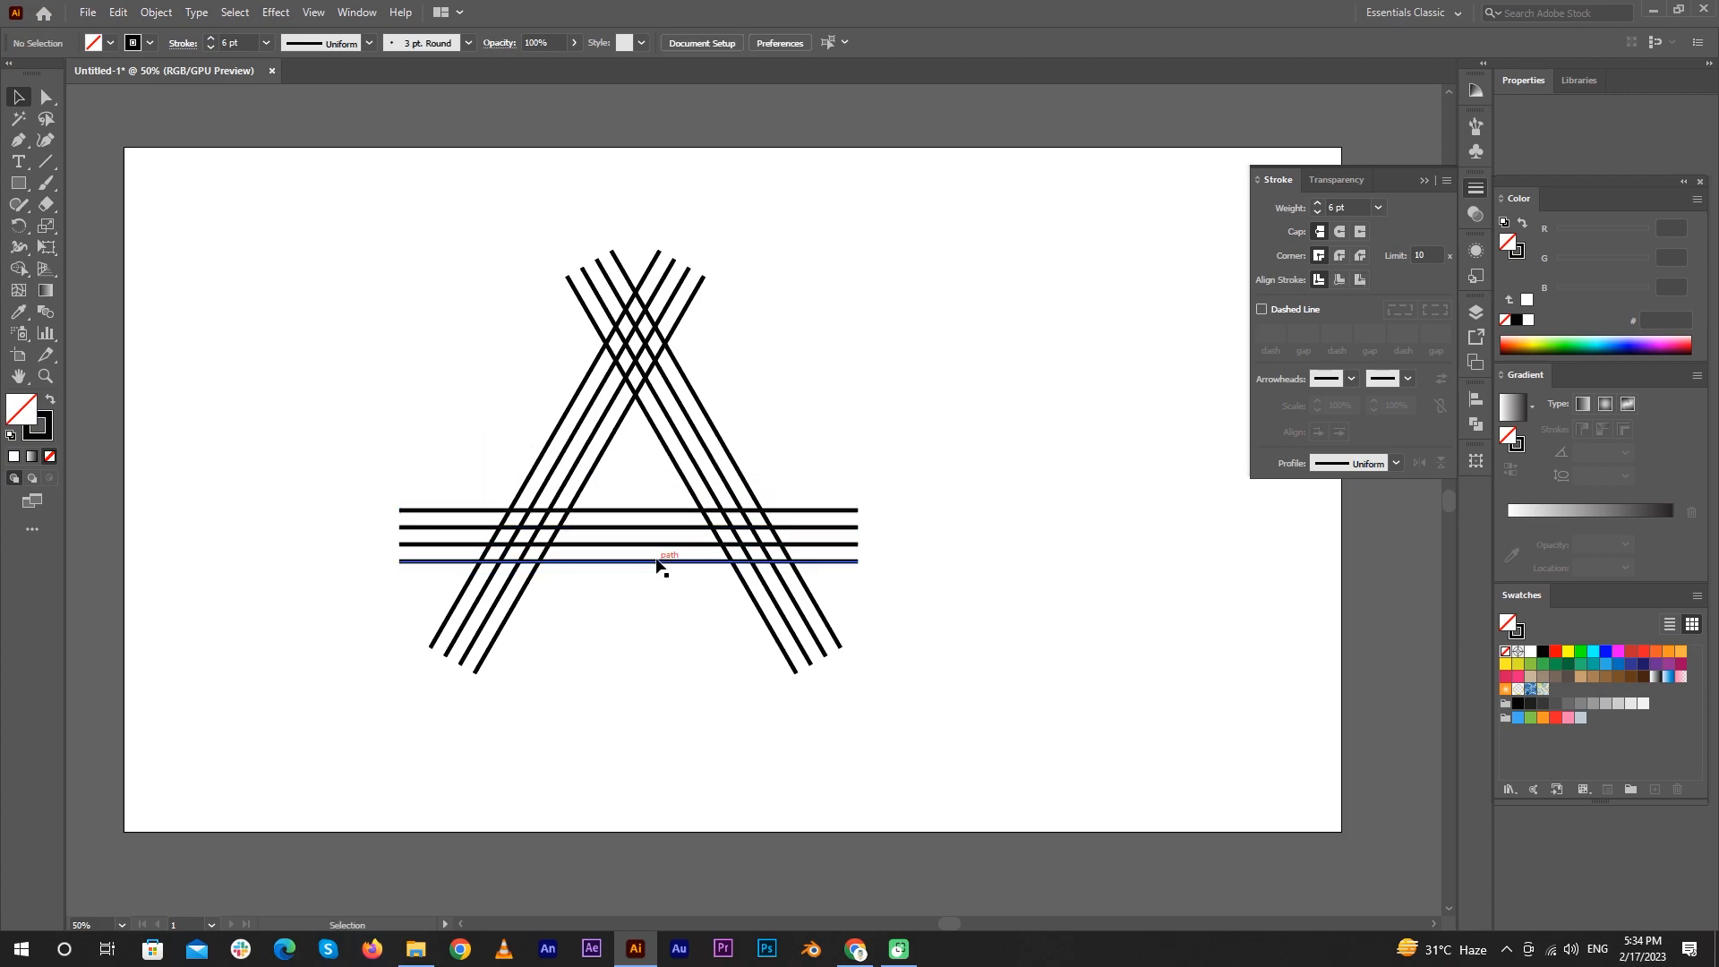
Step: Duplicate the lower two horizontal lines directly beneath the crossbar set, making six evenly spaced lines
left_click(638, 529)
left_click_drag(638, 534, 631, 598)
left_click(1071, 595)
Step: Duplicate the bottom pair of horizontal lines and nudge the copy down to the feet of the A
left_click_drag(640, 667, 666, 606)
key("Down")
key("Down")
key("Down")
key("Down")
key("Down")
key("shift+Down")
key("shift+Down")
key("shift+Down")
key("shift+Down")
key("shift+Down")
key("shift+Down")
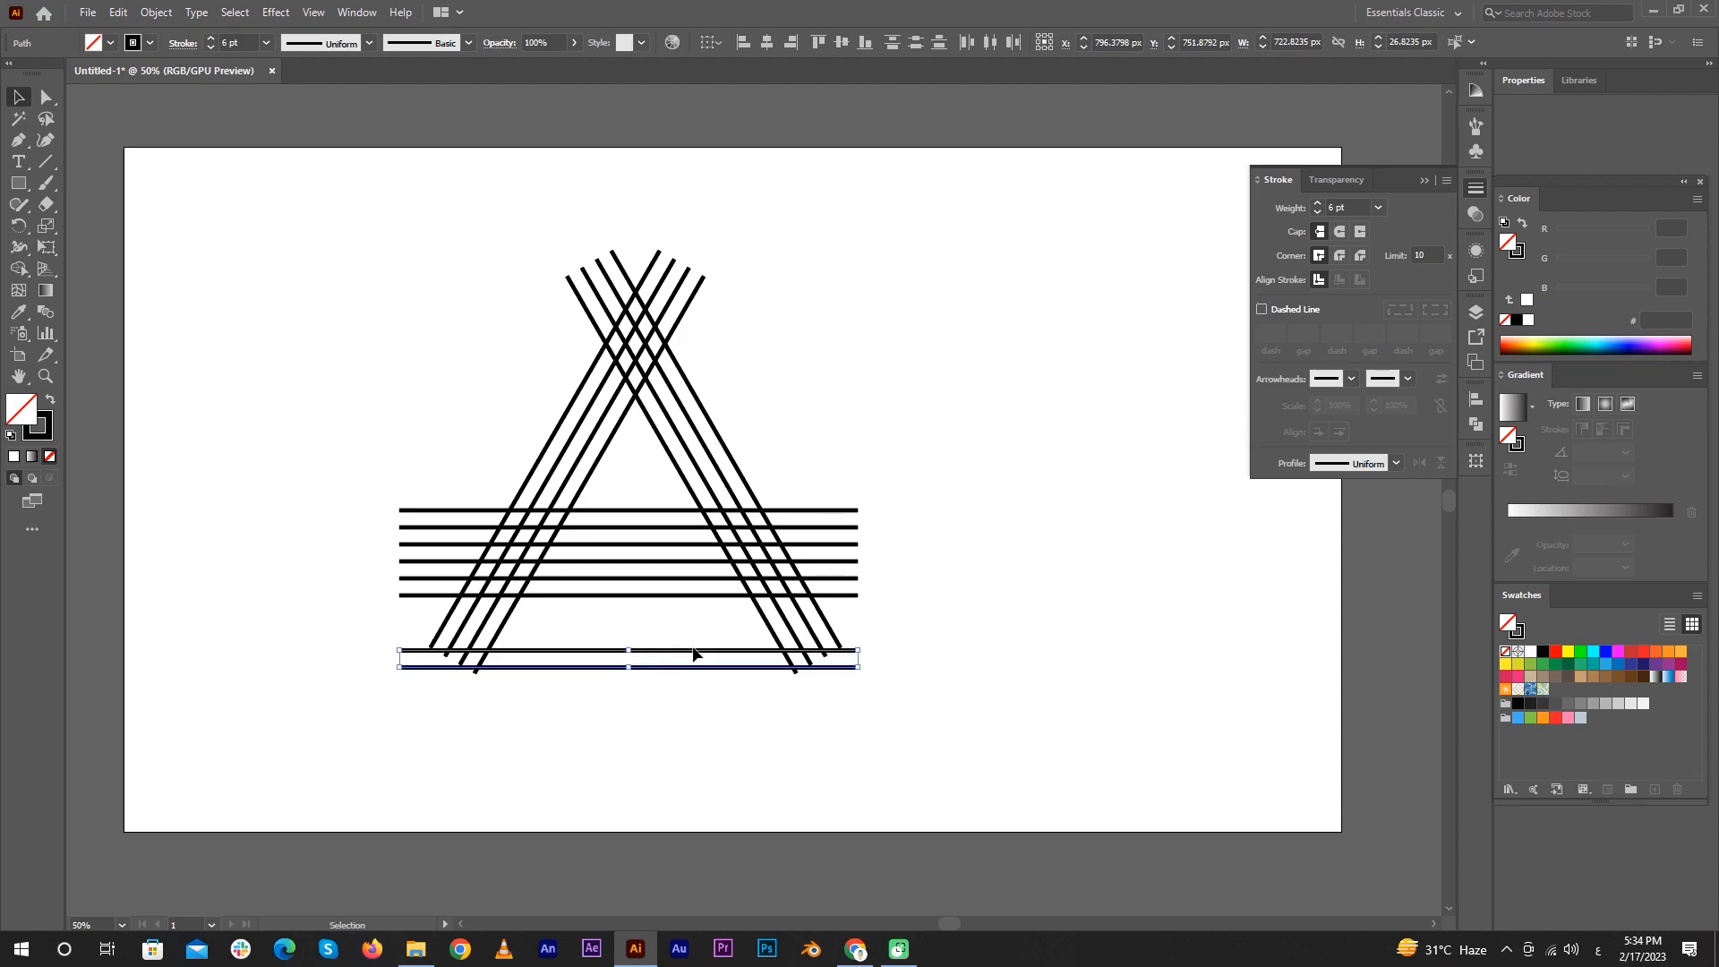
key("Up")
key("Up")
key("Up")
key("Up")
key("Up")
Step: Enlarge the diagonal line sets proportionally, and scale up all the horizontal lines so they span the wider A
left_click(936, 292)
left_click_drag(416, 166, 911, 182)
left_click(1061, 469)
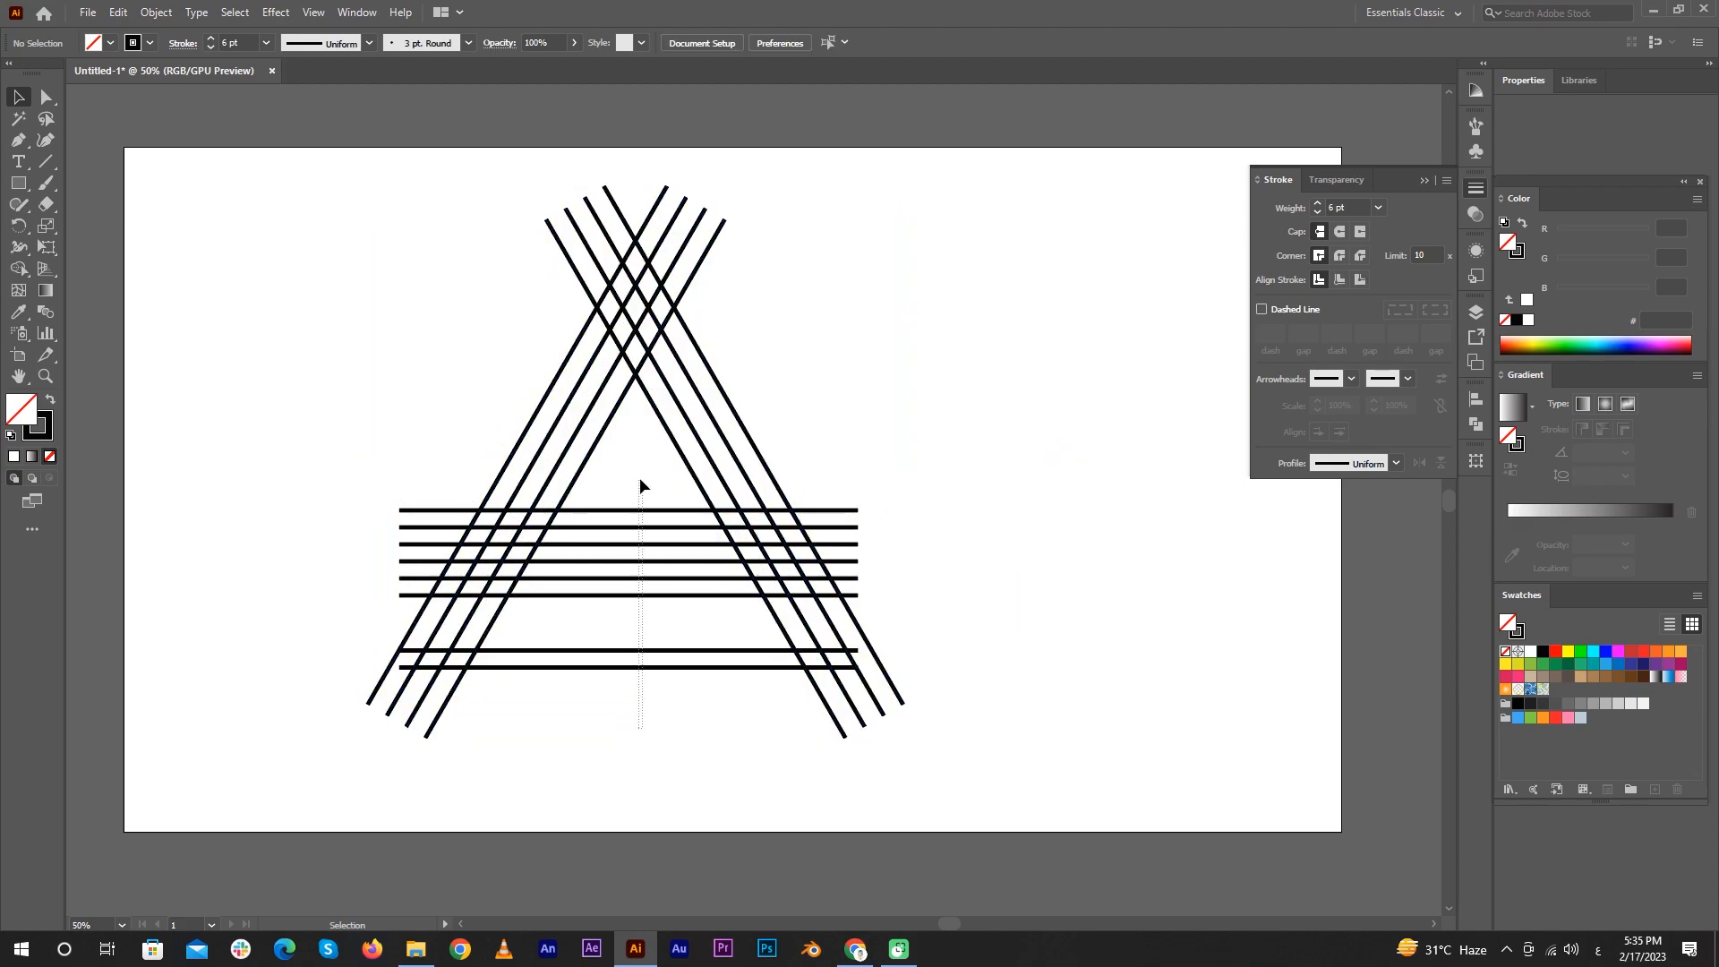
left_click_drag(643, 476, 752, 673)
left_click_drag(860, 508, 895, 490)
left_click(1060, 582)
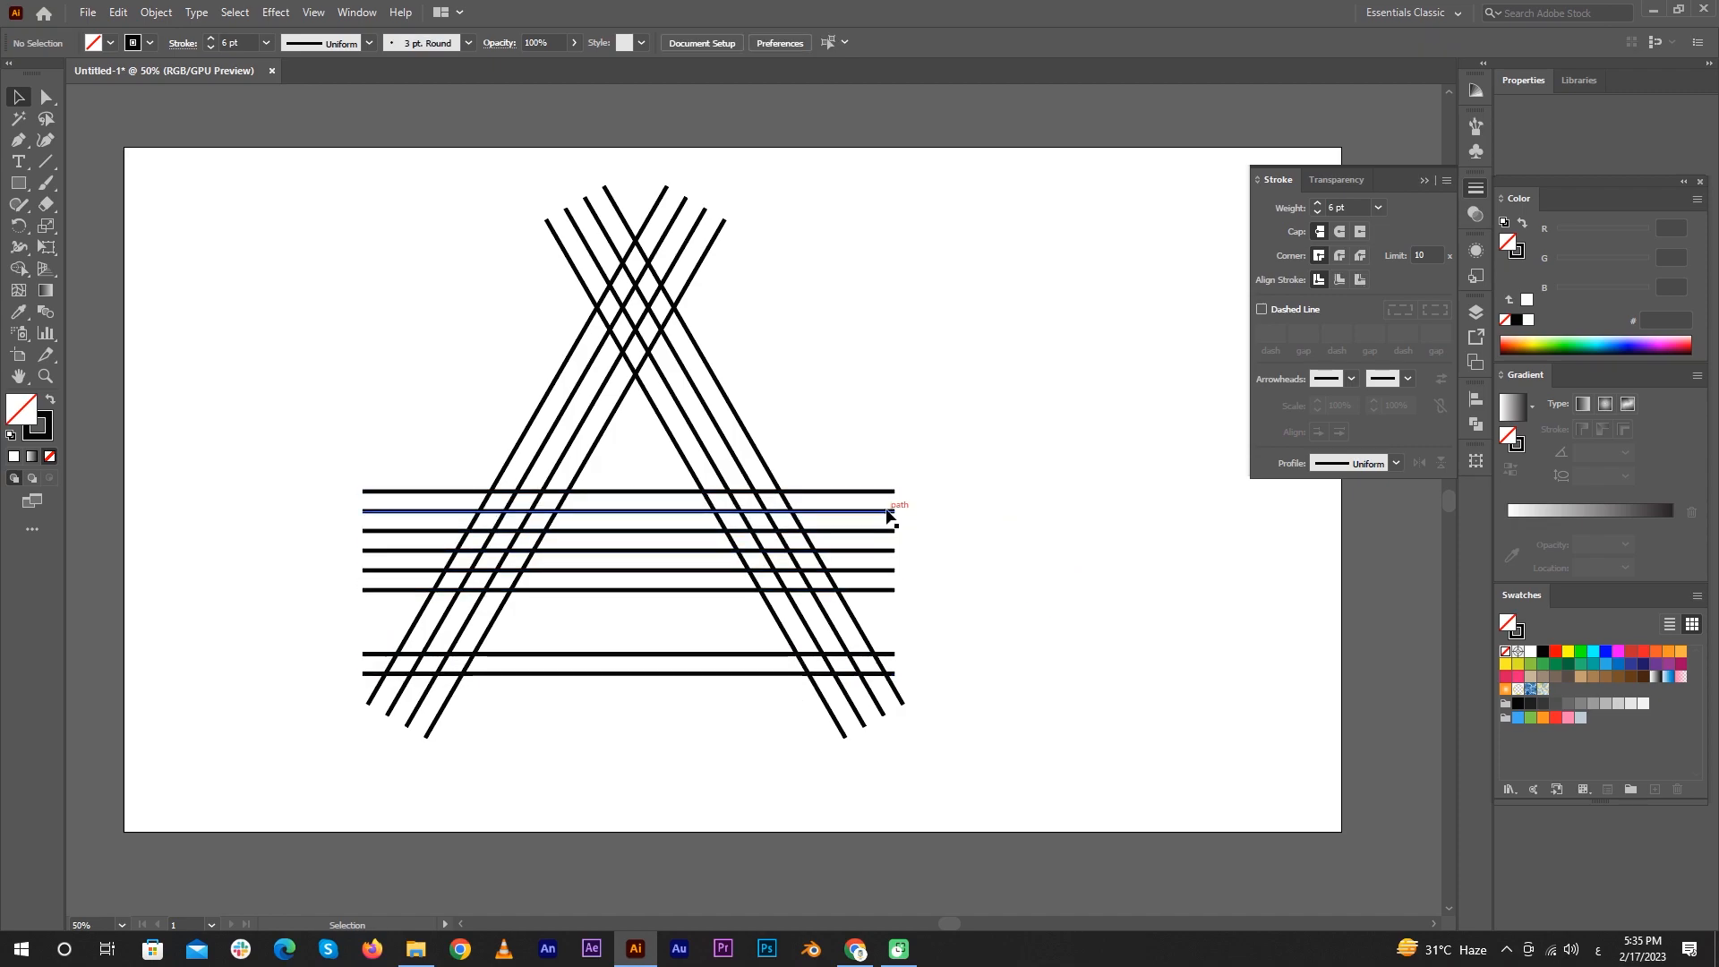
Step: Delete the lowest horizontal line at the feet of the A
left_click(17, 268)
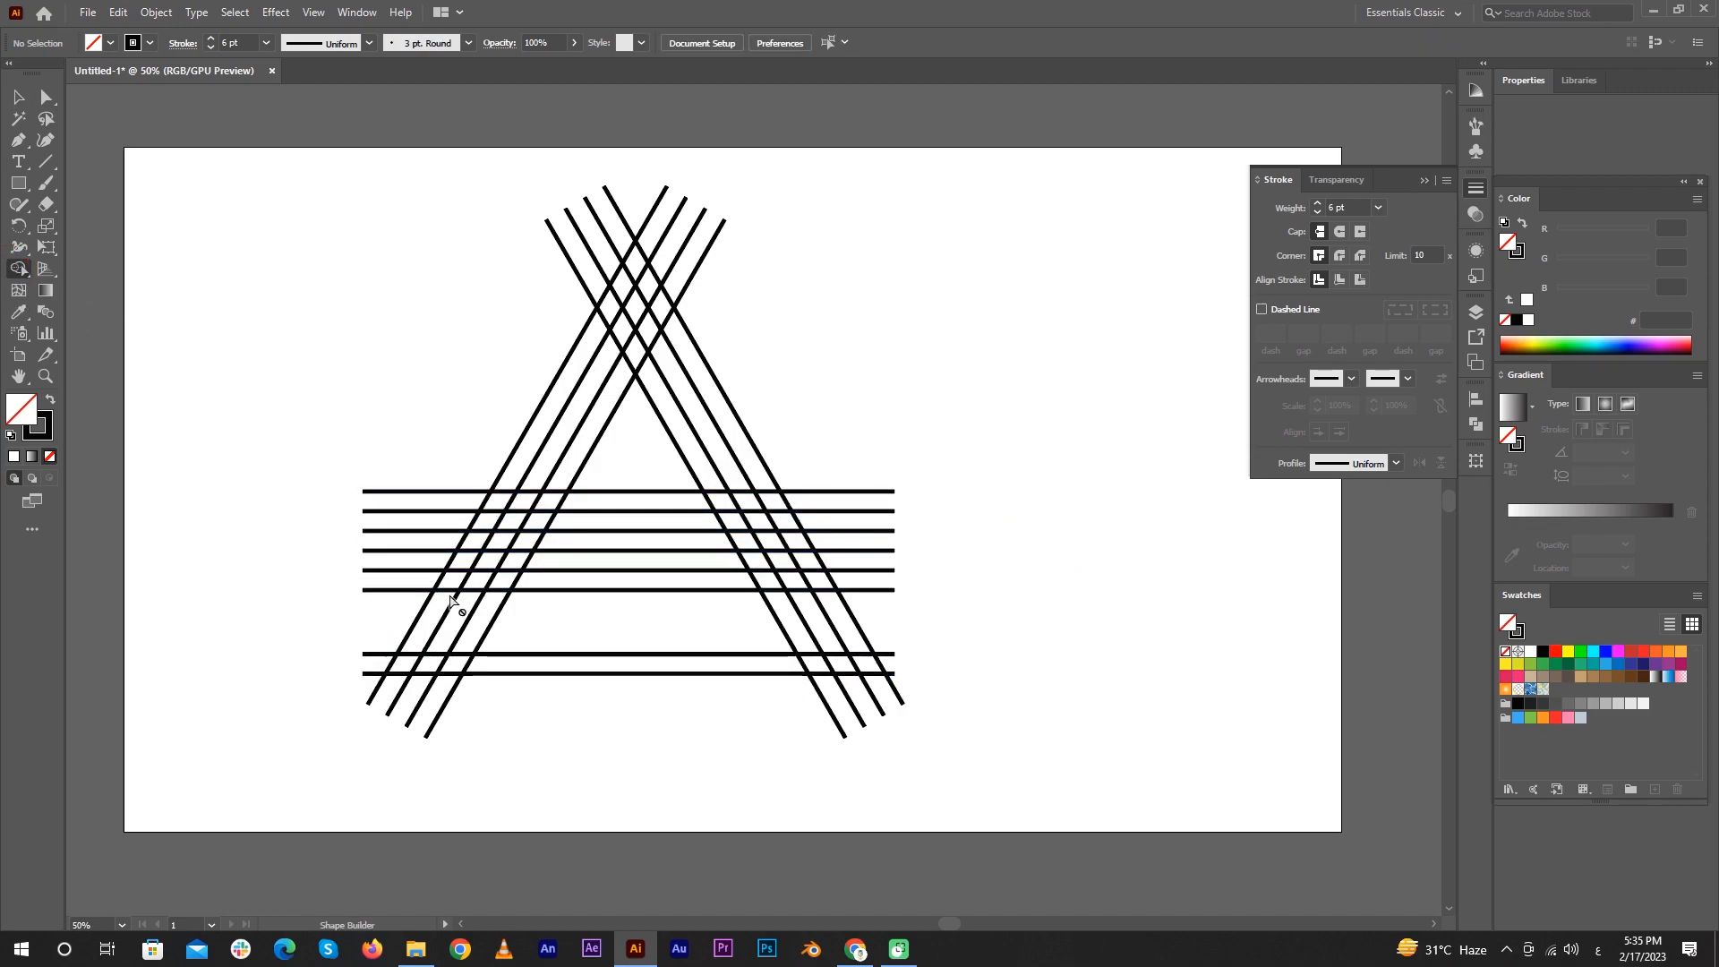
key("v")
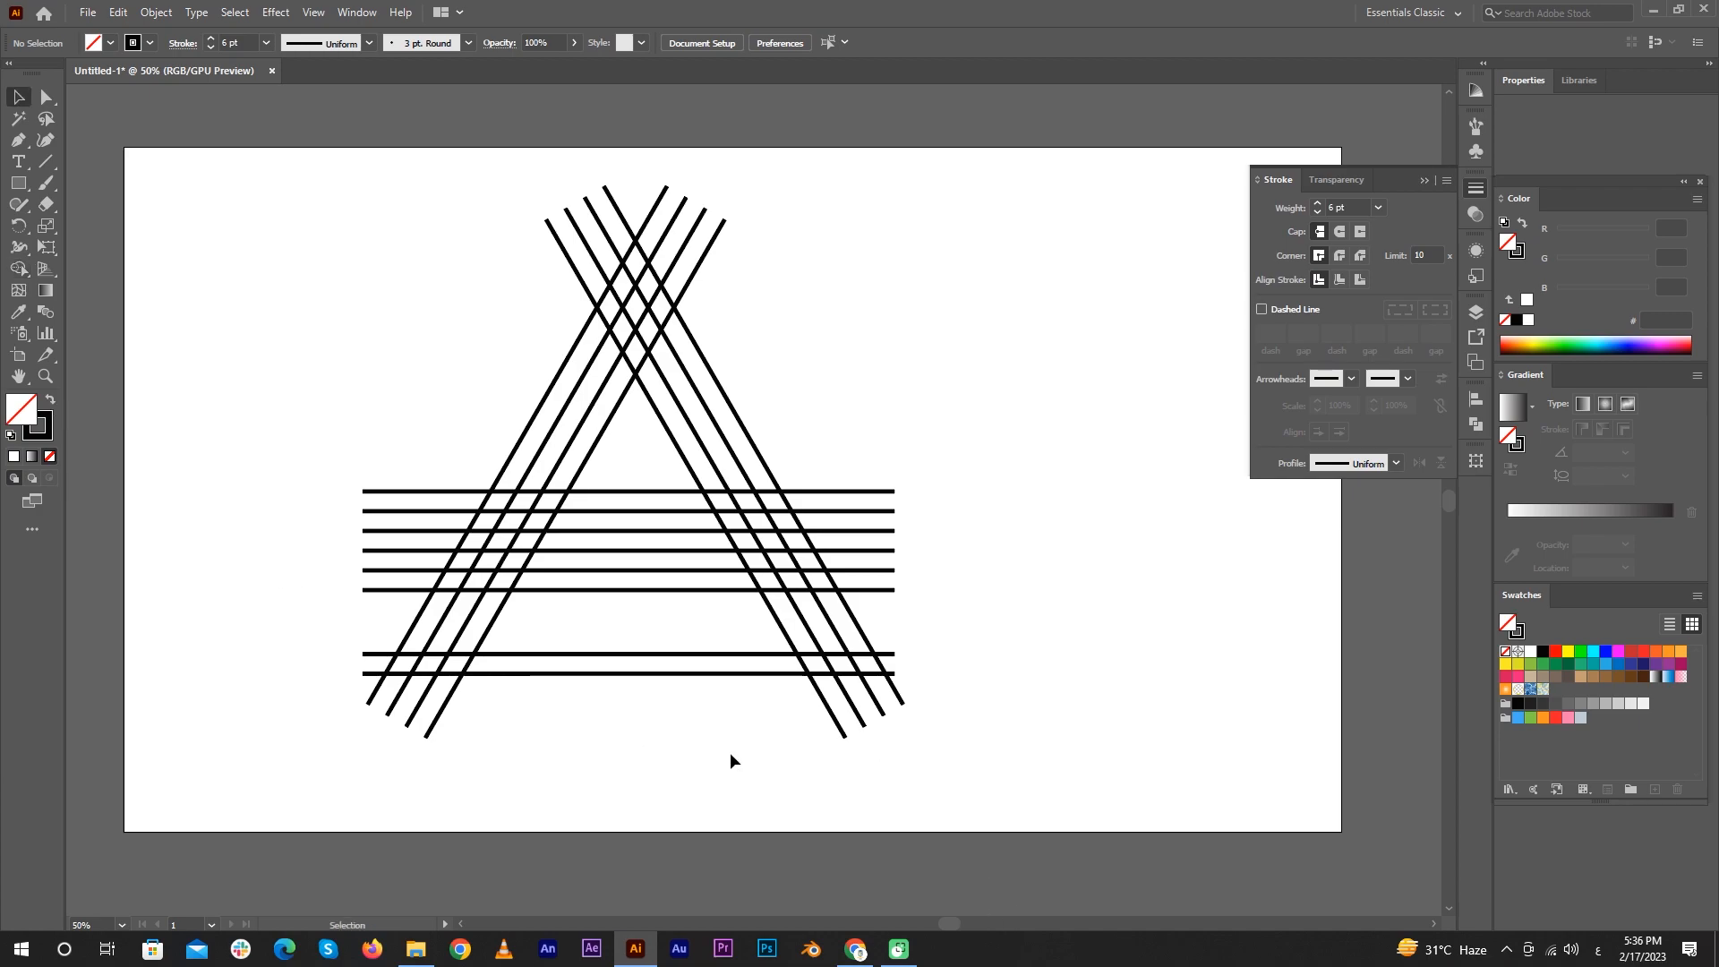
left_click(610, 674)
key("Delete")
left_click(18, 268)
left_click(51, 400)
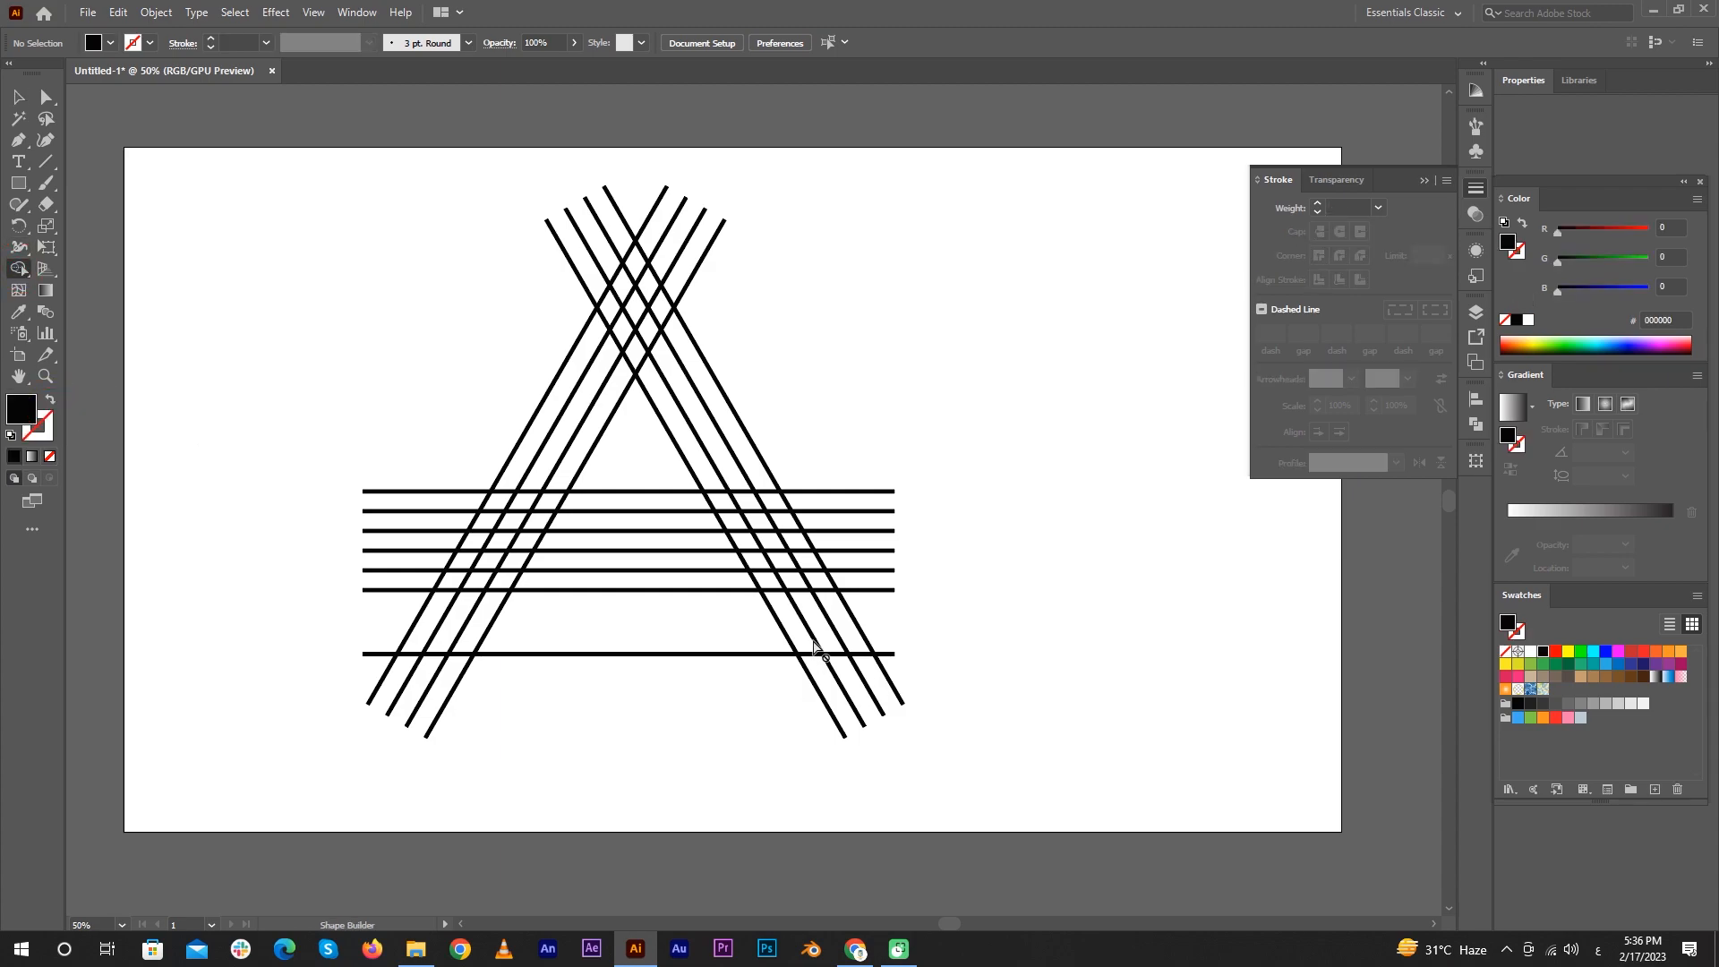
left_click(45, 96)
key("shift+x")
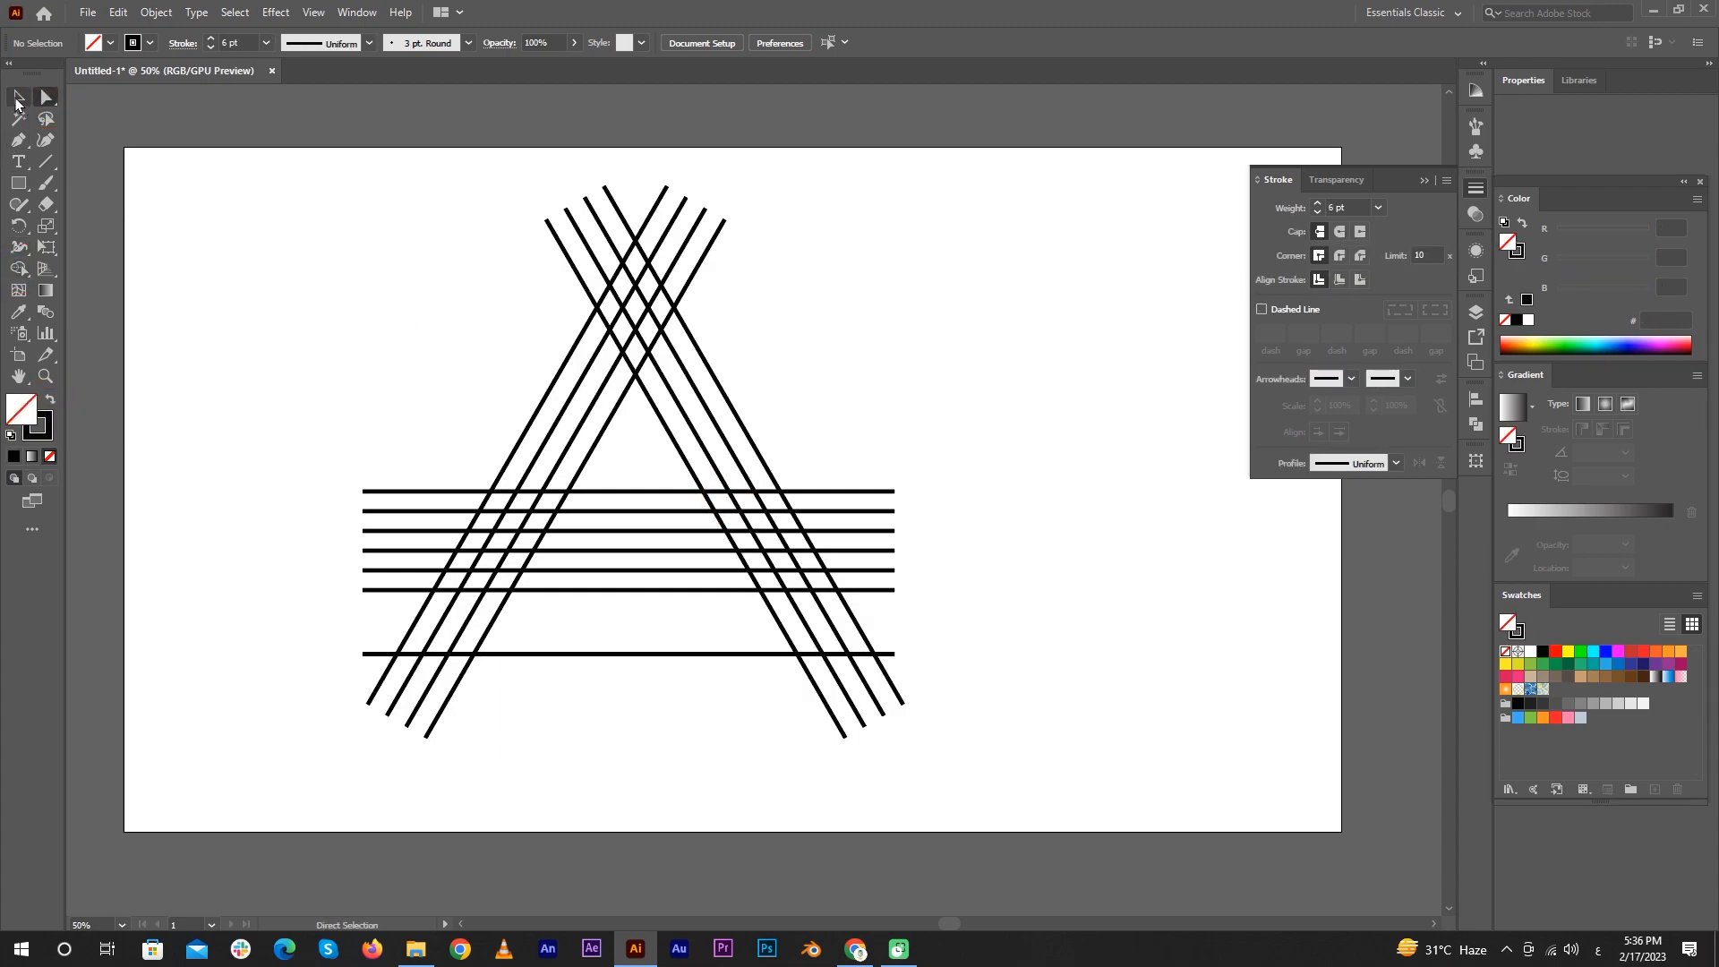
Step: With all lines selected and a black fill, use Shape Builder to merge the lower crossbar with its two legs and fill the inner left foot
mouse_move(202, 168)
left_mouse_down()
mouse_move(1006, 671)
mouse_move(1056, 768)
mouse_move(1038, 773)
left_mouse_up()
left_click_drag(18, 269, 89, 271)
key("shift+x")
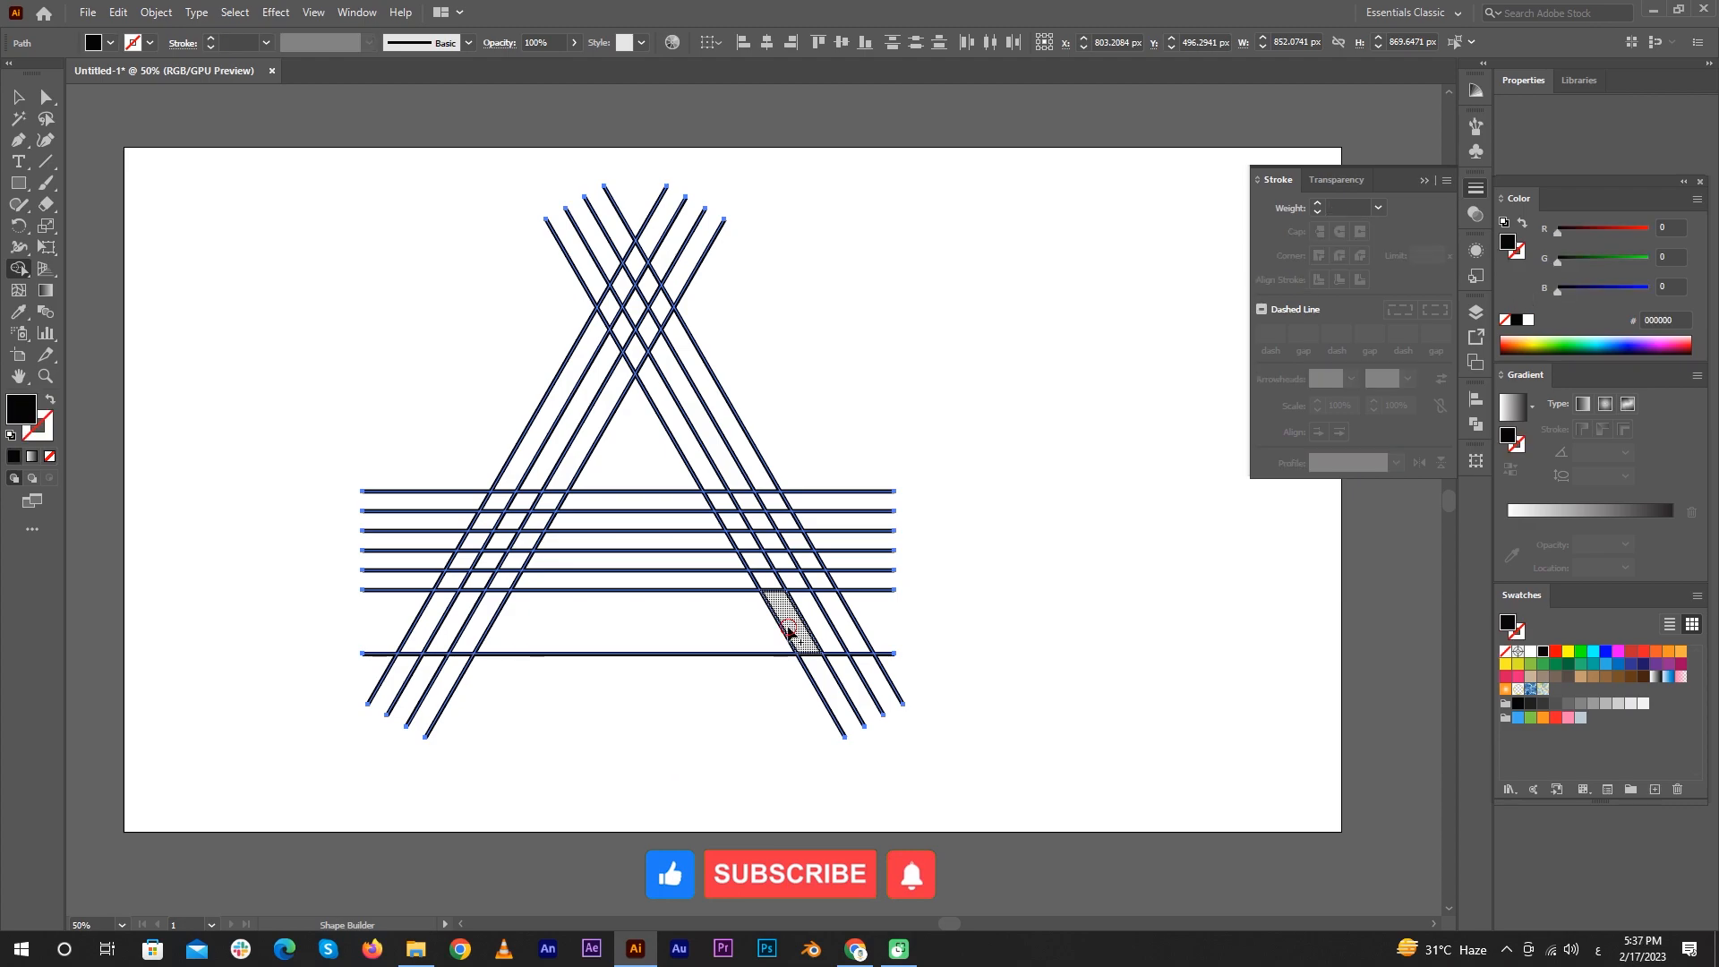
mouse_move(755, 567)
left_mouse_down()
mouse_move(472, 565)
mouse_move(419, 626)
left_mouse_up()
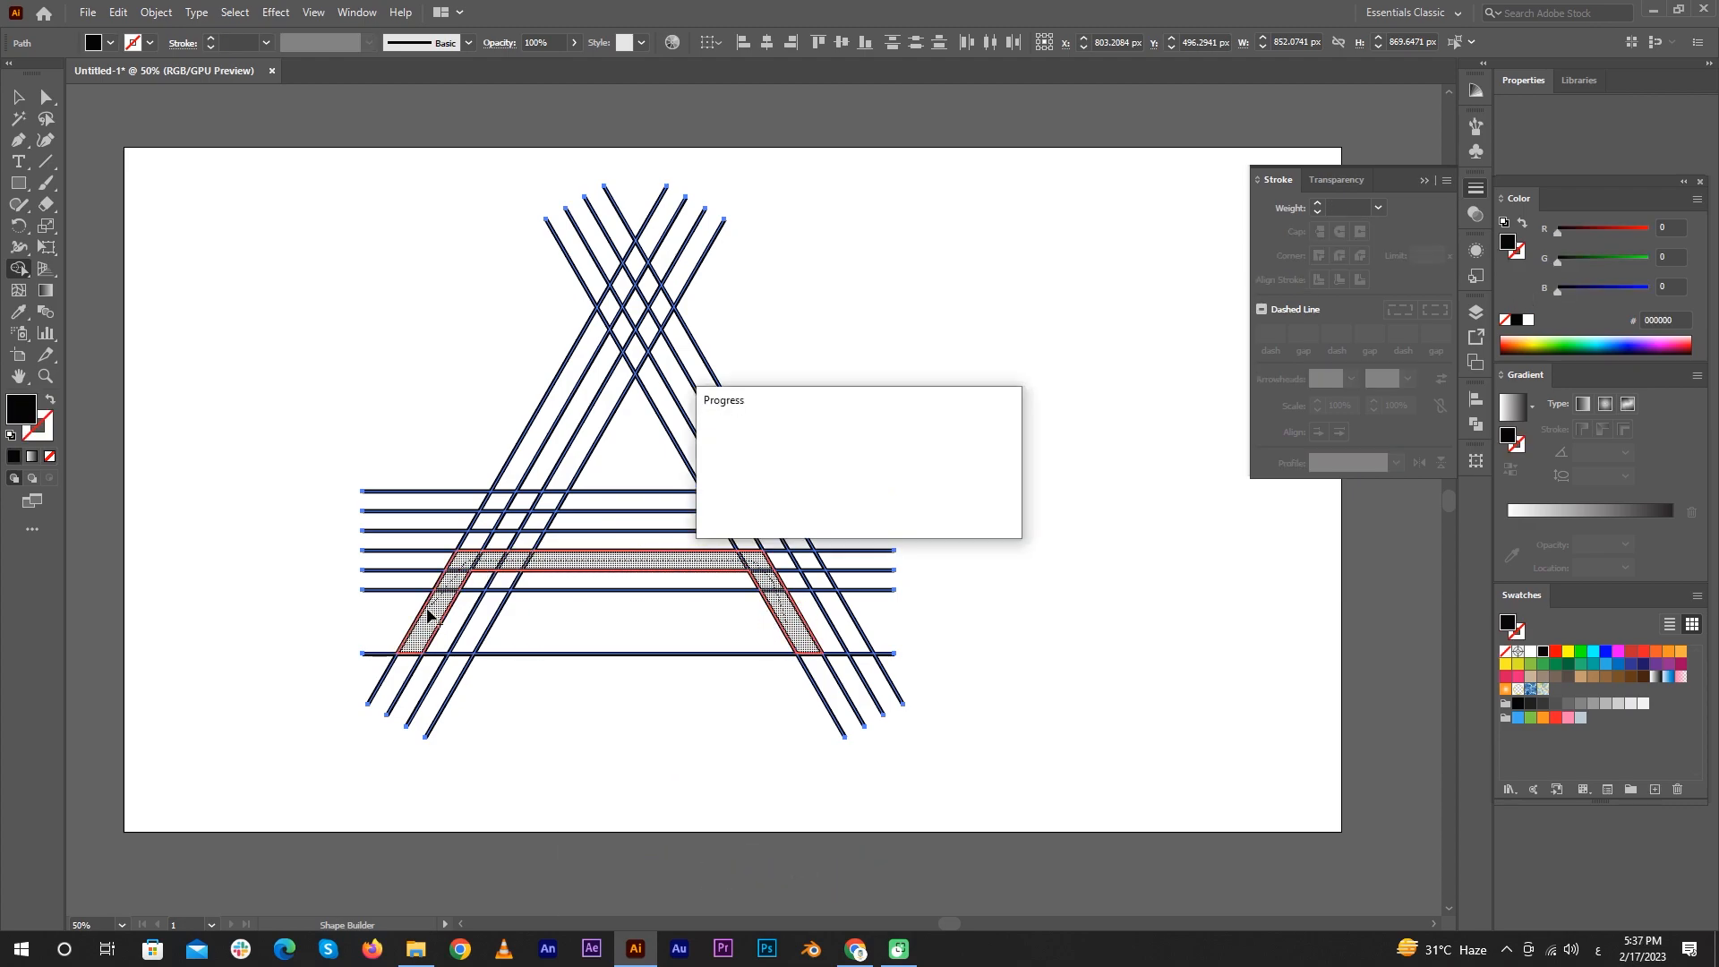
left_click(476, 617)
Step: Merge the cells of the outer right and outer left diagonal bands into solid black strokes of the A with Shape Builder
left_click_drag(850, 631, 732, 438)
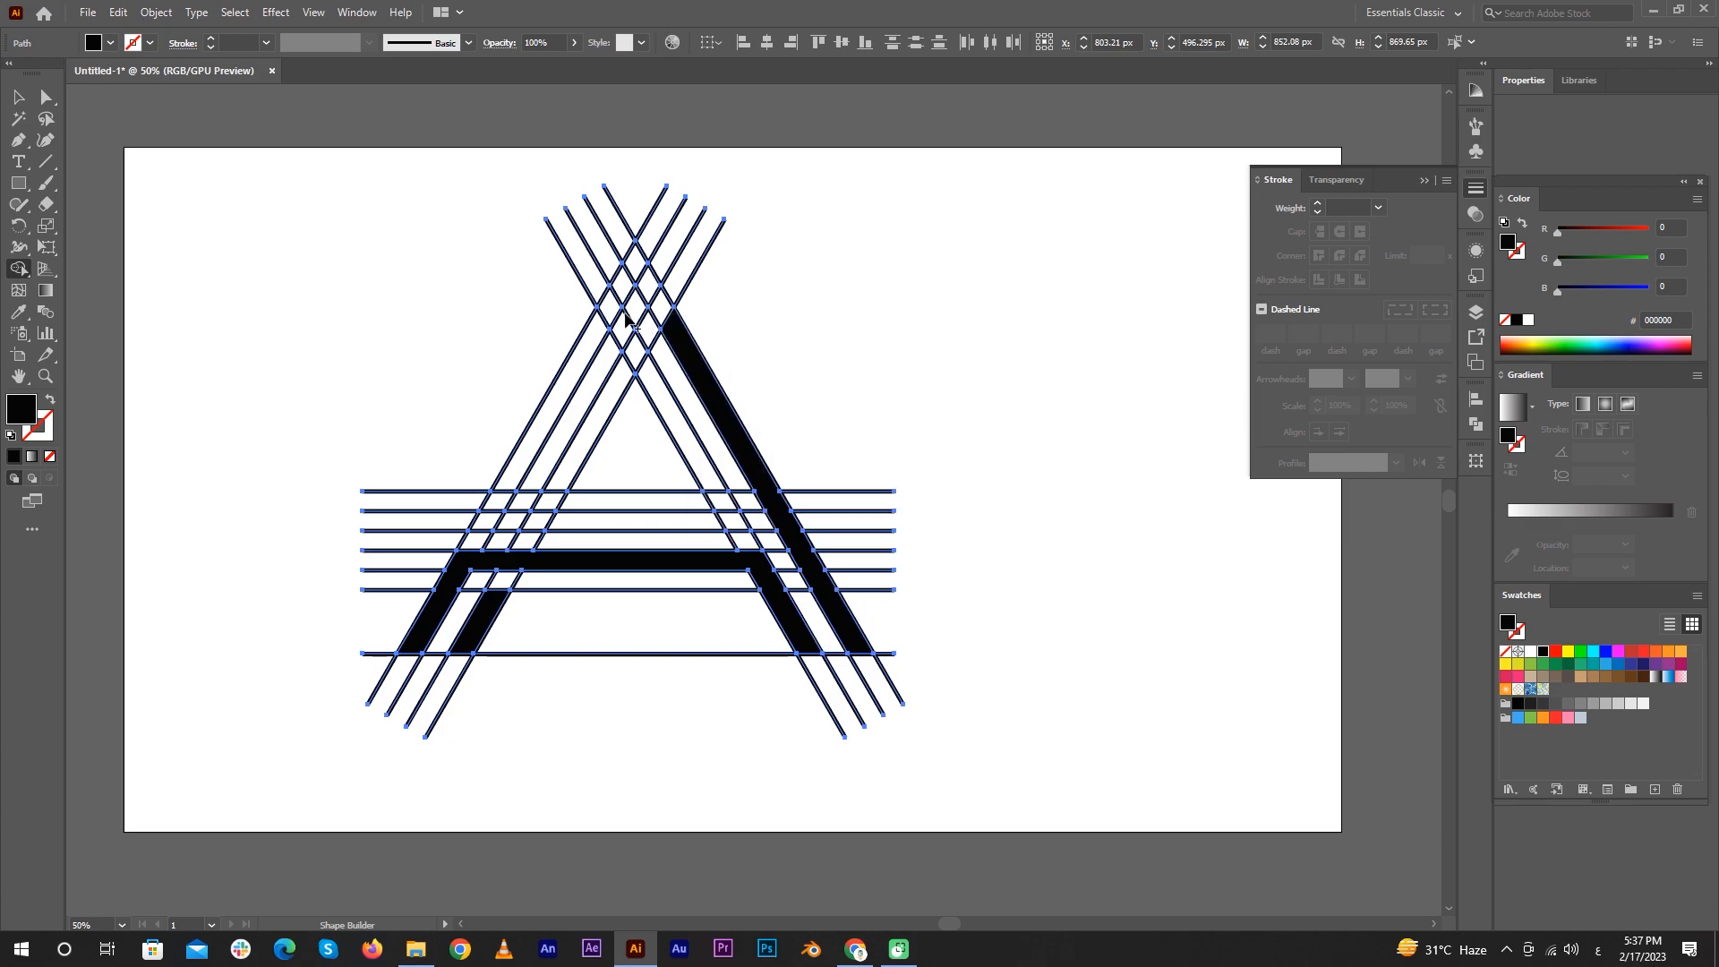
left_click_drag(636, 267, 602, 327)
left_click_drag(566, 404, 563, 410)
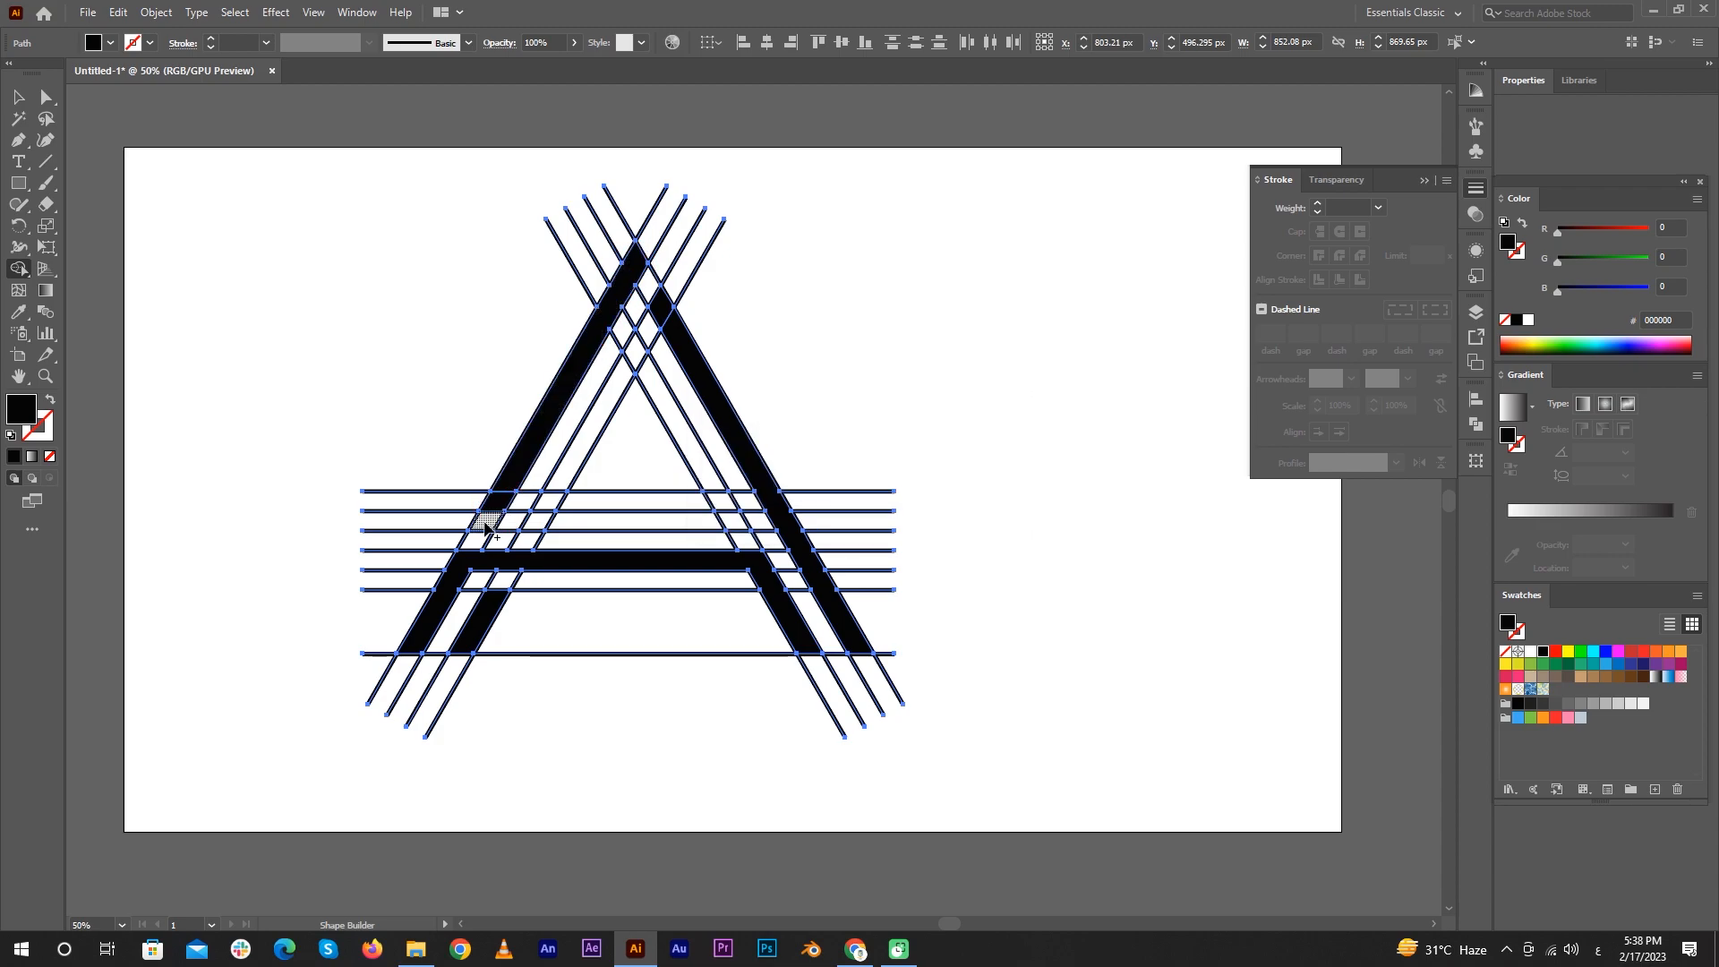
Step: Fill the upper crossbar cells and the two inner diagonal bands in black to form the A's inner triangle
left_click(536, 520)
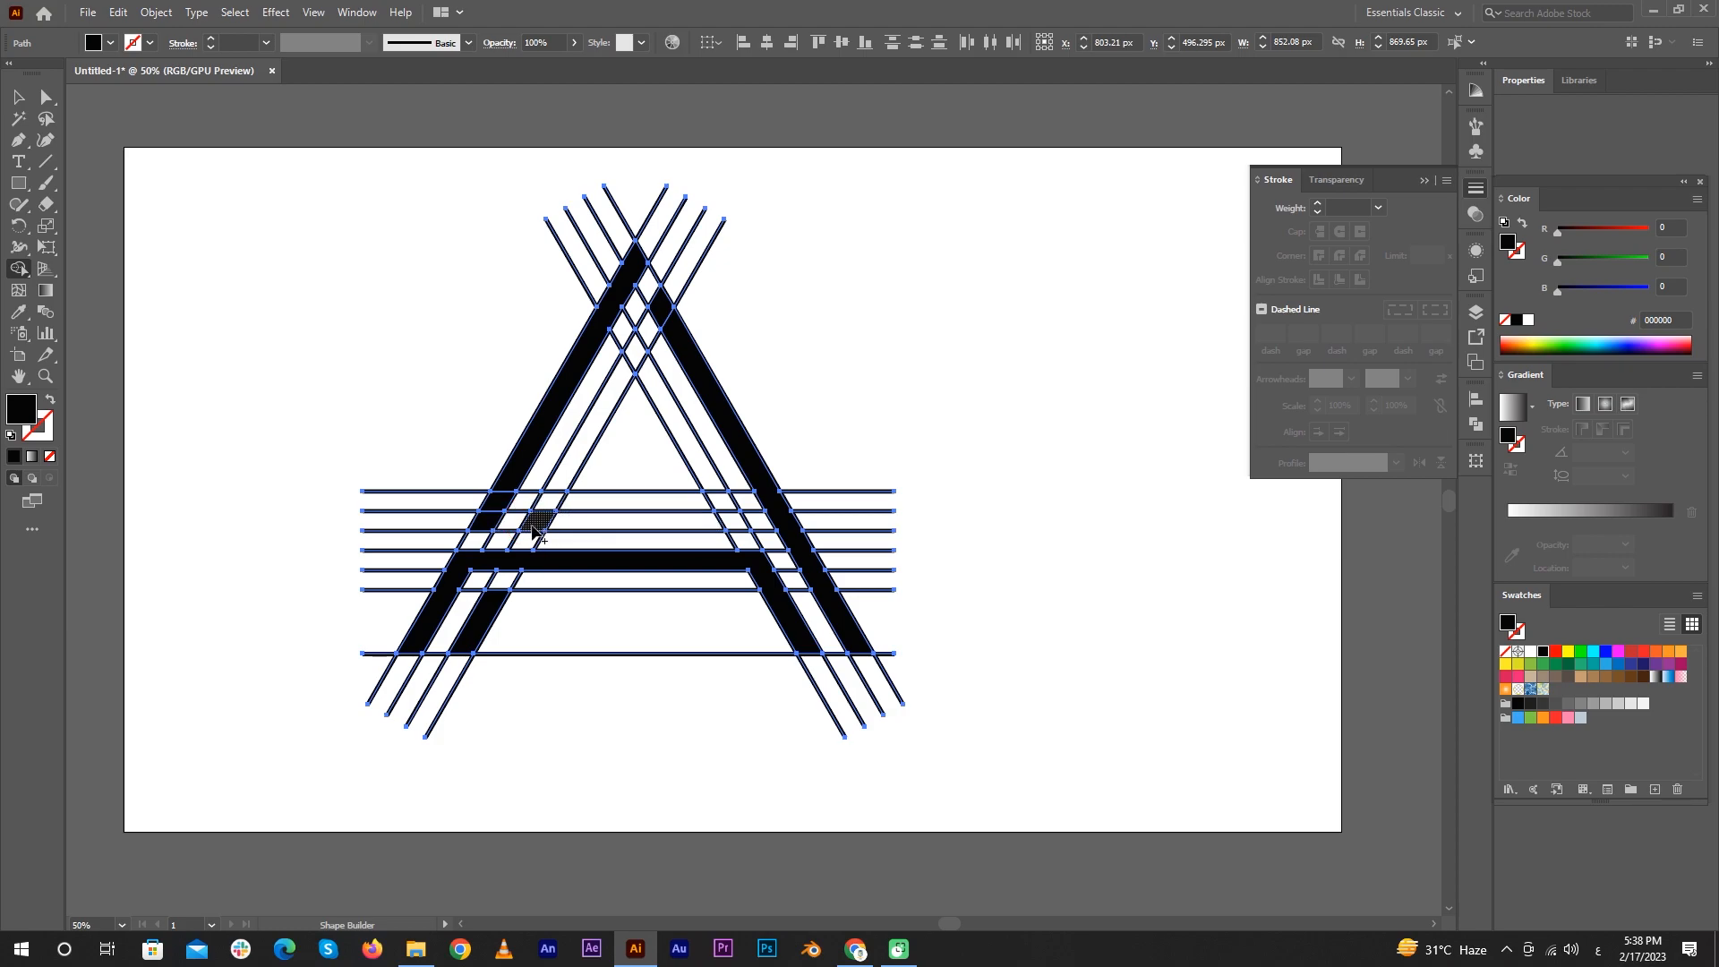
left_click(516, 522)
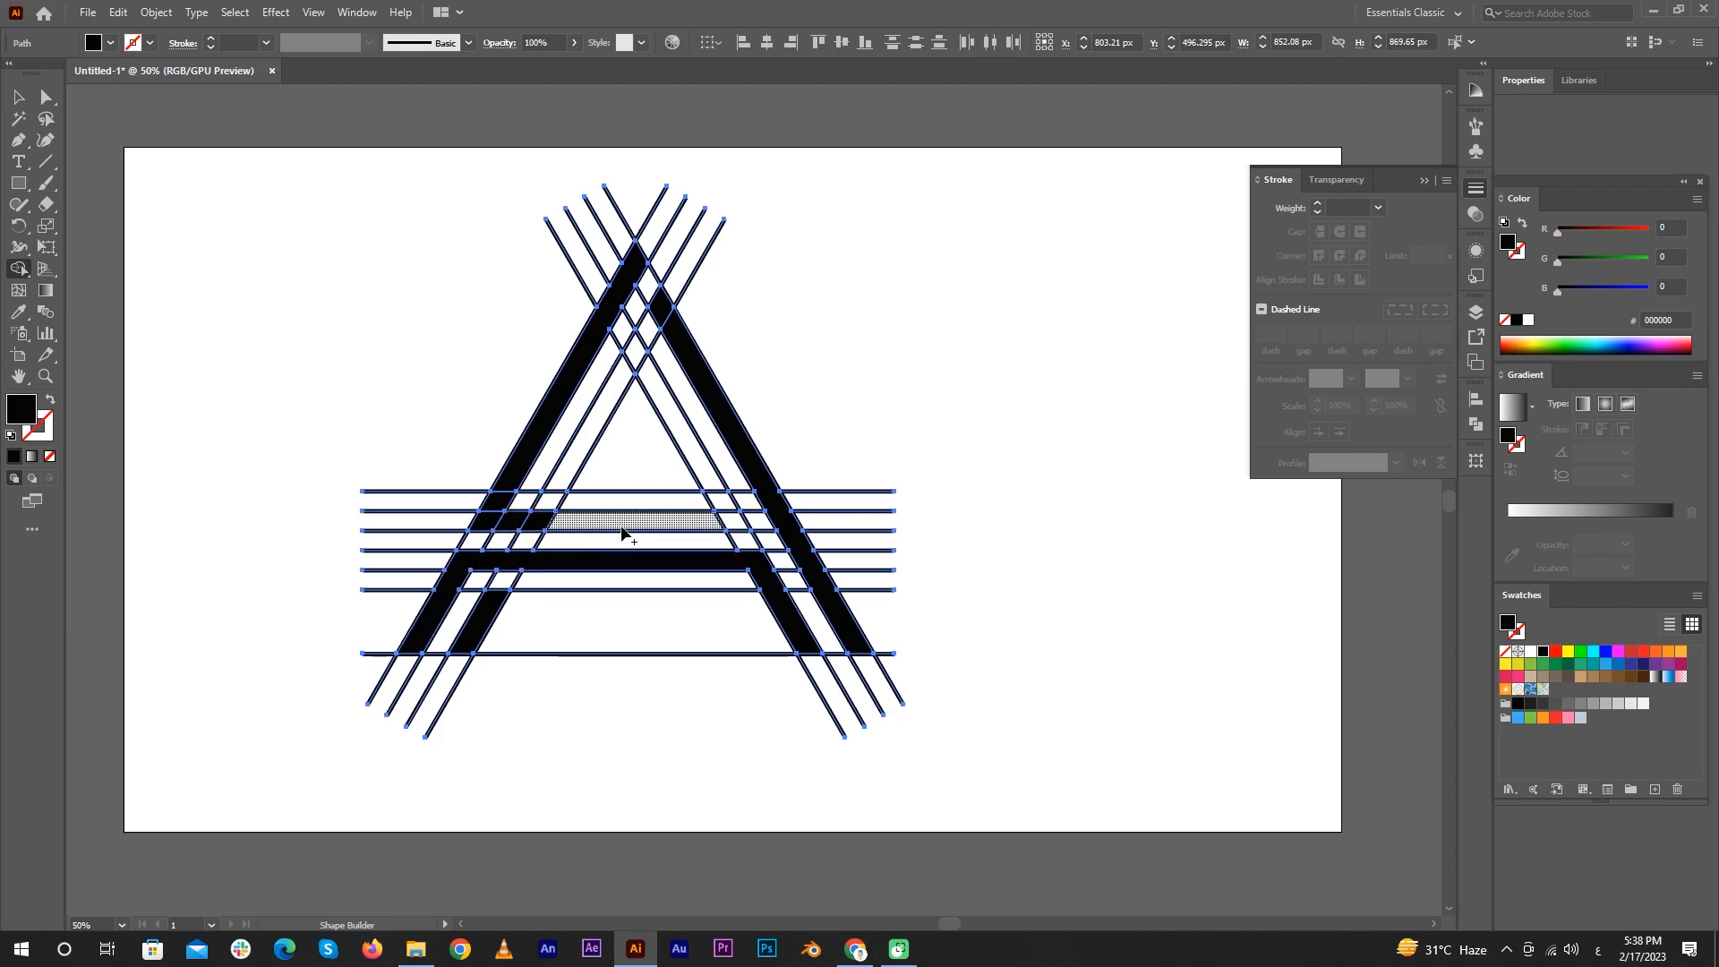
left_click(700, 528)
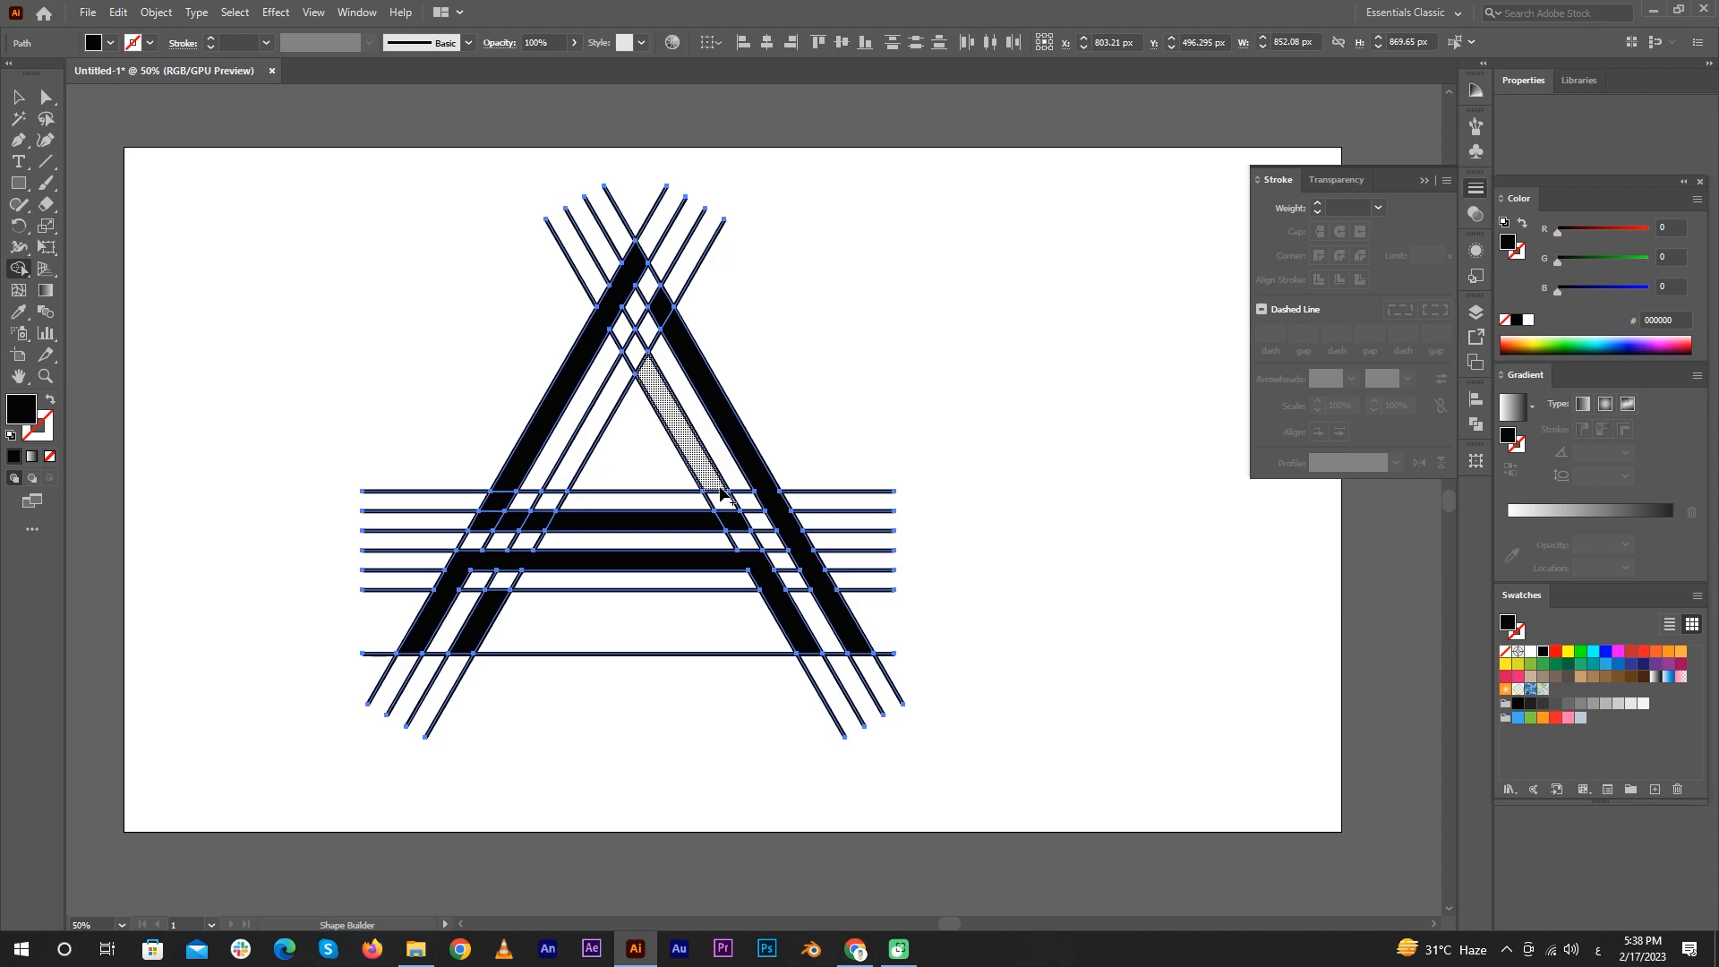
left_click(719, 490)
left_click(724, 511)
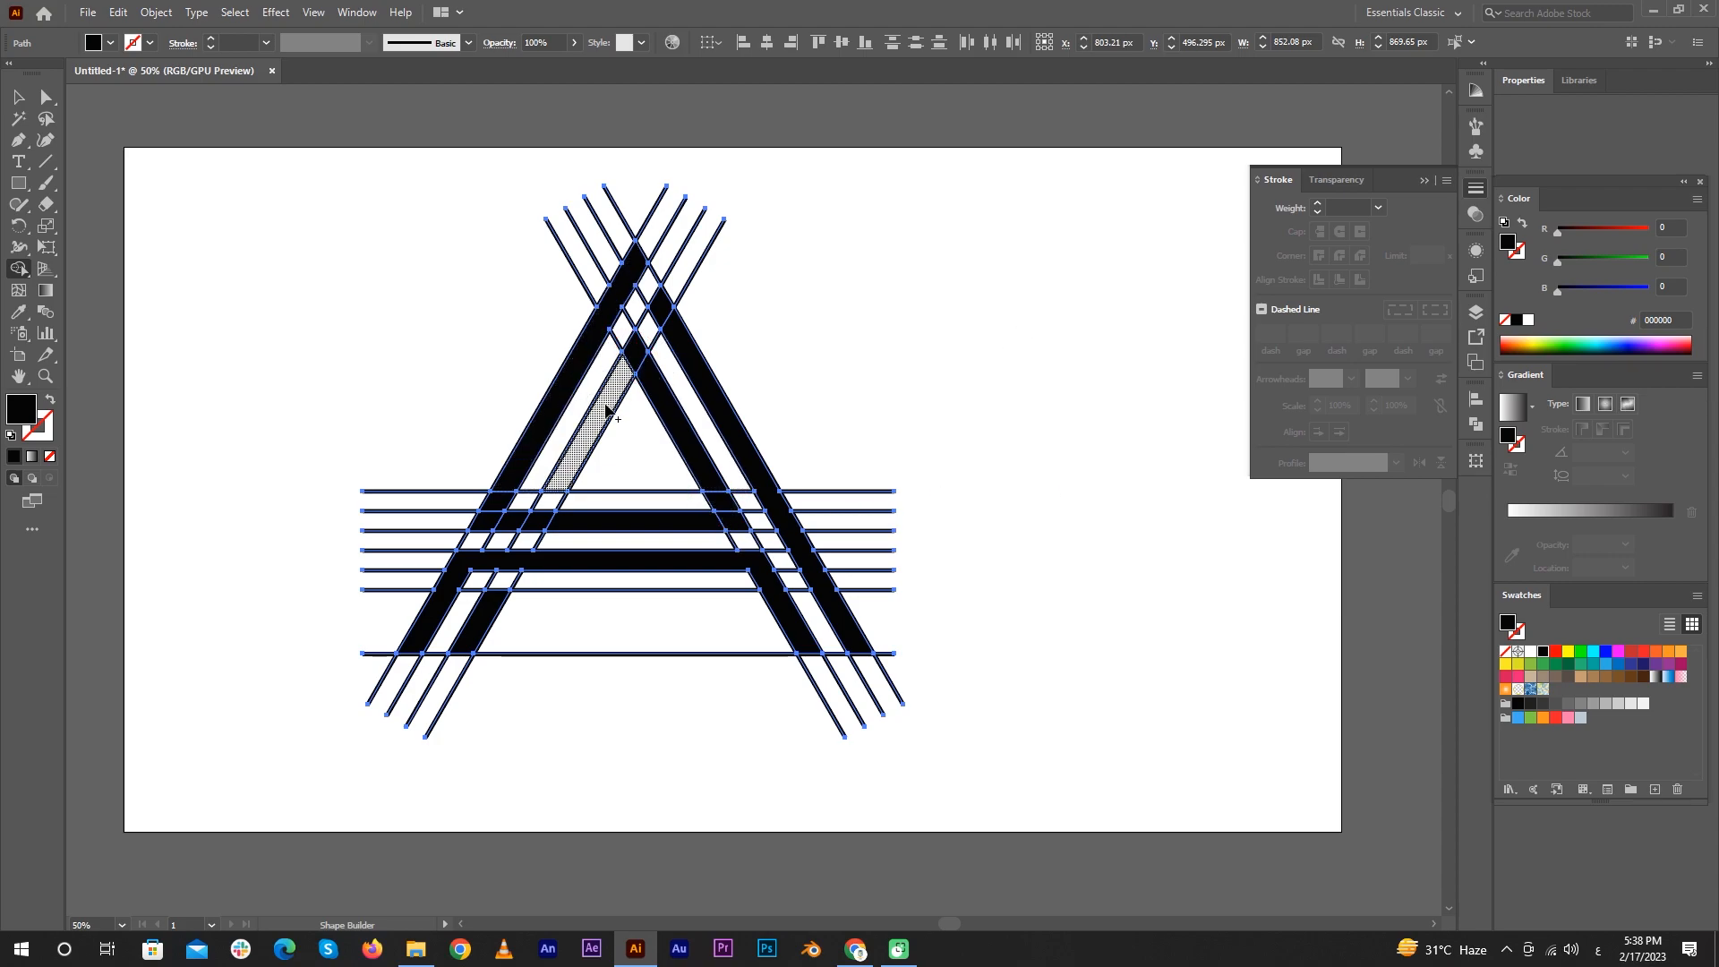
left_click(607, 410)
Step: Delete the leftover line ends sticking out along the left side of the A
left_click(22, 99)
key("ctrl+a")
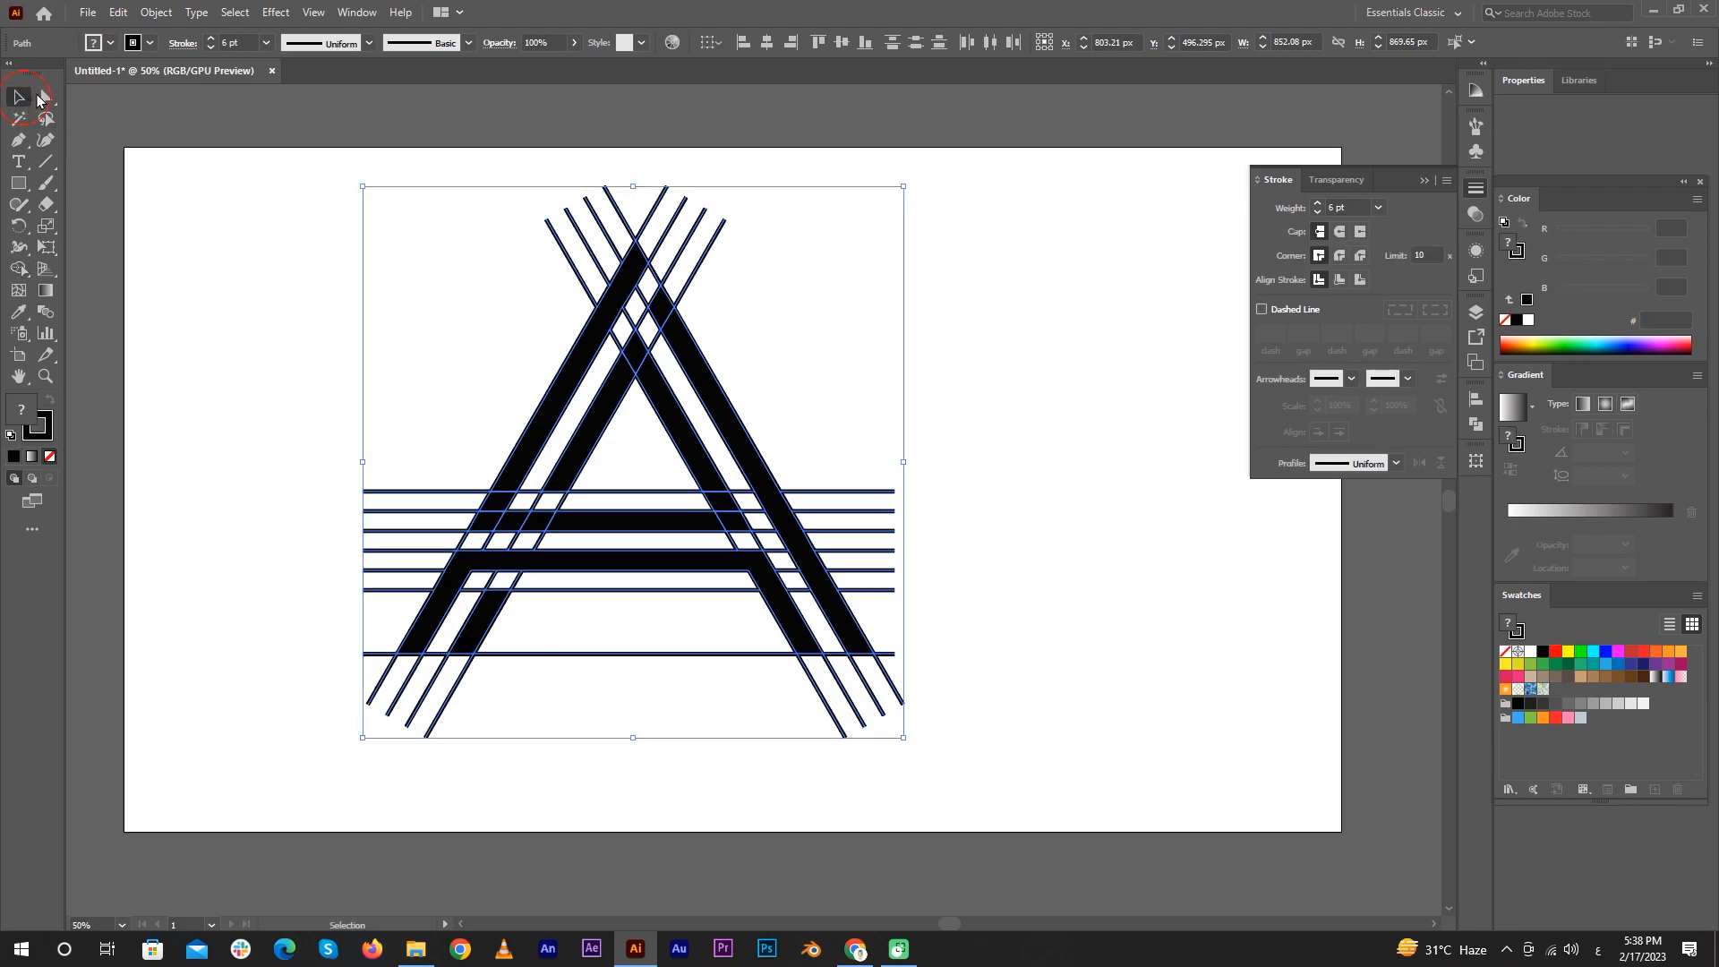
left_click(135, 168)
left_click(20, 100)
key("ctrl+a")
left_click(246, 326)
left_click_drag(298, 449, 401, 587)
key("Delete")
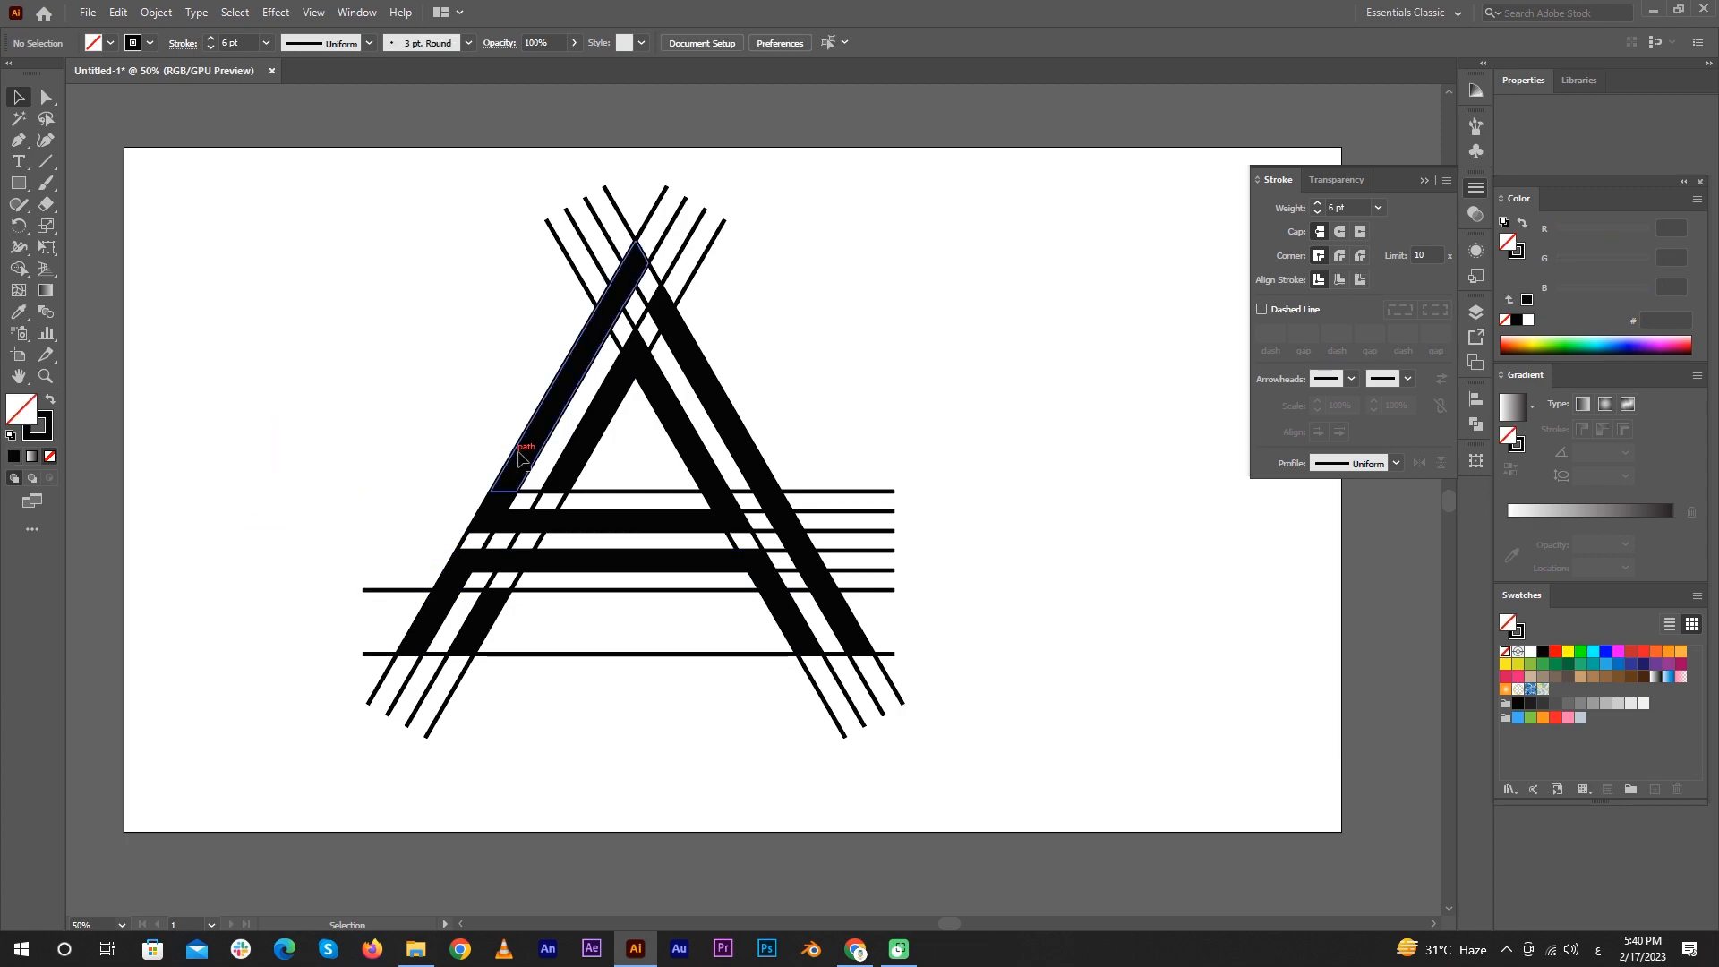
left_click_drag(268, 535, 381, 700)
key("Delete")
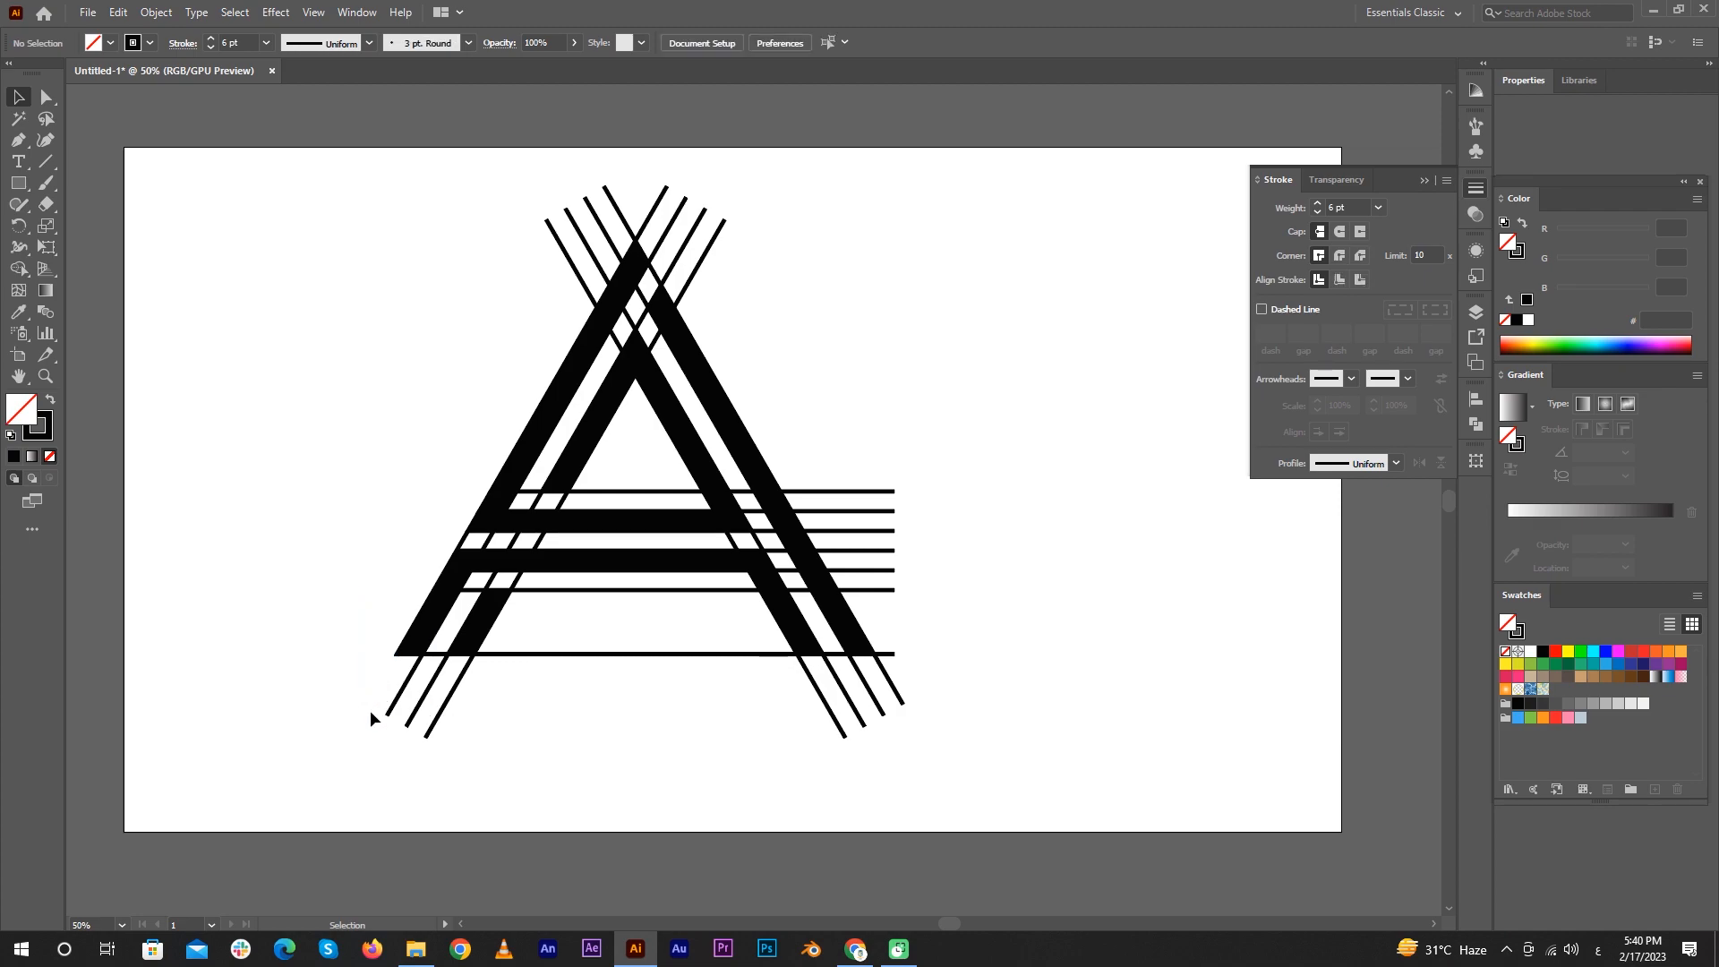
Step: Delete the line ends below the feet and the horizontal segments between the inner legs of the A
left_click_drag(508, 763, 577, 686)
key("Delete")
left_click_drag(768, 745, 967, 678)
key("Delete")
left_click_drag(567, 609, 623, 722)
key("Delete")
left_click(613, 673)
left_click_drag(645, 592, 646, 589)
key("Delete")
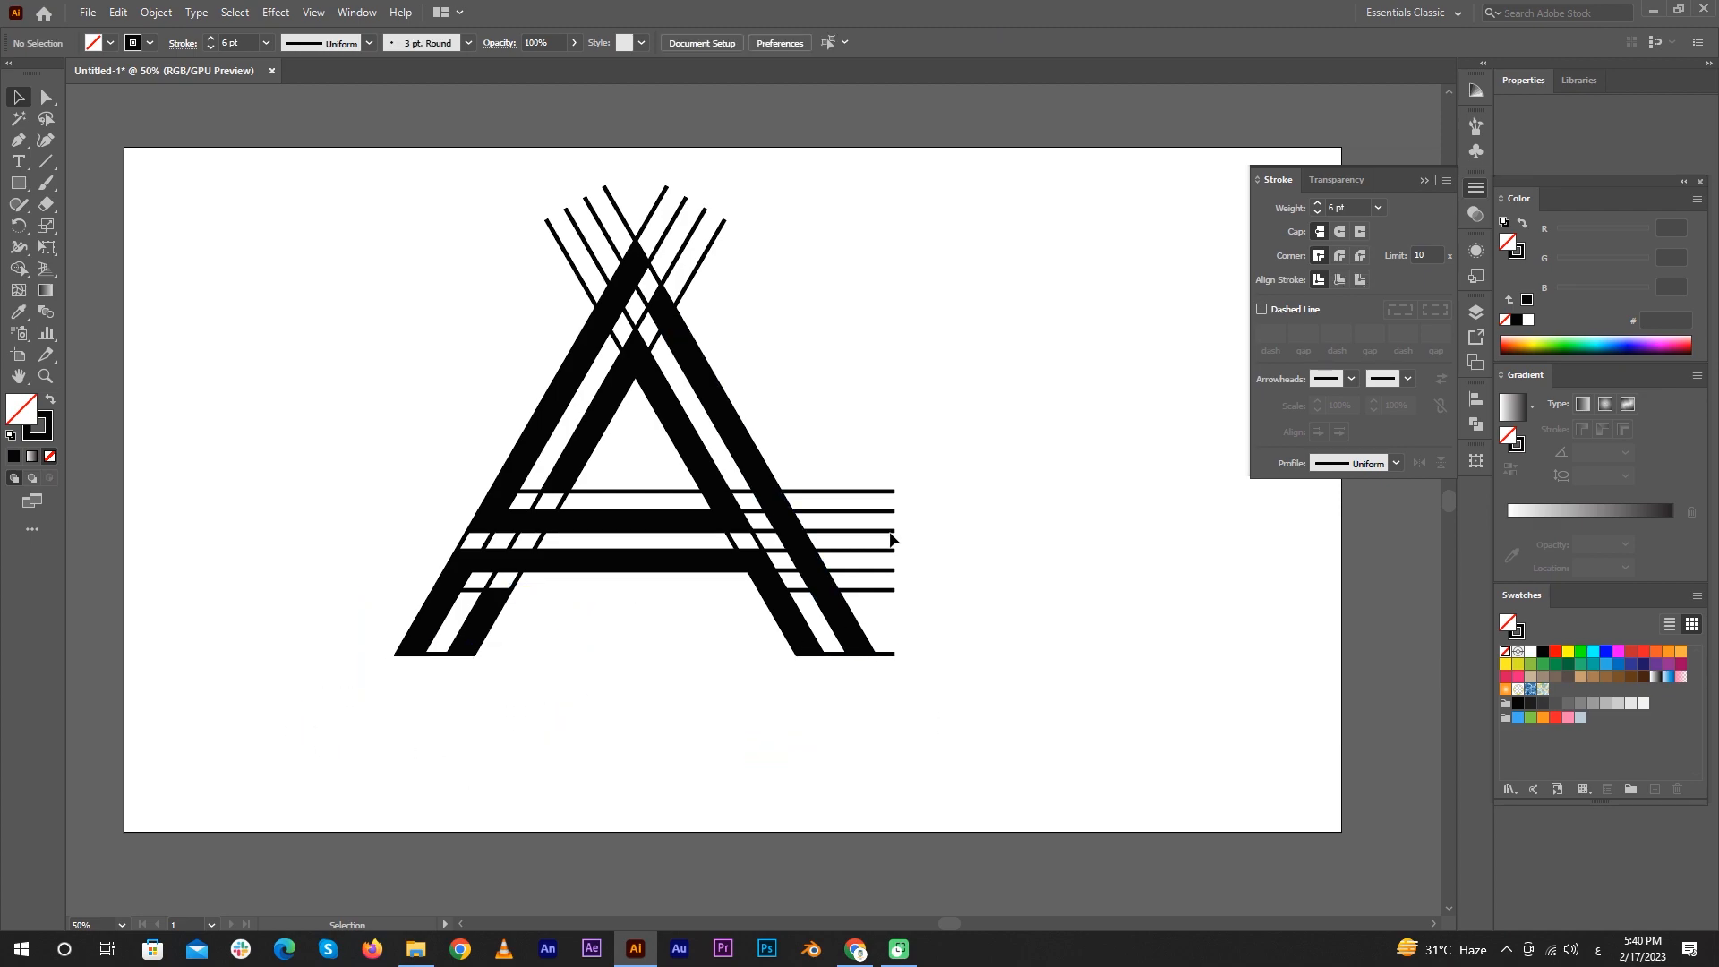
Step: Delete the line ends sticking out on the right side of the A and the small baseline segments between its feet
left_click_drag(920, 565, 931, 561)
key("Delete")
left_click_drag(917, 625, 887, 528)
key("Delete")
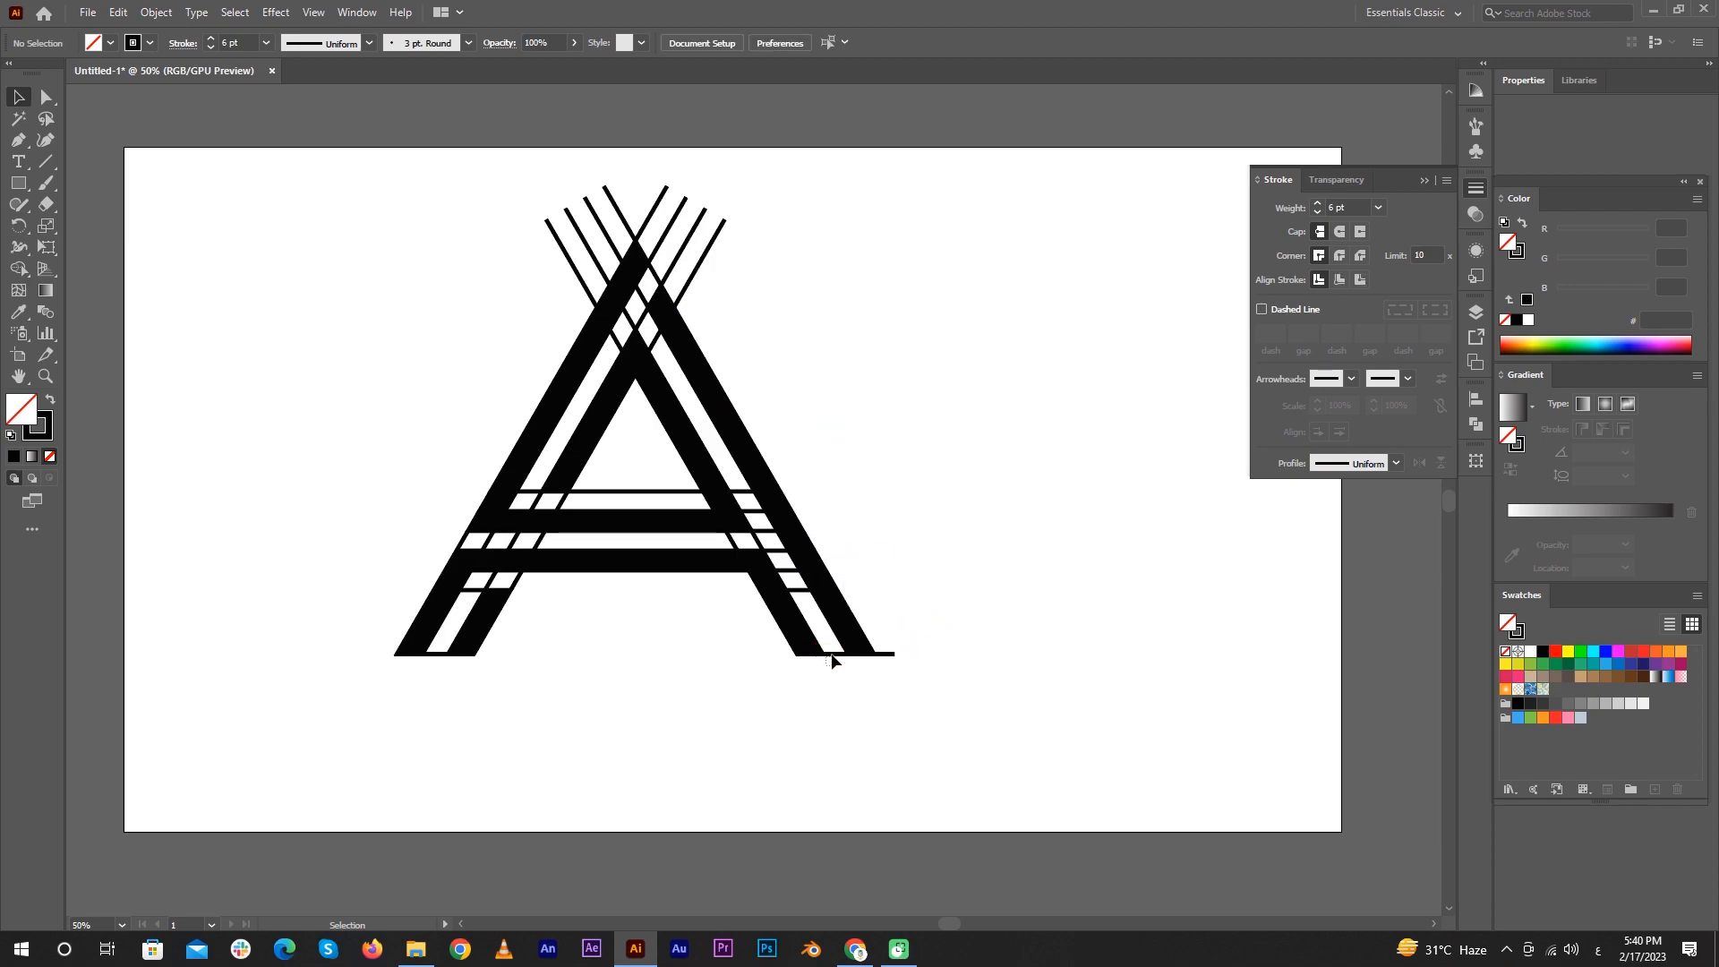
left_click_drag(896, 619, 909, 724)
key("Delete")
left_click(434, 654)
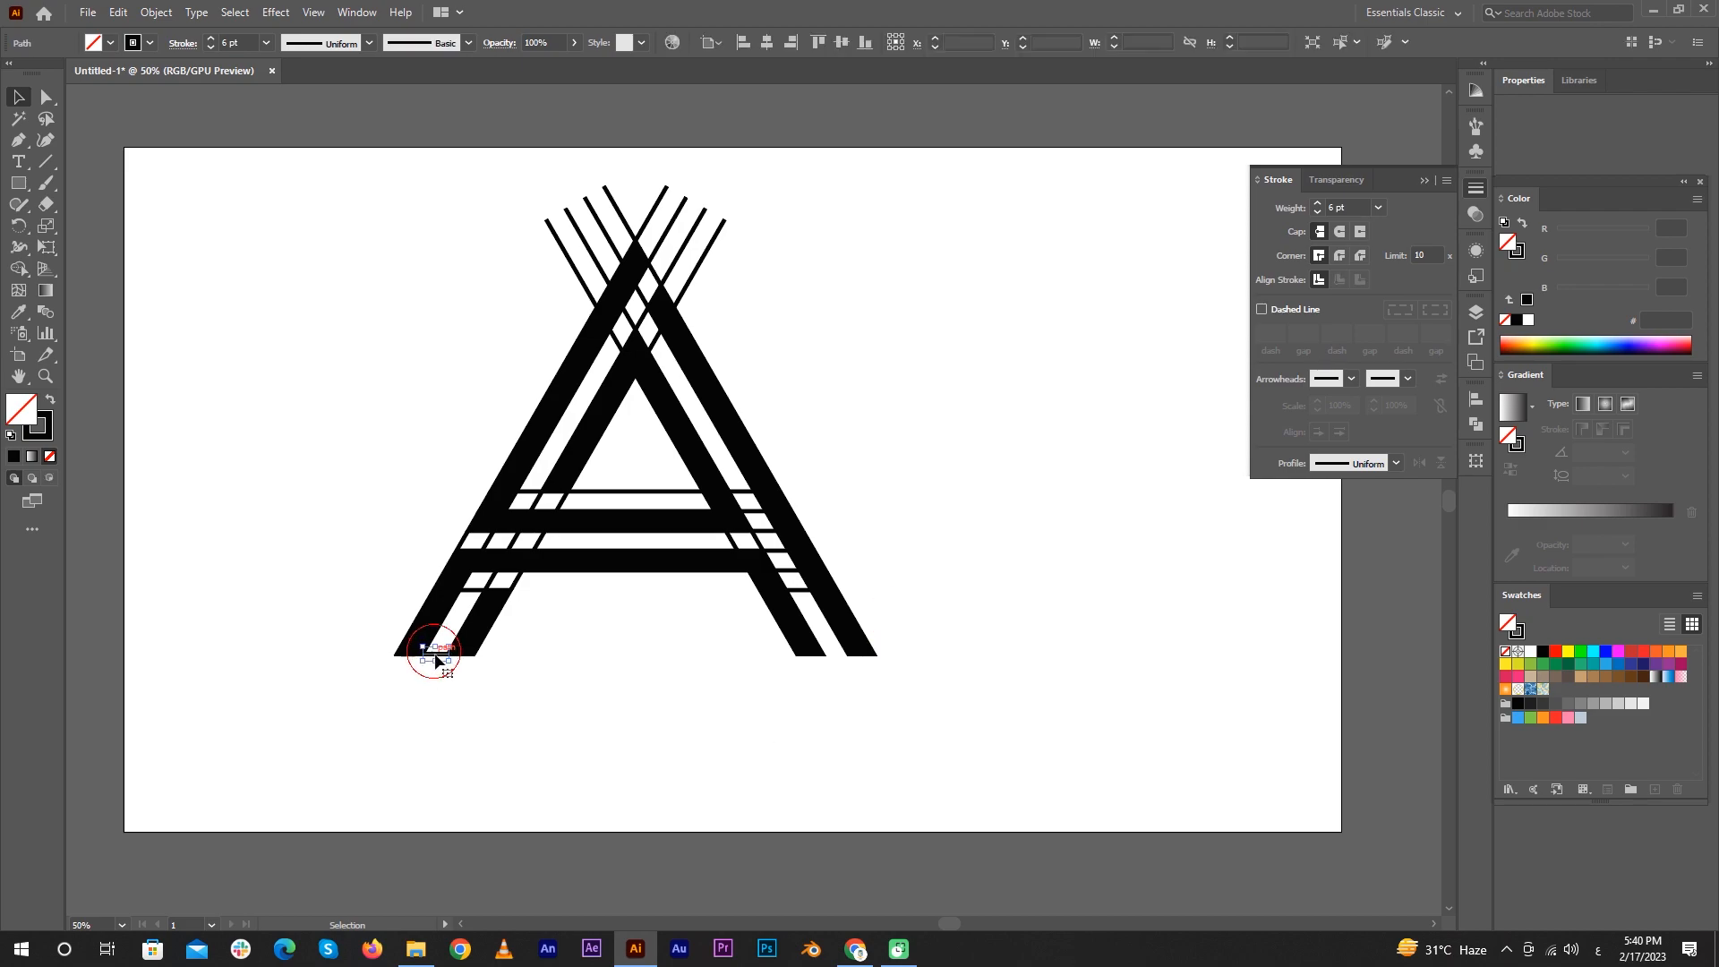
Step: Select all the black filled pieces of the A and move them to the right, clear of the leftover construction lines
left_click(556, 412)
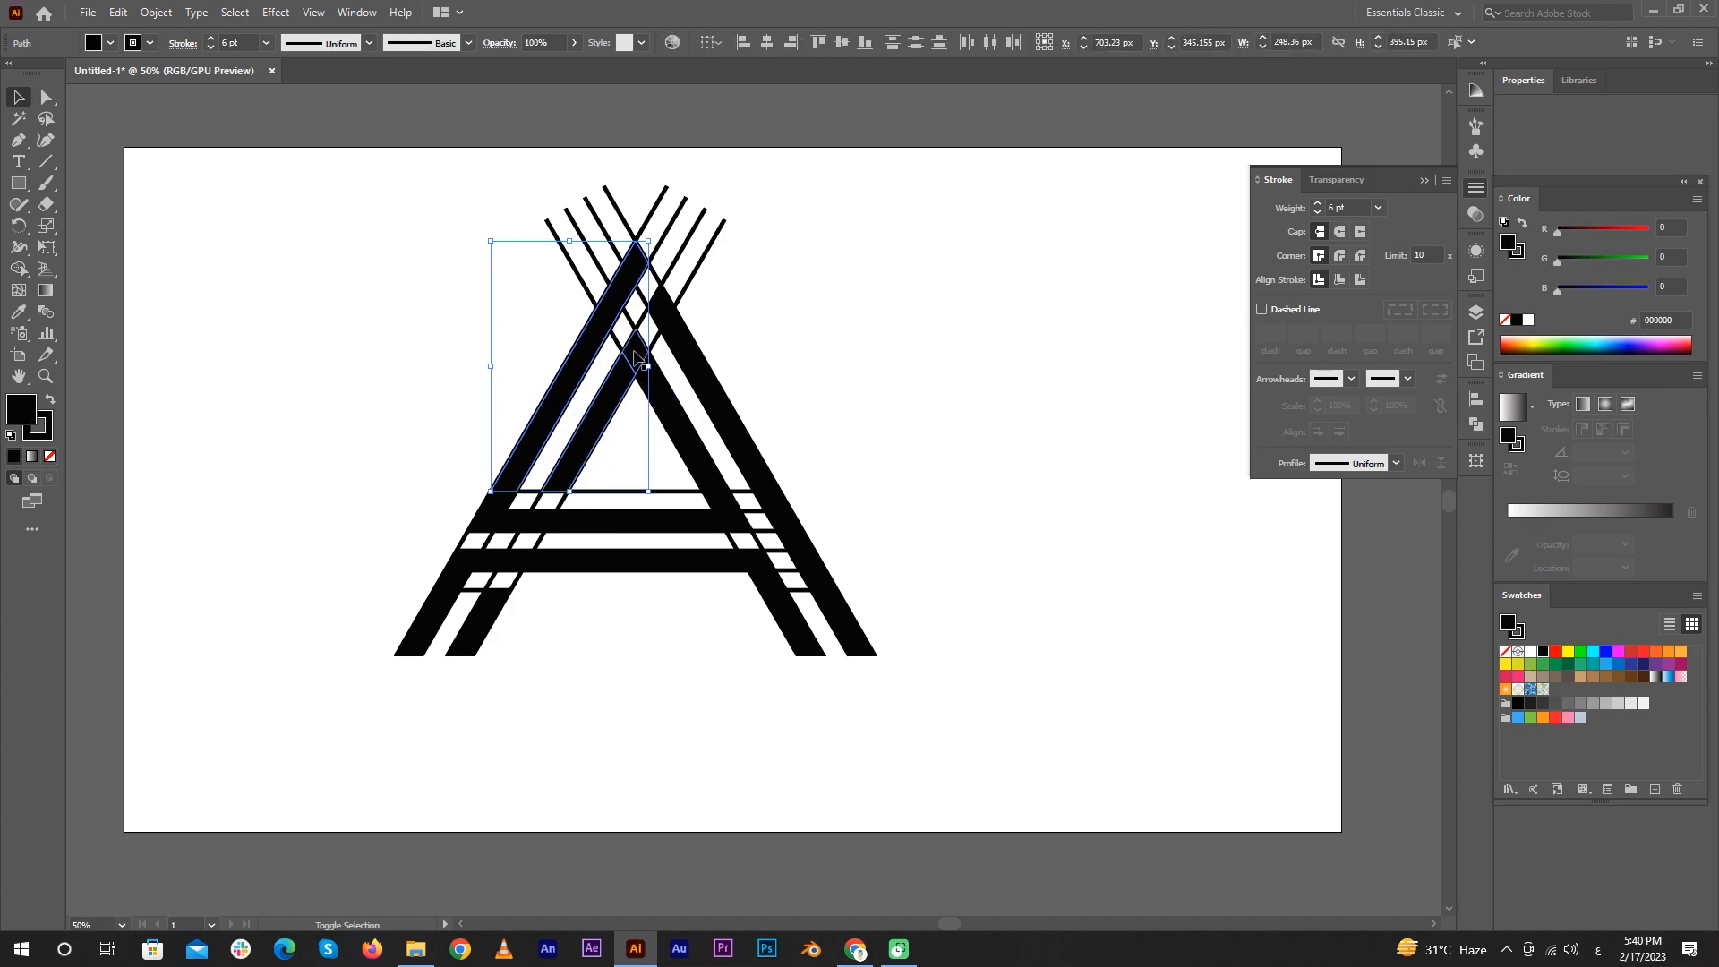
left_click(717, 403, "shift")
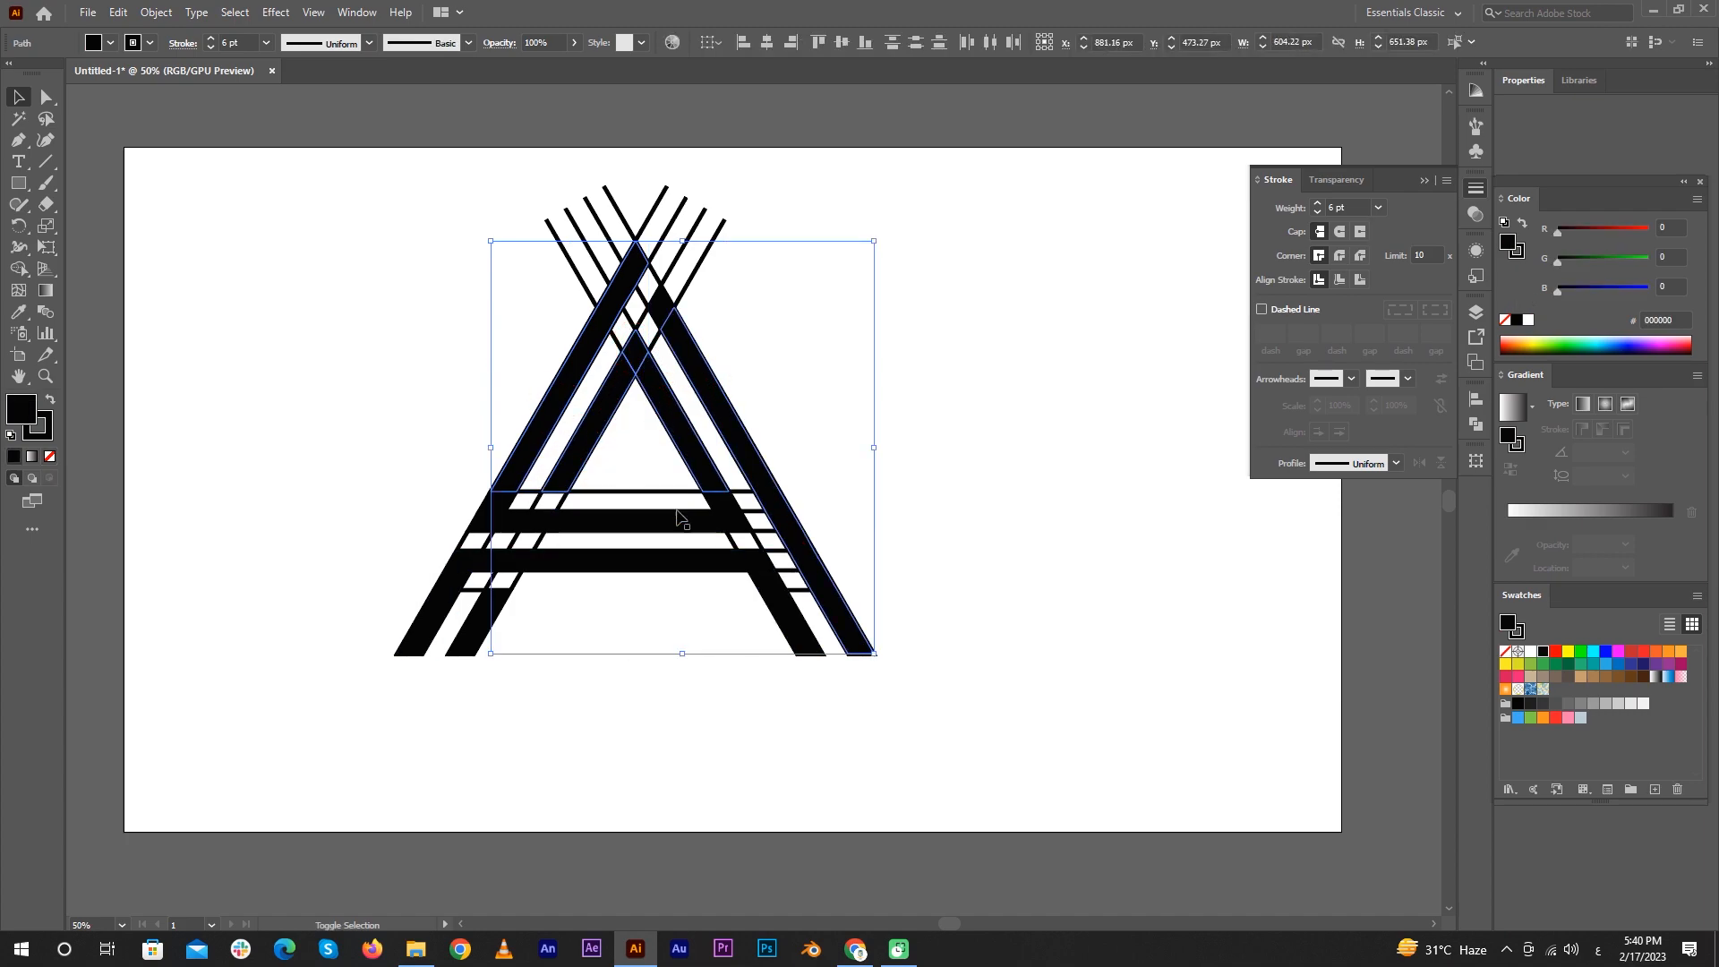
left_click(537, 526, "shift")
left_click(513, 527, "shift")
left_click(484, 529, "shift")
left_click(501, 503, "shift")
left_click(448, 593, "shift")
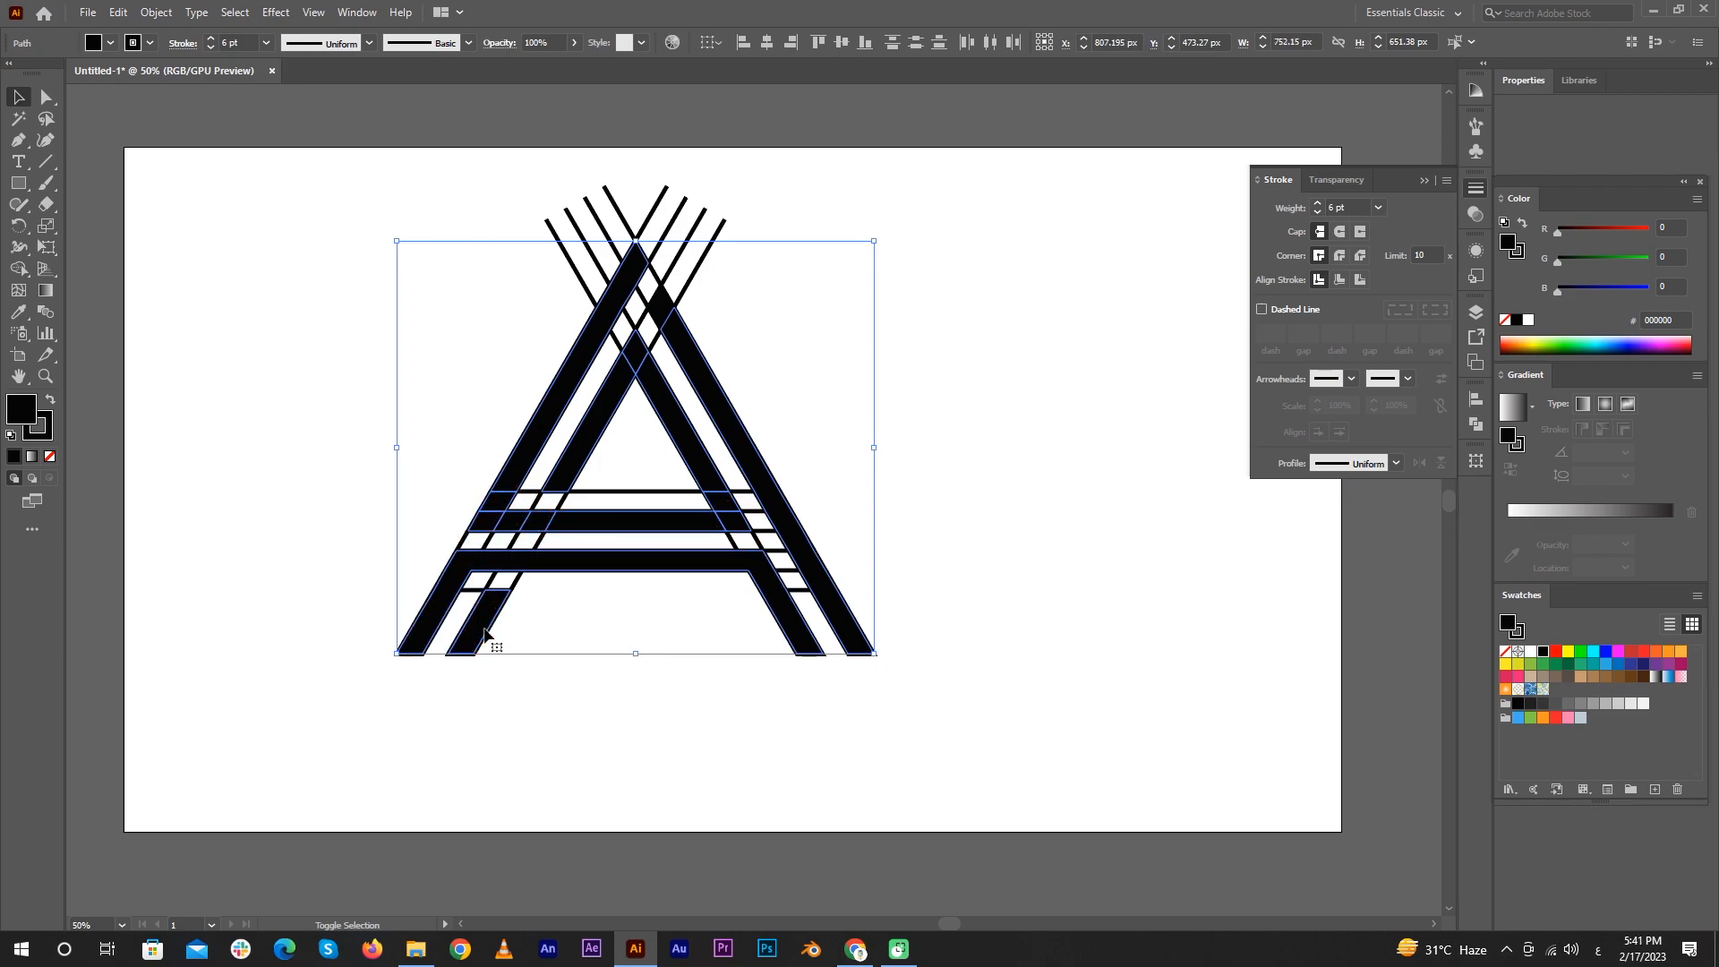
left_click_drag(585, 523, 1088, 577)
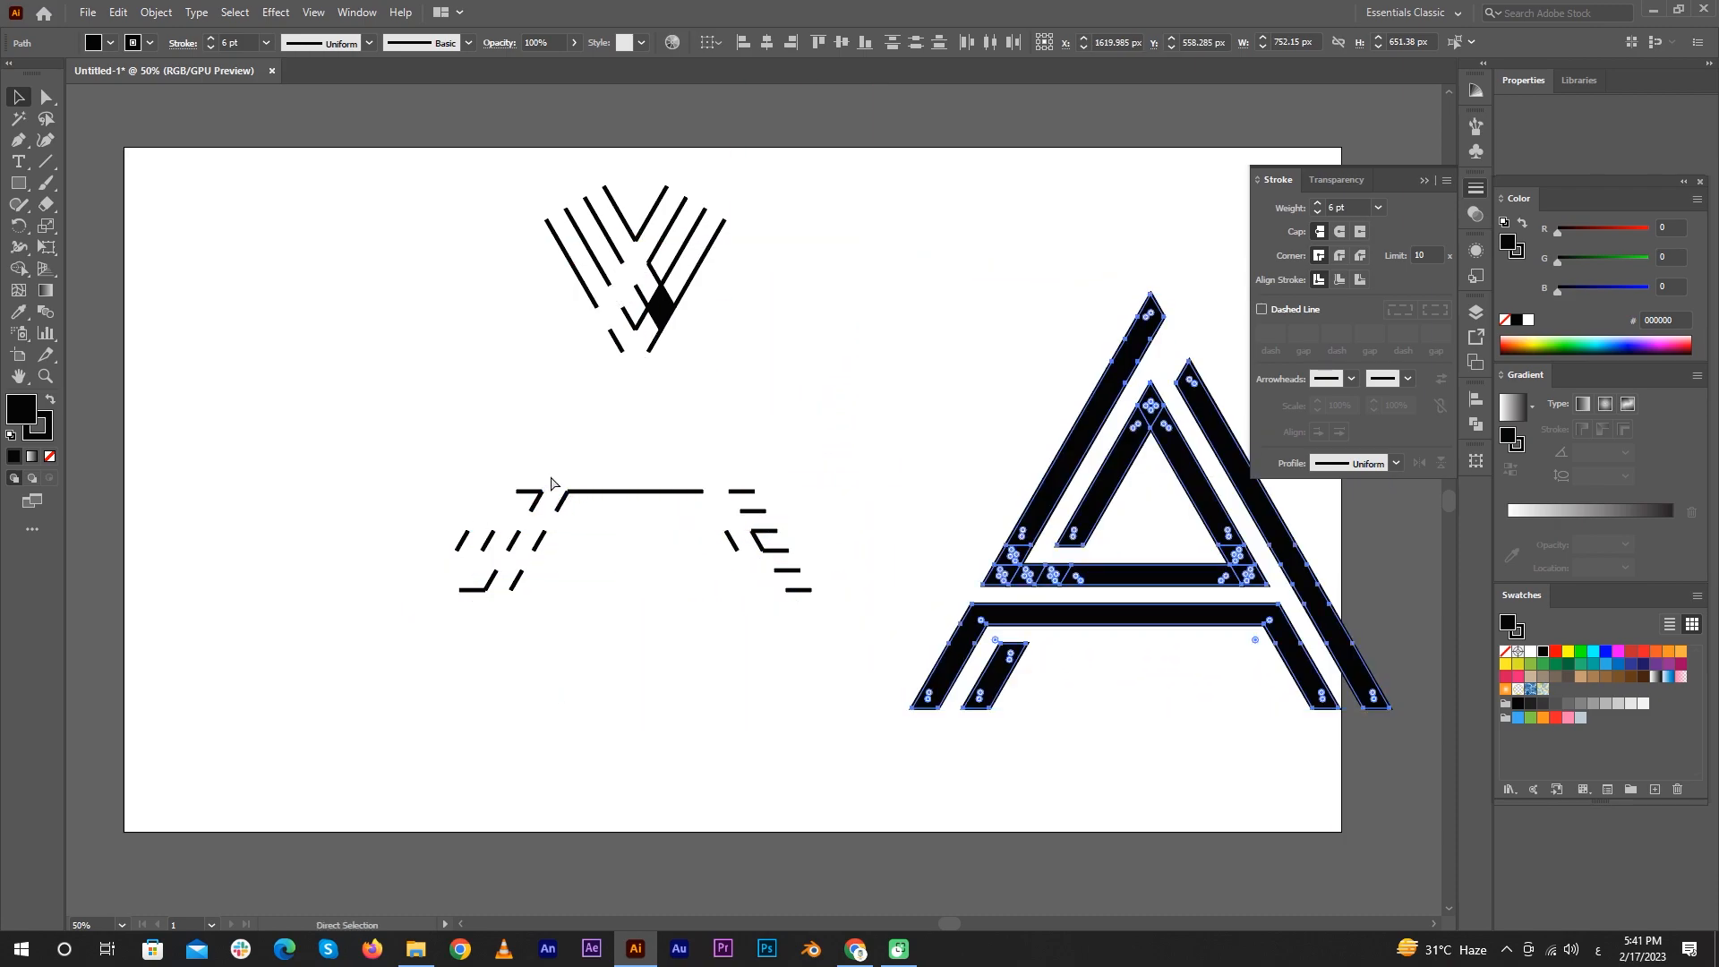
key("ctrl+z")
left_click_drag(591, 441, 1093, 506)
left_click(708, 733)
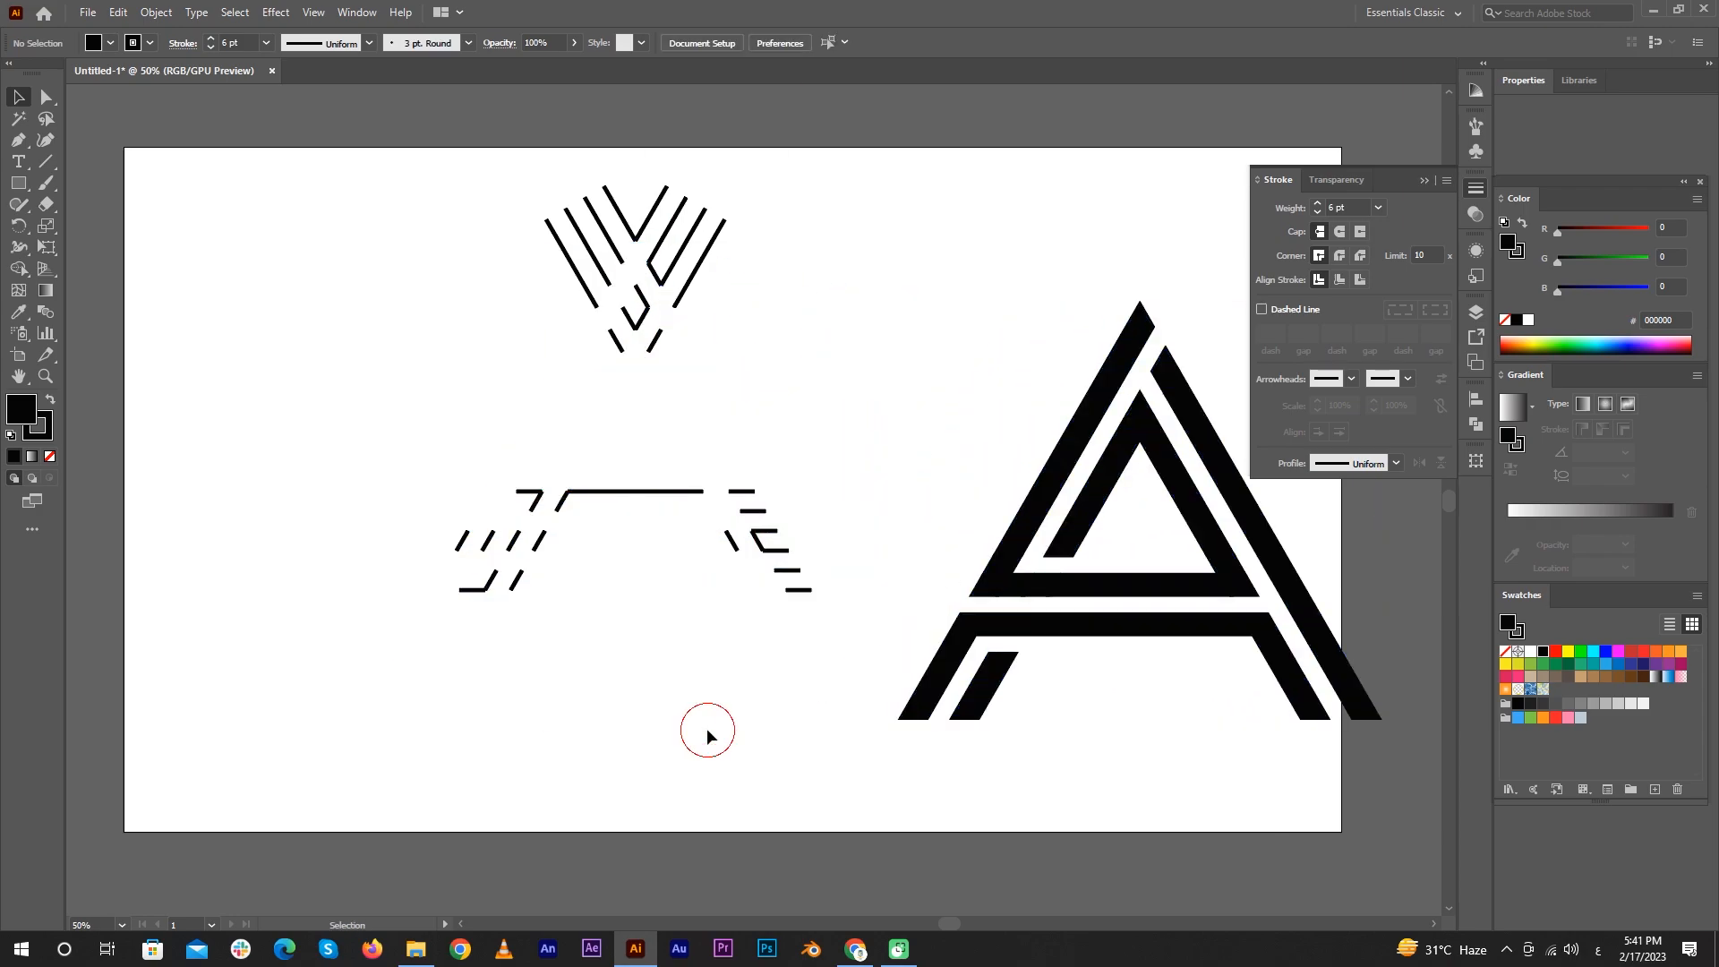
Step: Delete the leftover construction lines and group the remaining black pieces of the A
left_click_drag(860, 661, 266, 122)
key("Delete")
left_click_drag(584, 241, 1351, 804)
key("ctrl+g")
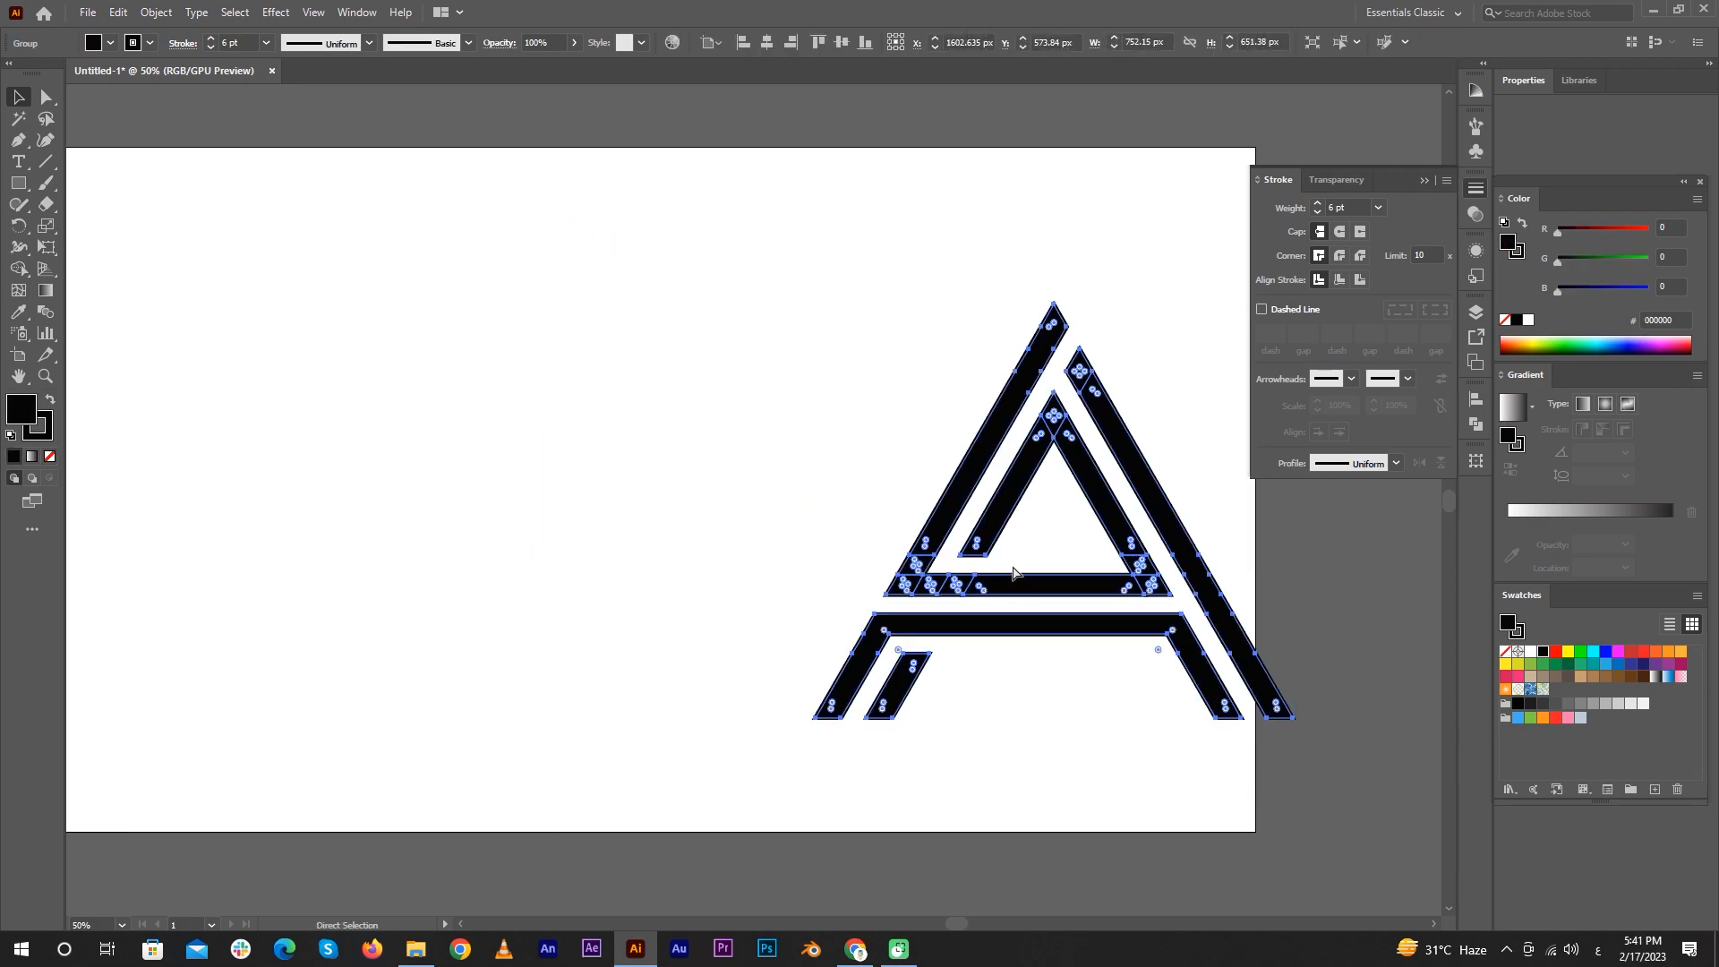
Step: Move the grouped A back to about the middle of the artboard and collapse the stroke settings
left_click_drag(1094, 495, 756, 497)
scroll(652, 460, "down", 2)
scroll(638, 502, "up", 2)
scroll(653, 500, "down", 1)
scroll(823, 470, "up", 1)
left_click_drag(1009, 468, 964, 470)
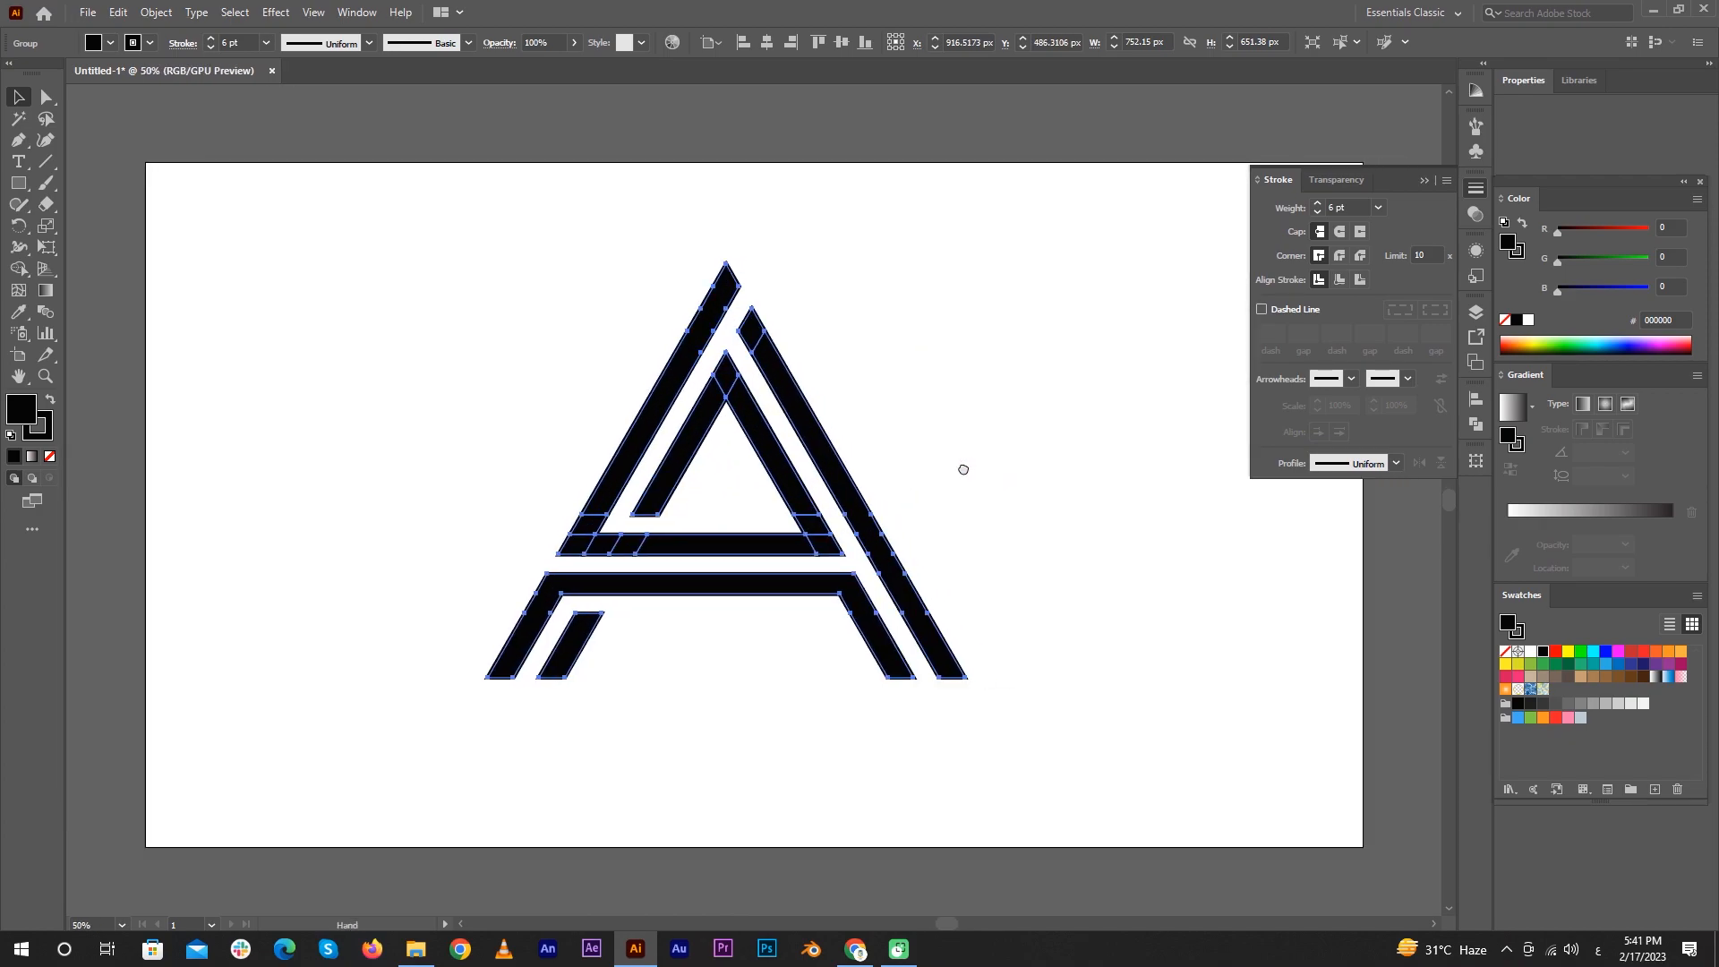
left_click(1426, 179)
left_click(1210, 457)
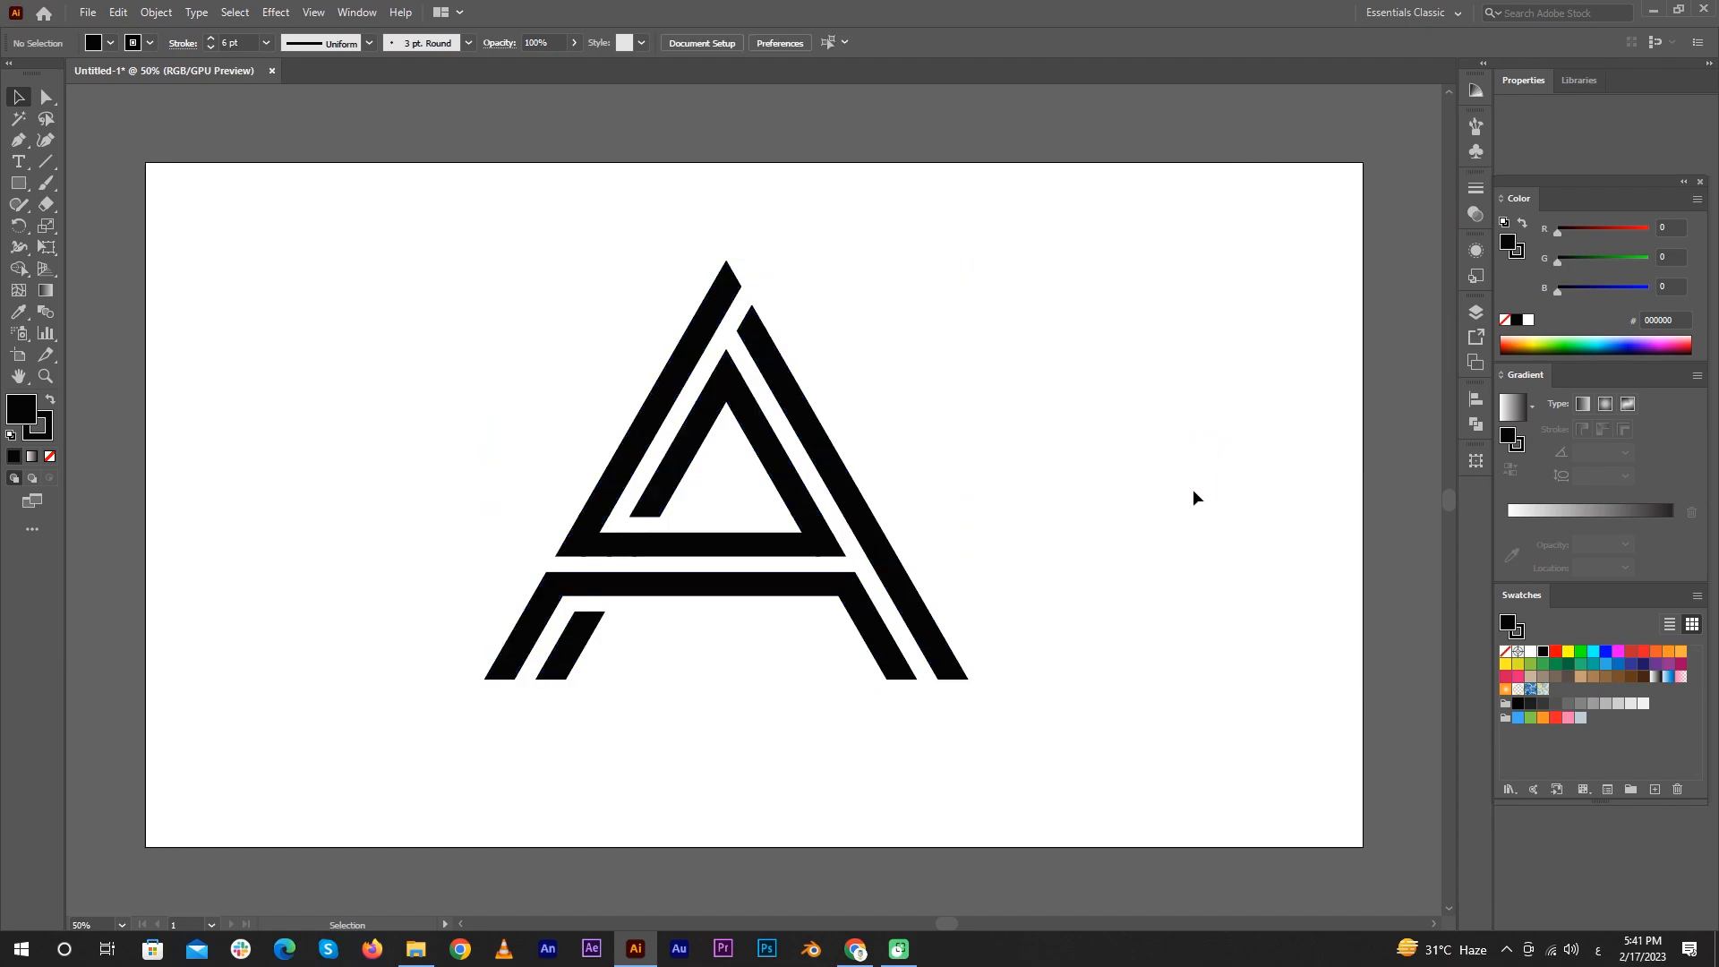
Step: Try the white-to-black and blue gradient fills on the grouped A, and undo them
left_click_drag(353, 267, 1047, 715)
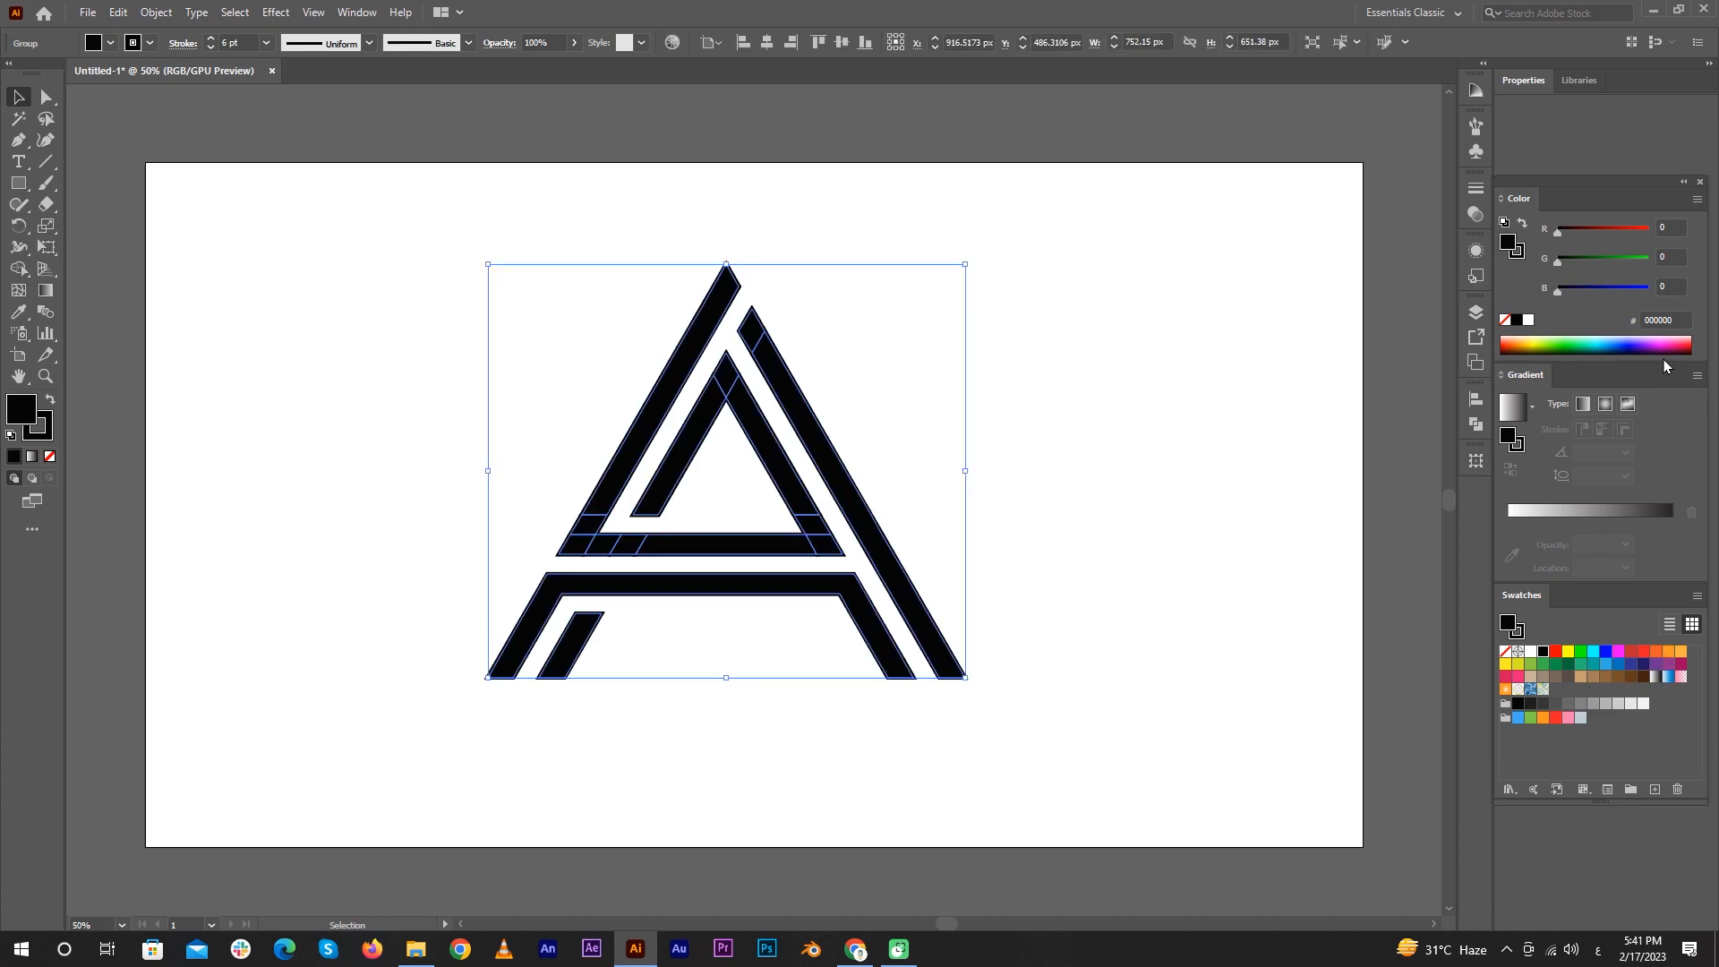
left_click(1508, 409)
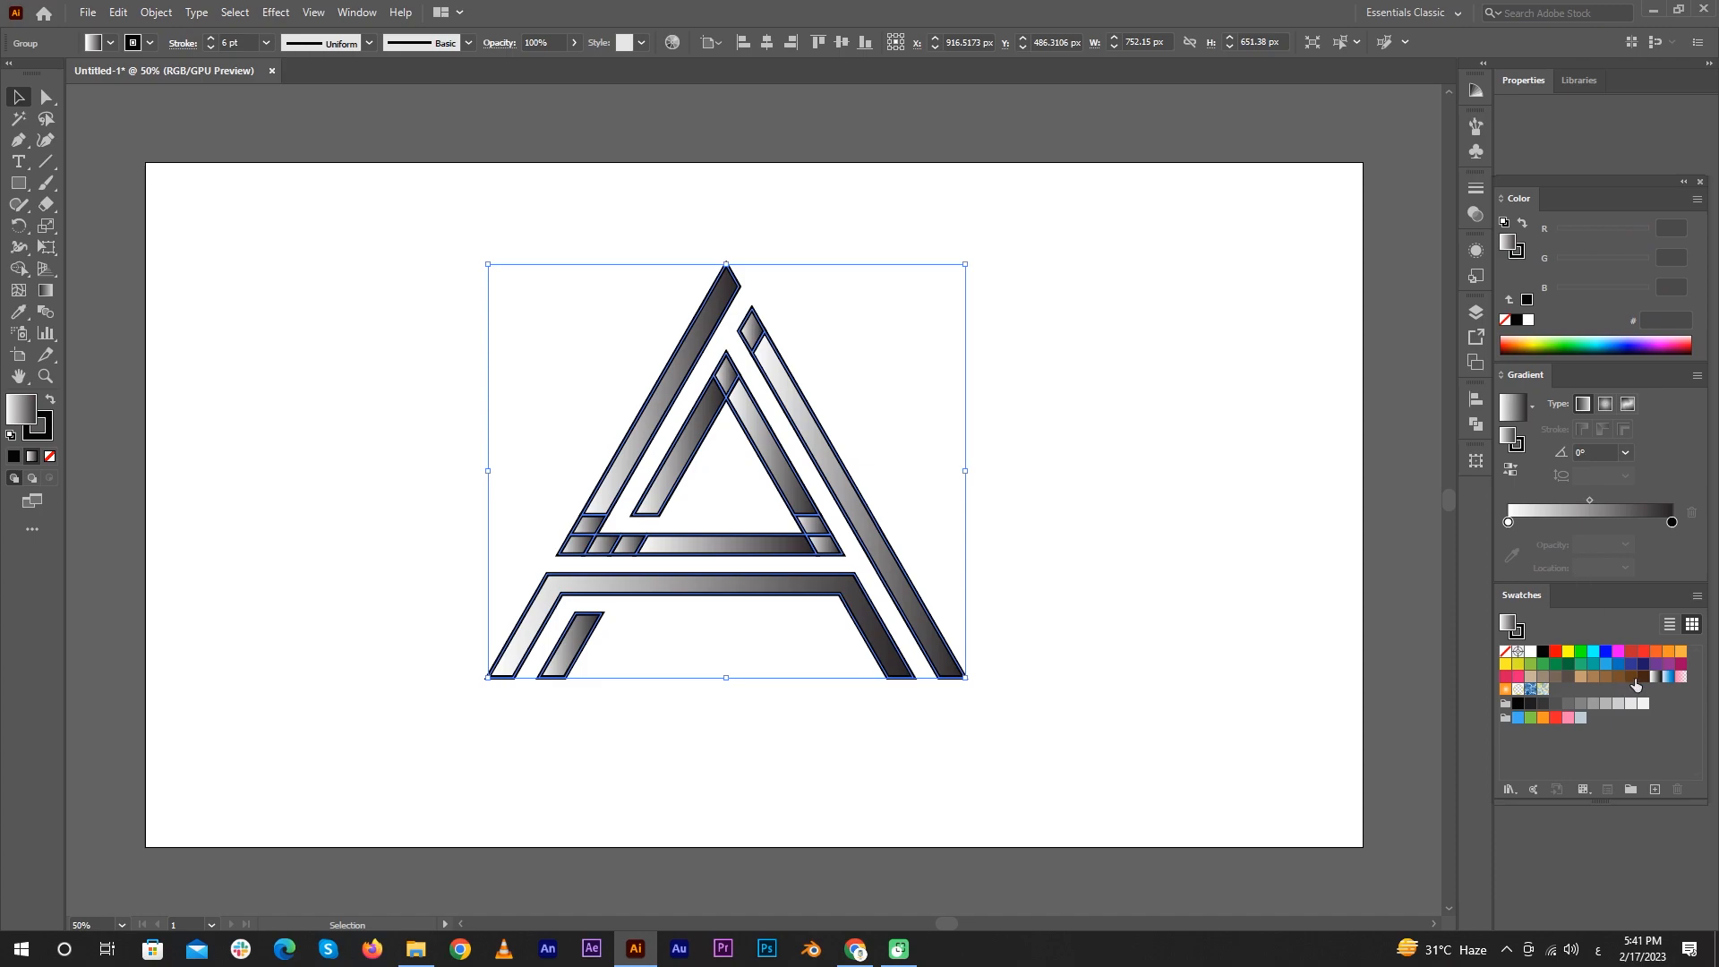
left_click(1668, 676)
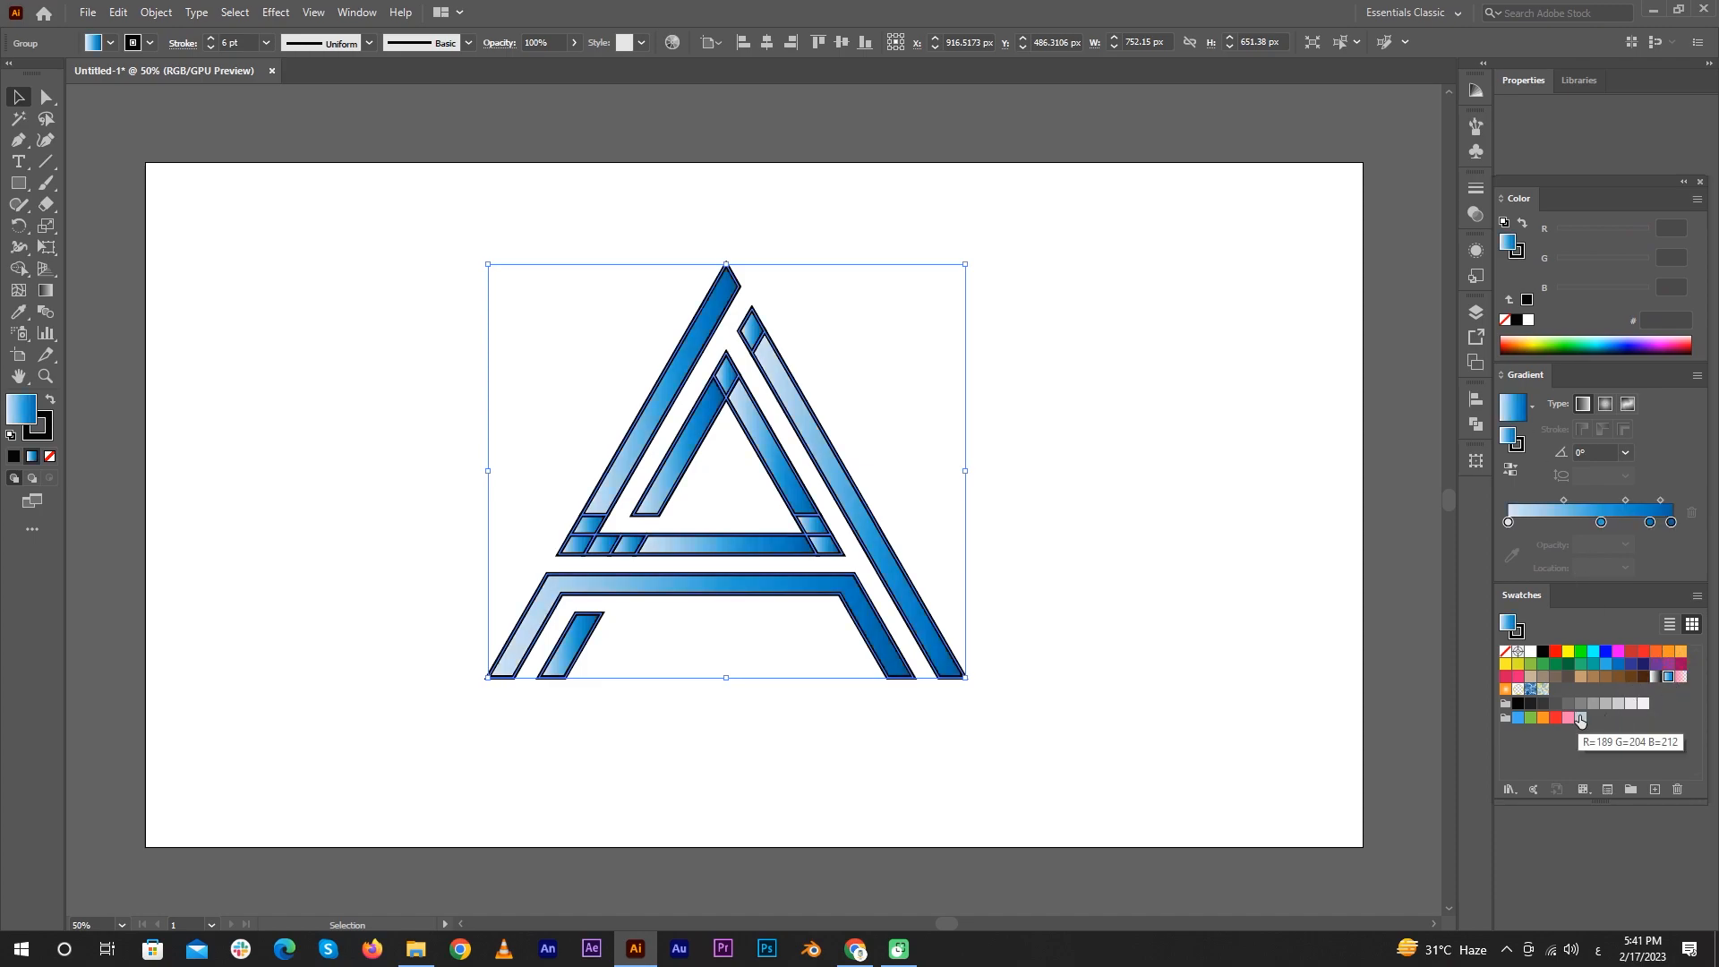
left_click(1656, 677)
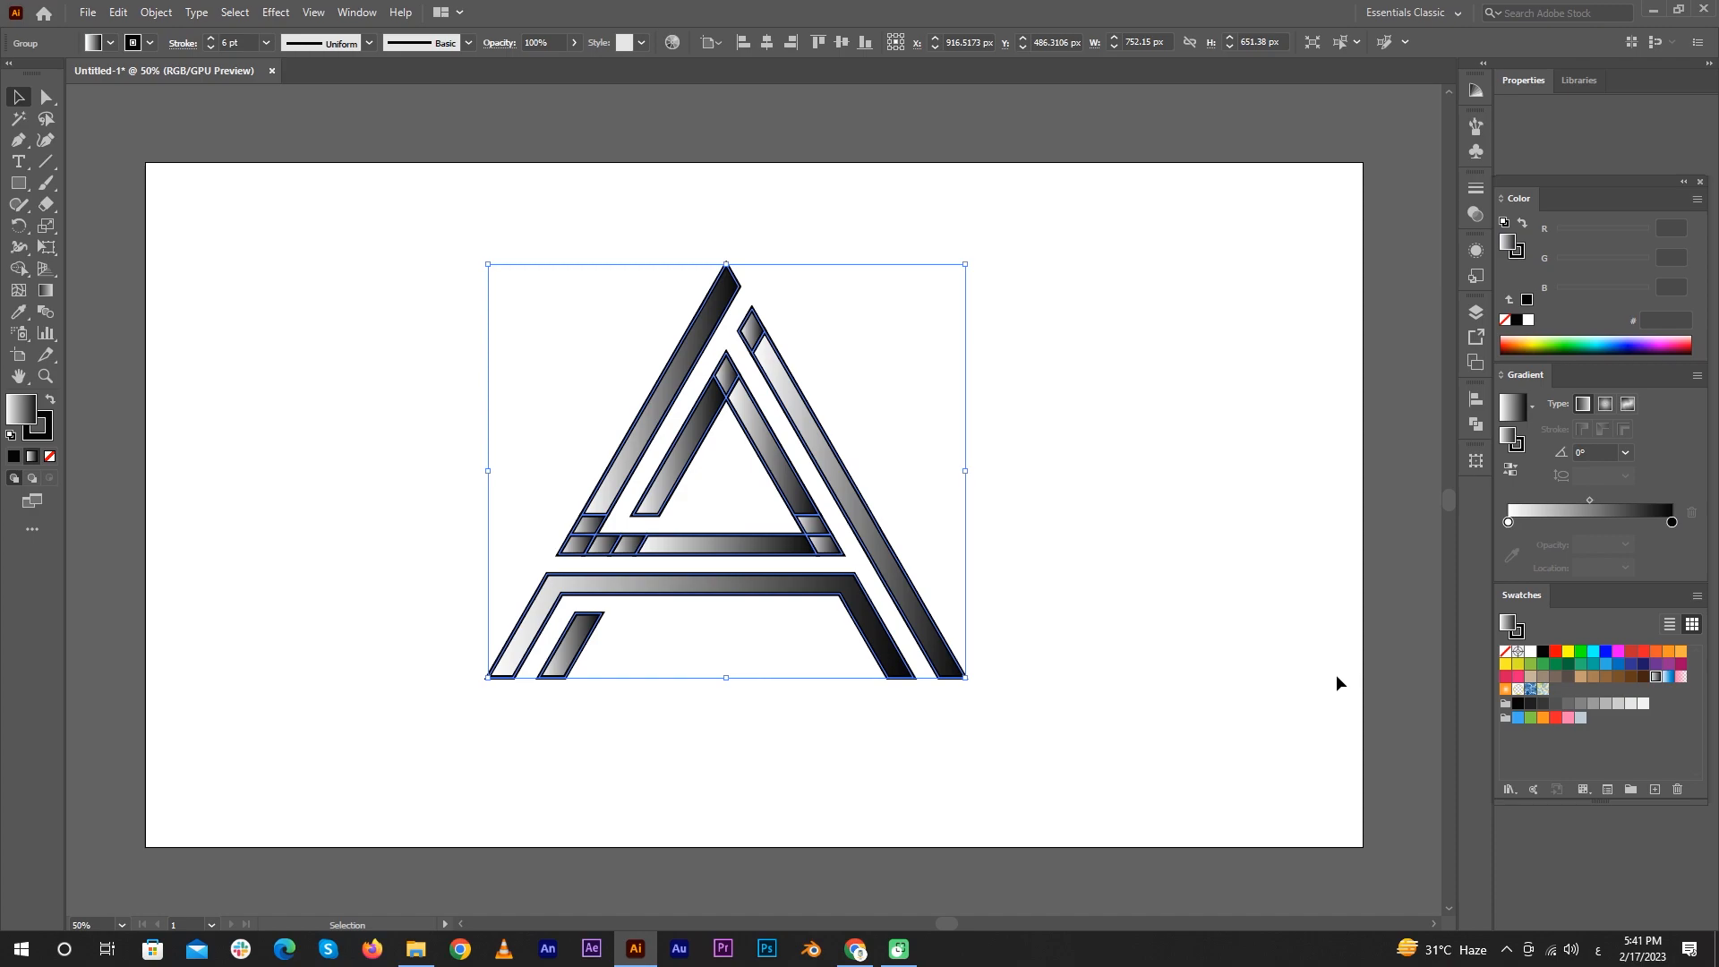
left_click(1436, 612)
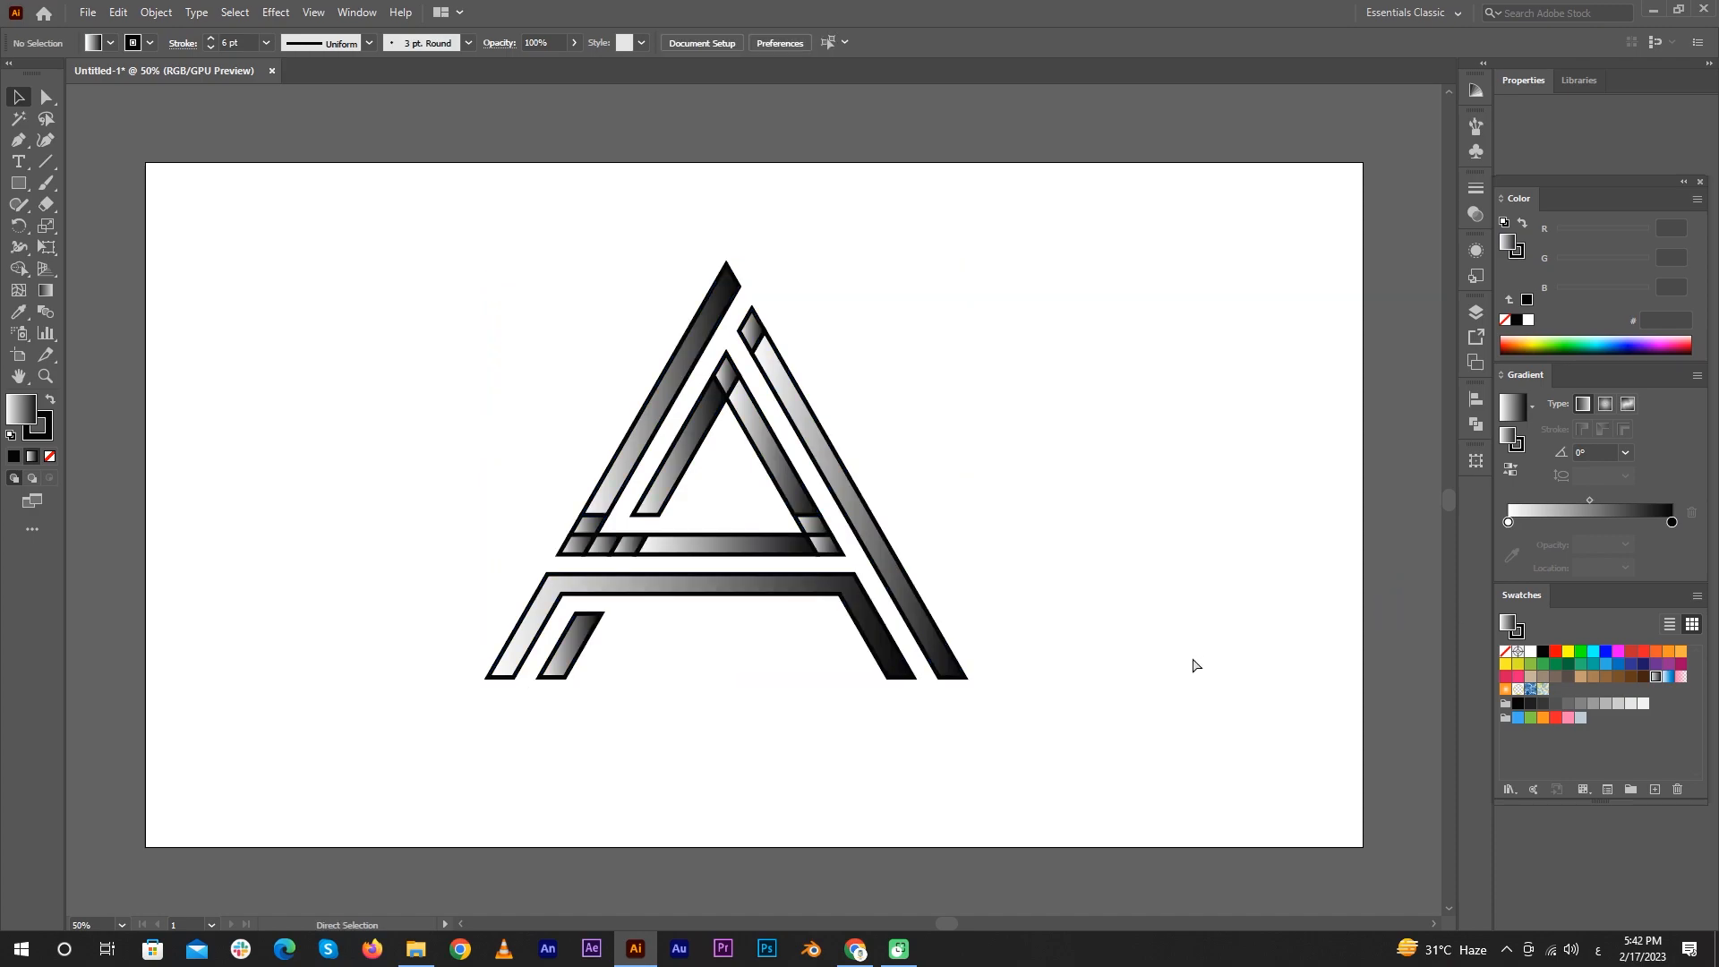
key("ctrl+z")
key("ctrl+z")
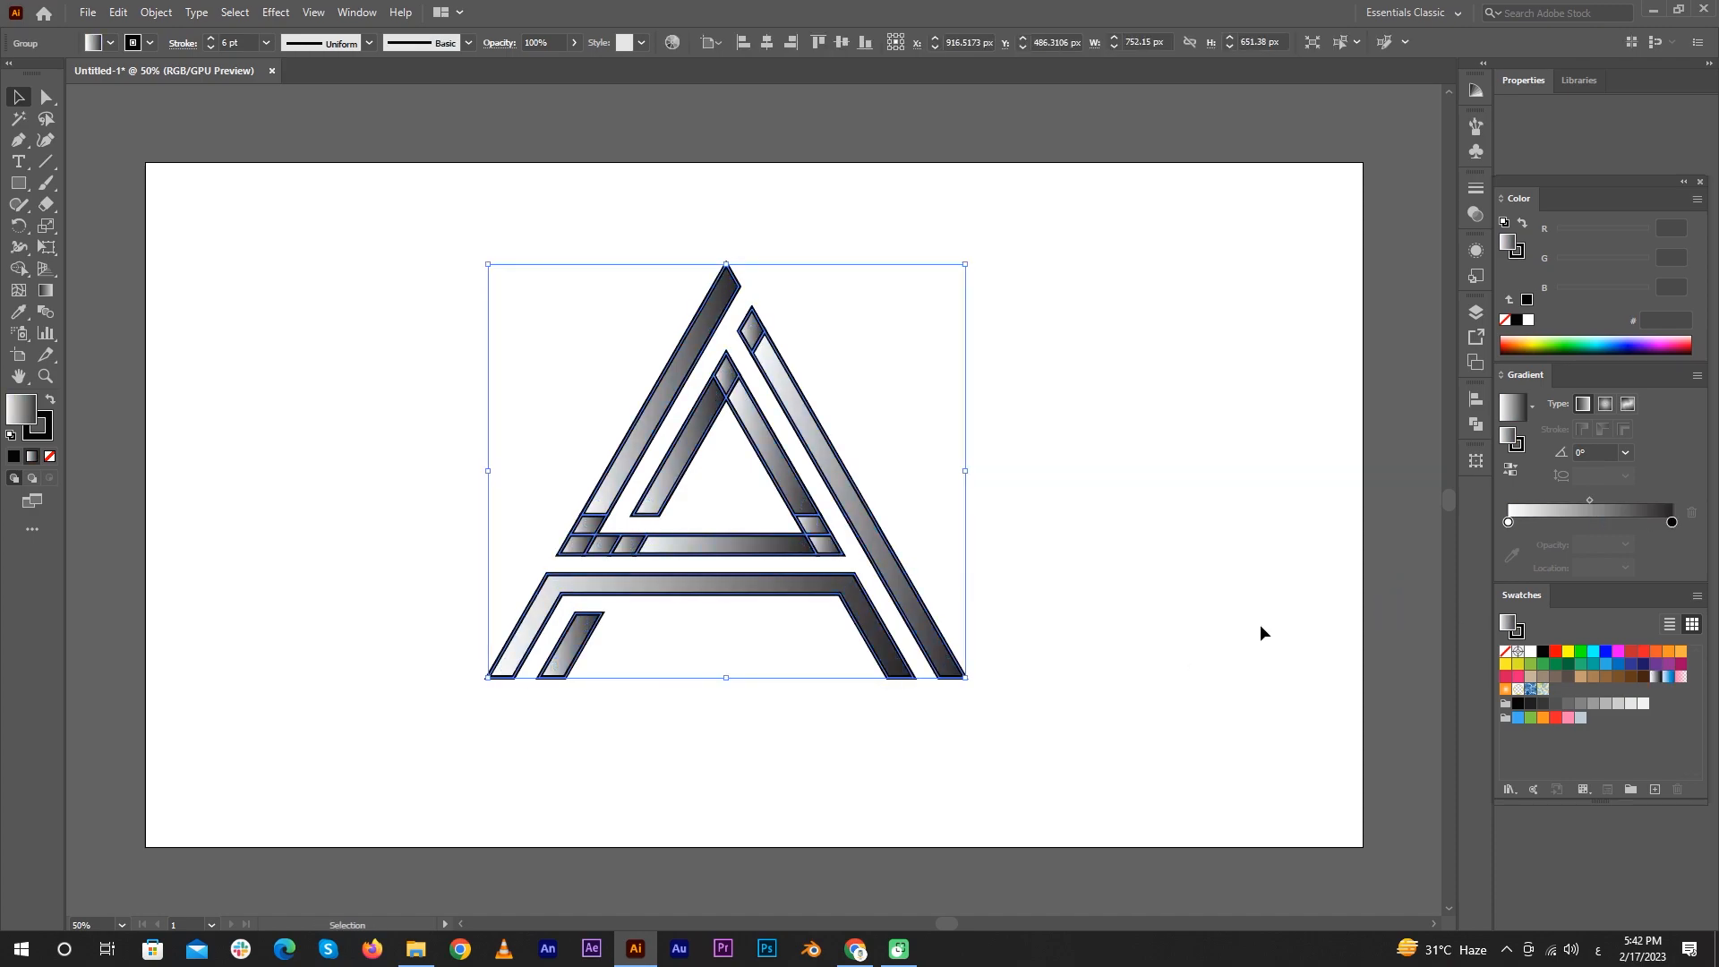
key("ctrl+z")
left_click(1261, 628)
Step: Remove the stroke from the whole A and make the fill the active colour attribute
left_click_drag(326, 196, 1100, 744)
left_click(43, 437)
left_click(50, 456)
left_click(284, 567)
mouse_move(307, 269)
left_mouse_down()
mouse_move(1016, 690)
mouse_move(1043, 736)
left_mouse_up()
left_click(1655, 678)
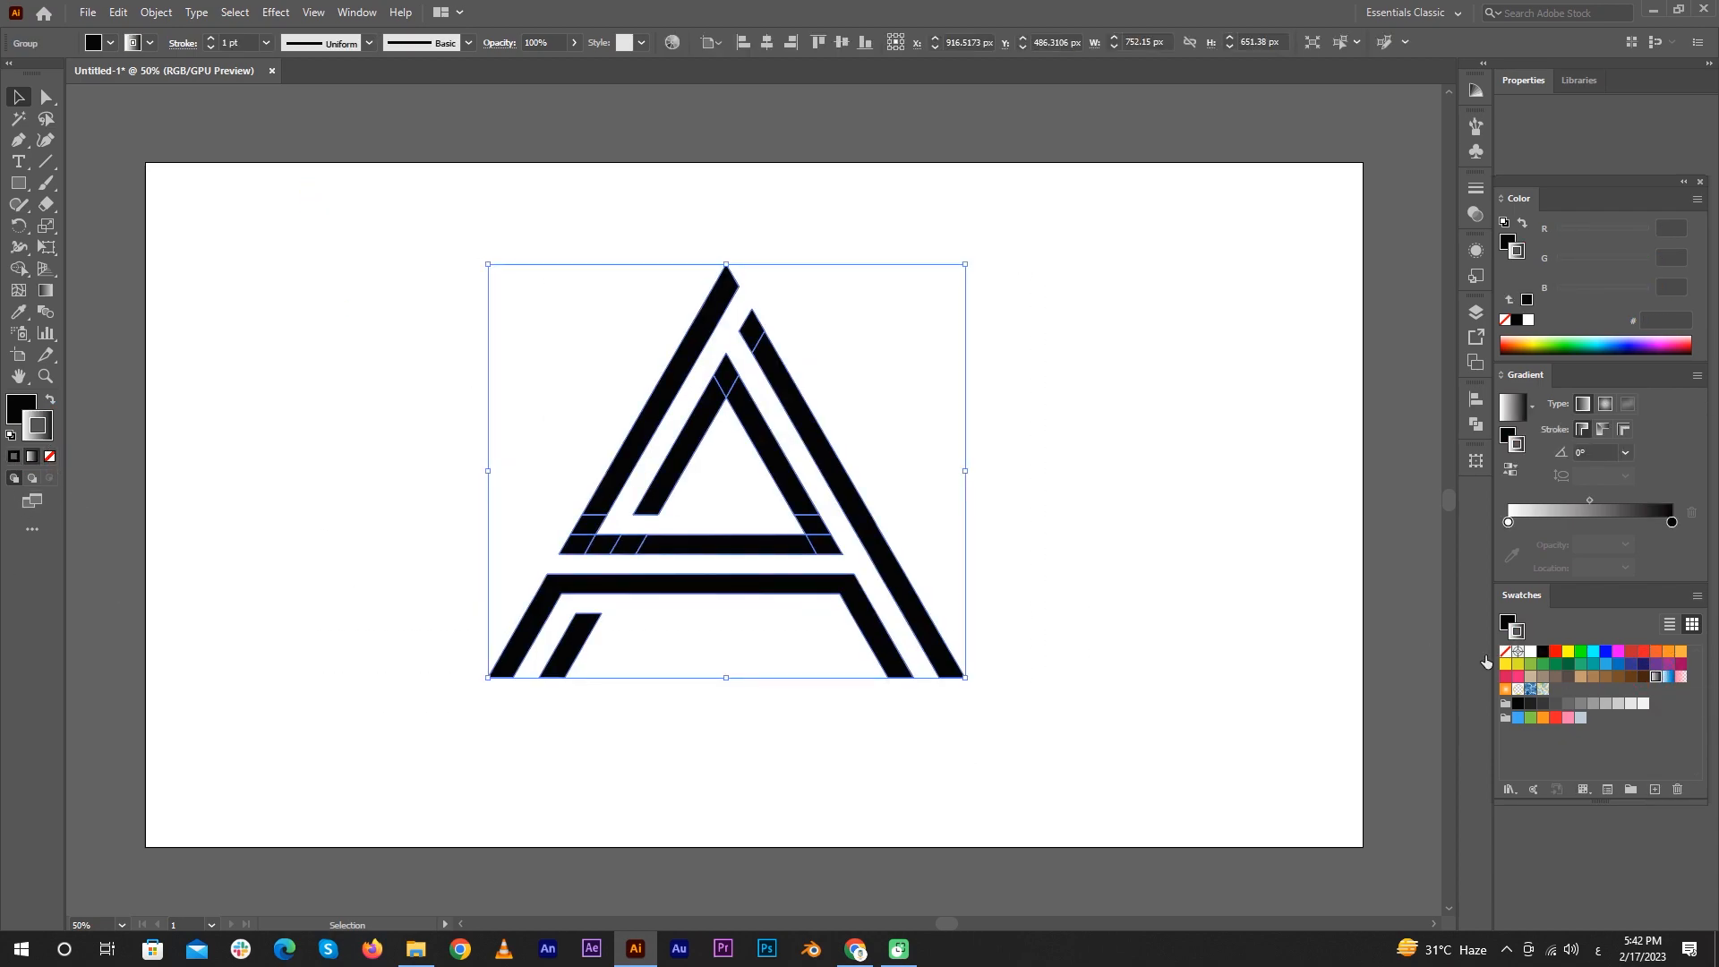
left_click(49, 456)
key("x")
Step: Try the white-to-black gradient fill on the strokeless A, and undo it
left_click(1656, 677)
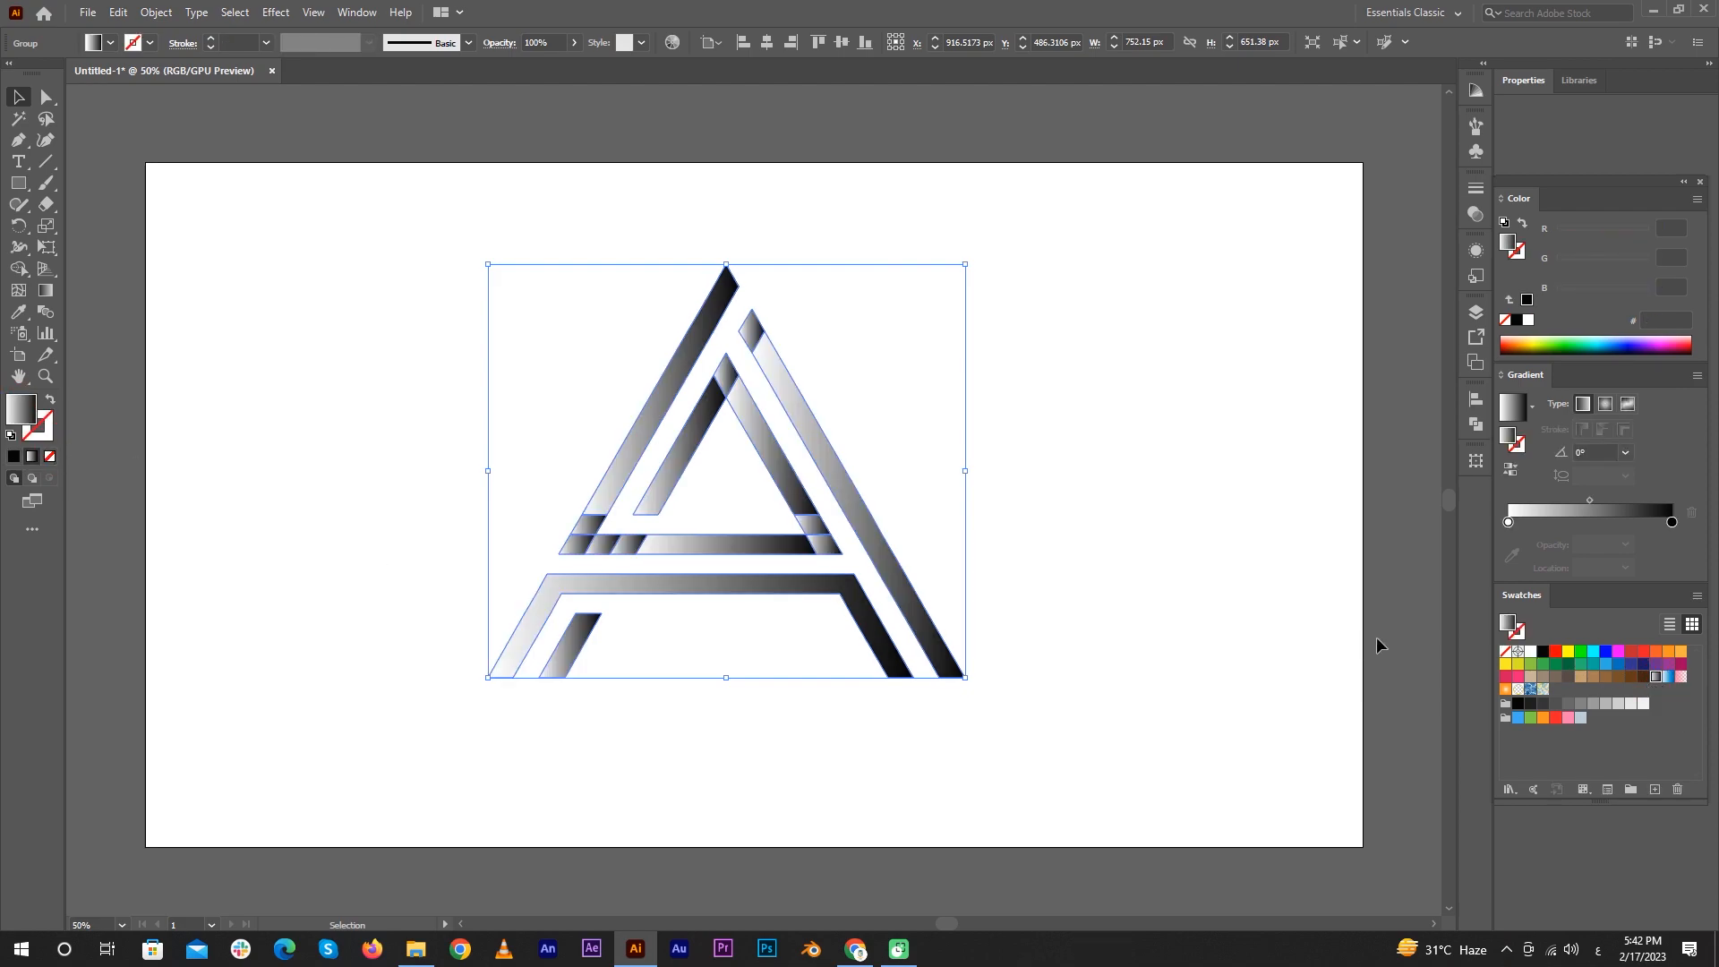
left_click(1366, 636)
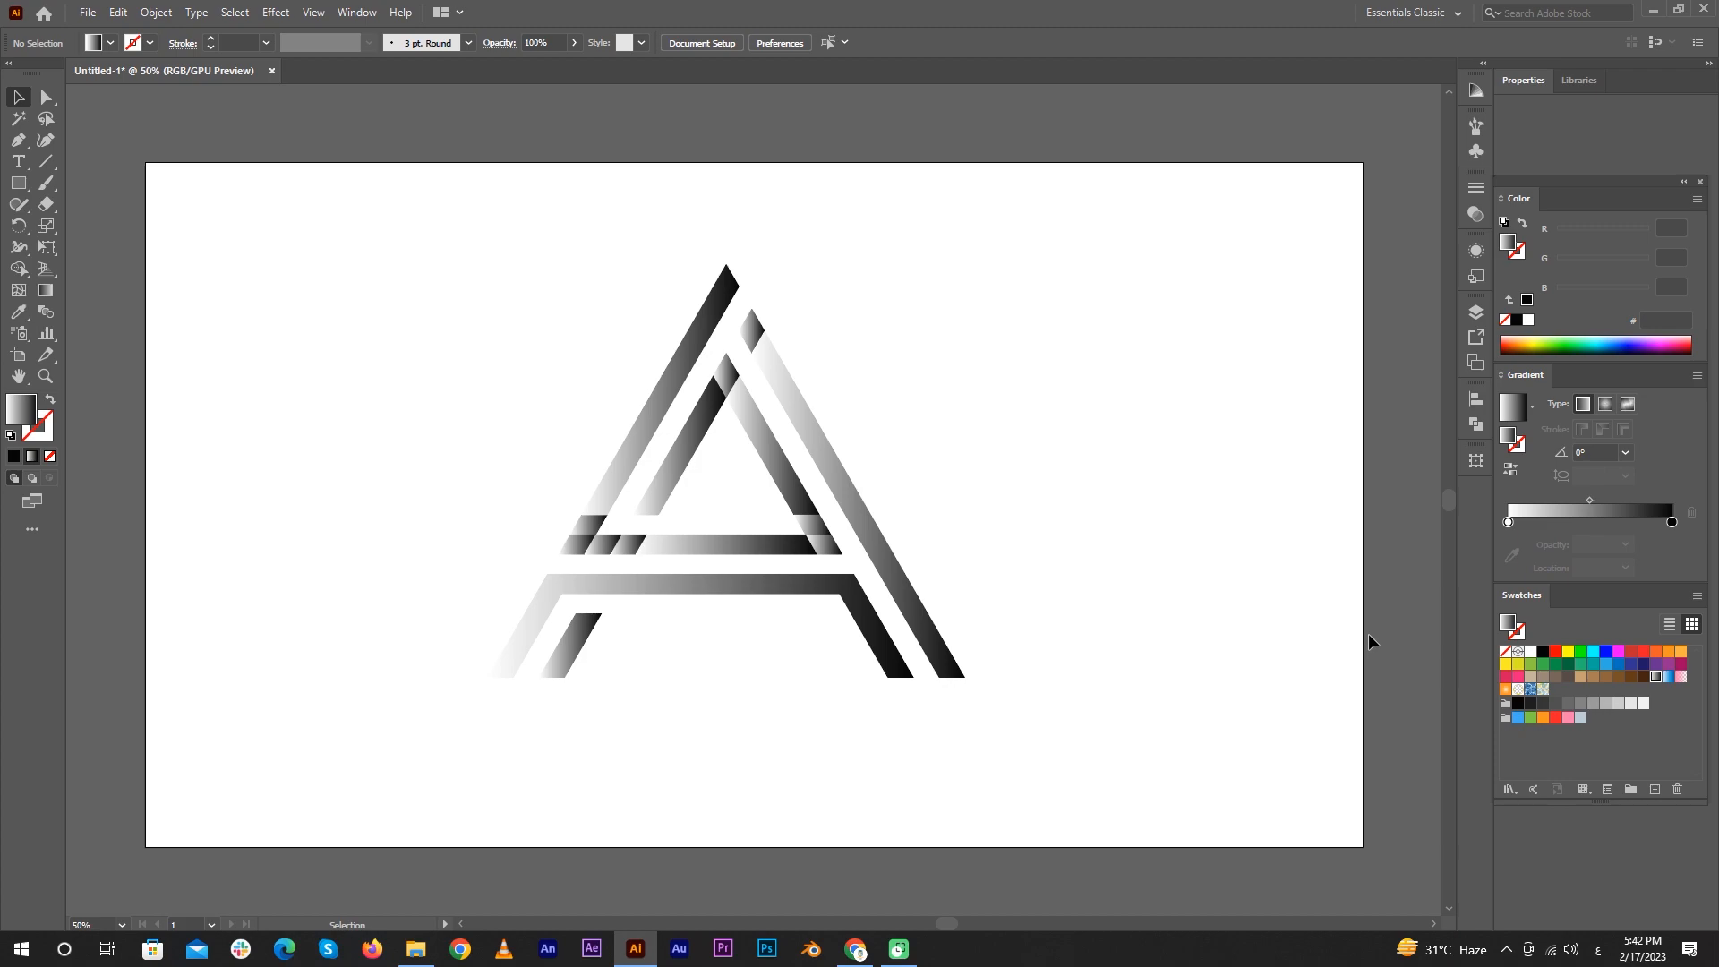
key("ctrl+z")
key("ctrl+z")
Step: Merge the A's adjoining pieces into continuous bands with the Pathfinder Unite operation
left_click_drag(398, 175, 1089, 766)
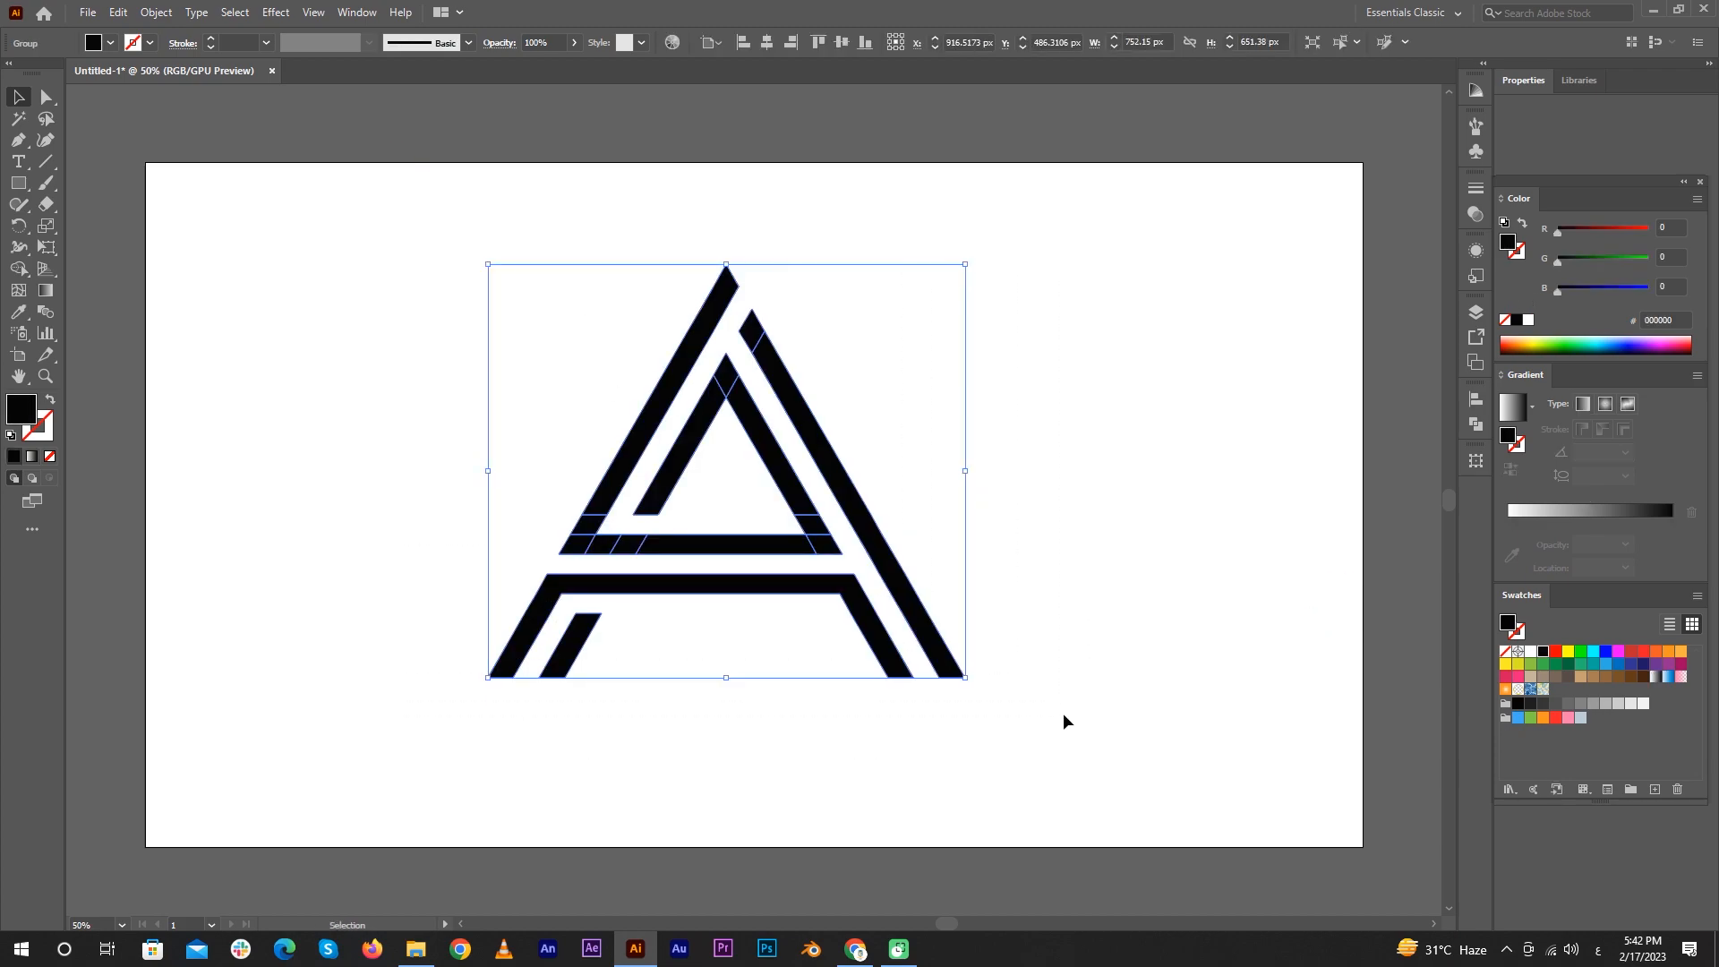
right_click(876, 604)
left_click(1263, 567)
left_click_drag(483, 184, 1139, 731)
left_click(1476, 311)
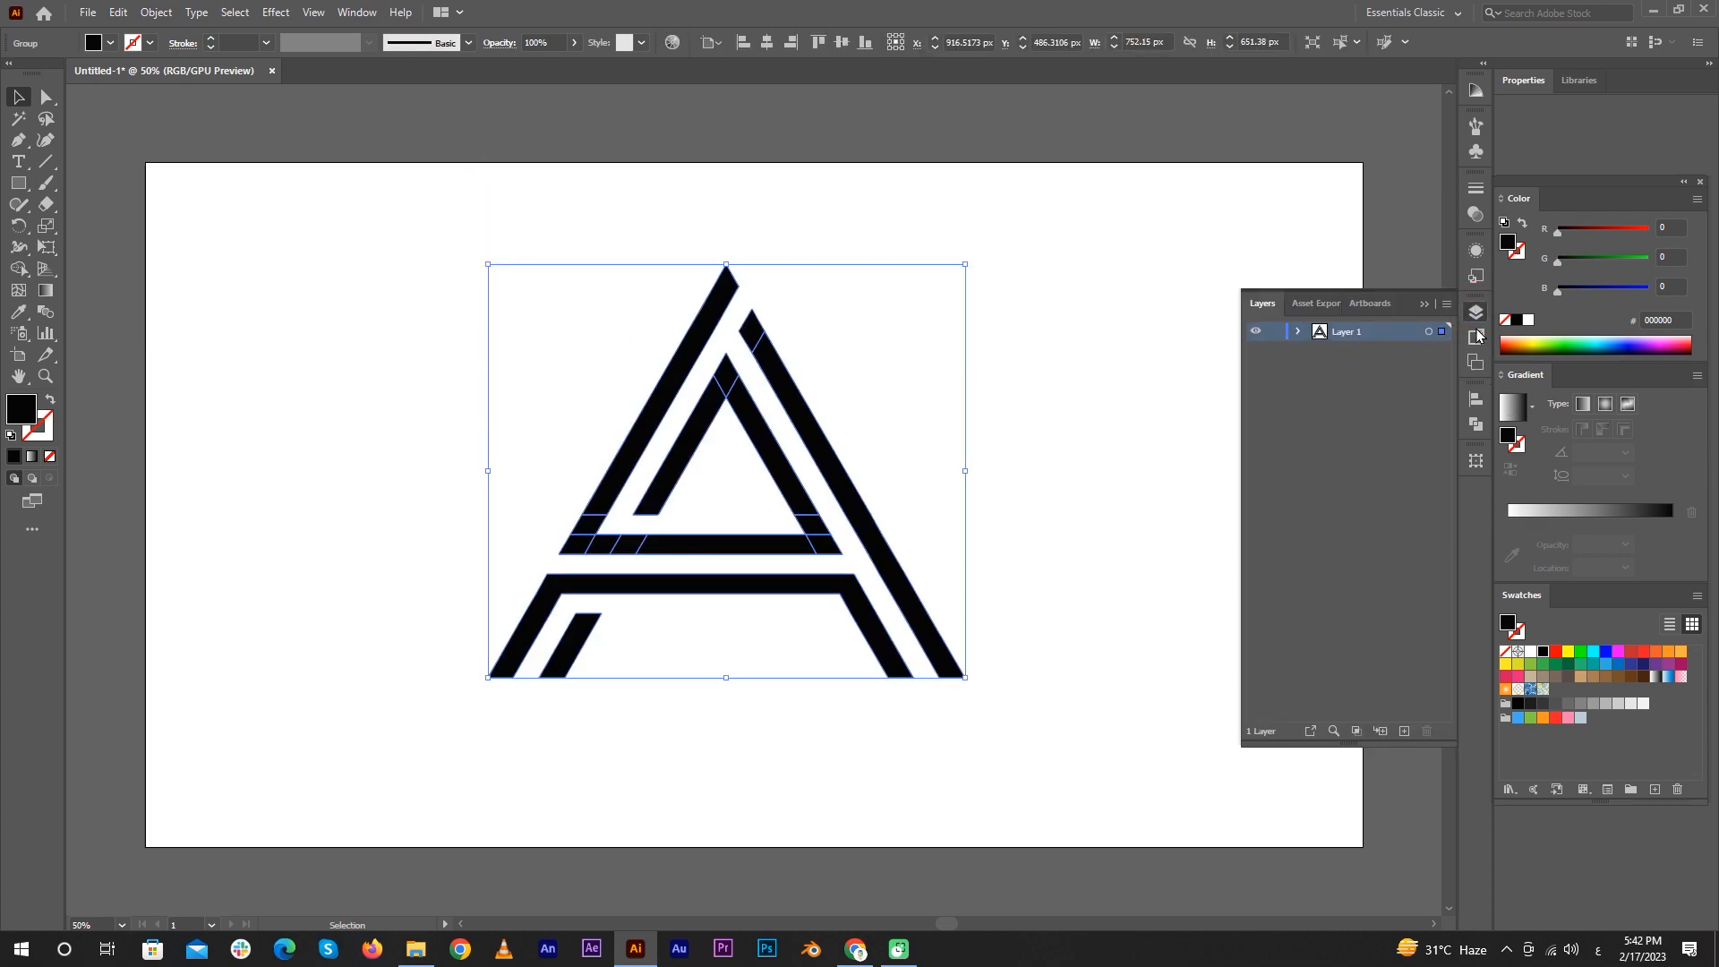
left_click(1476, 251)
left_click(1477, 219)
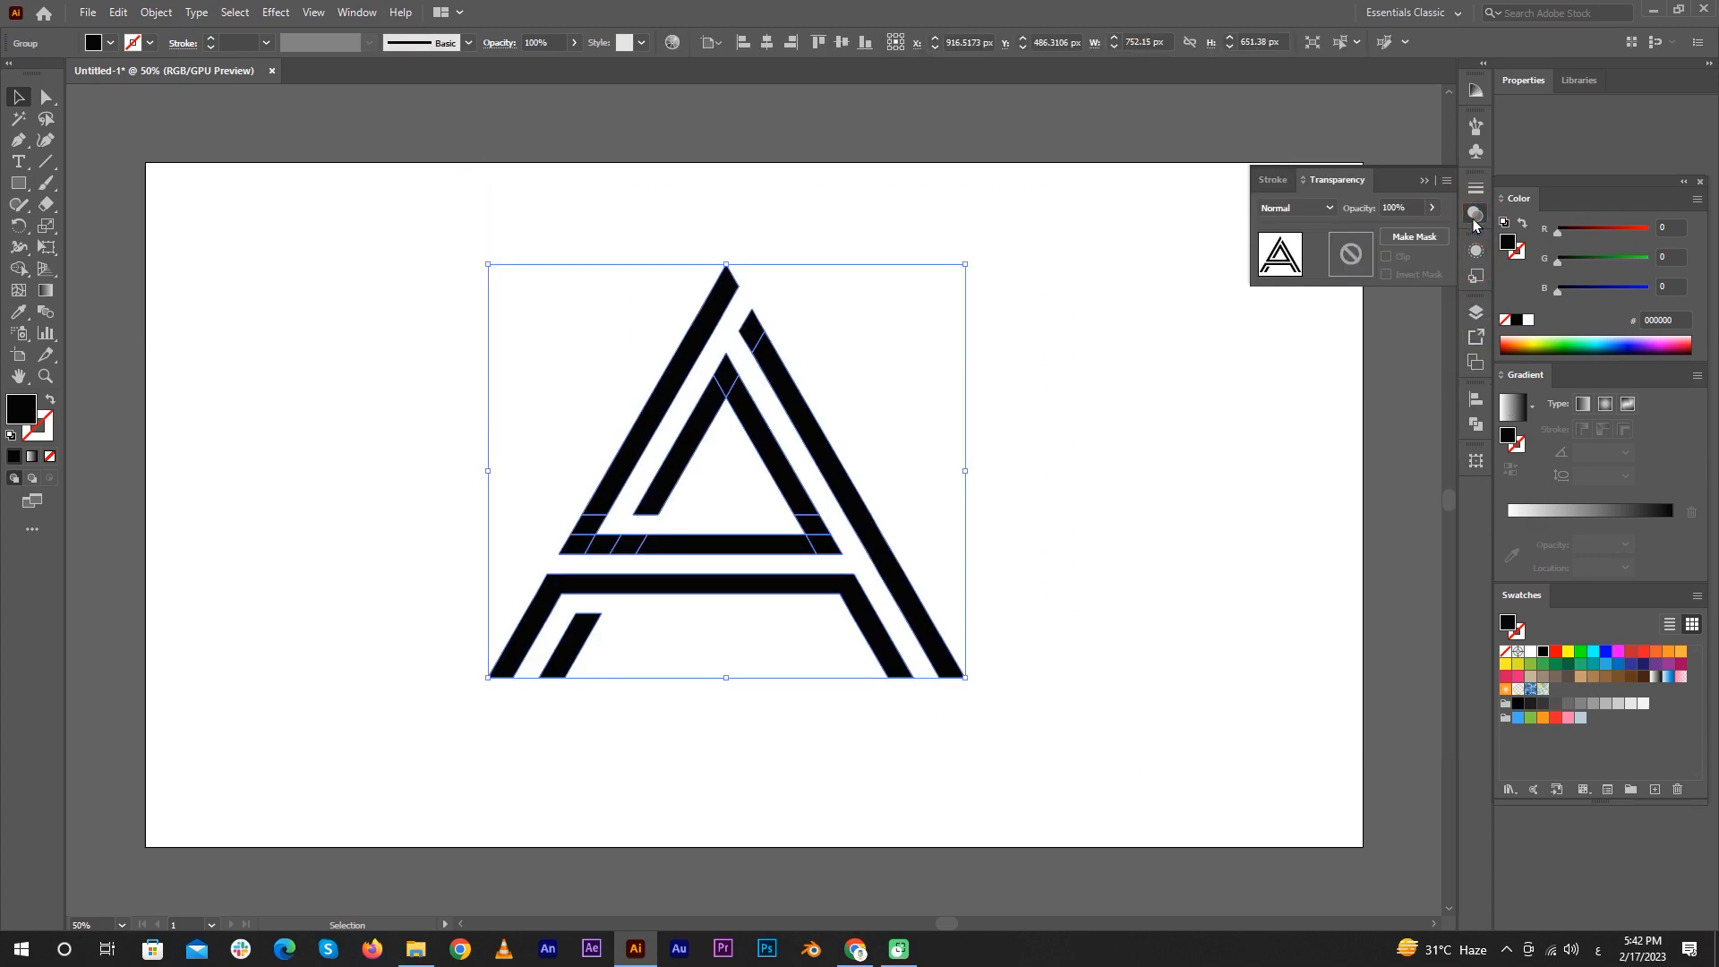
left_click(1477, 424)
left_click(1268, 440)
left_click(1144, 644)
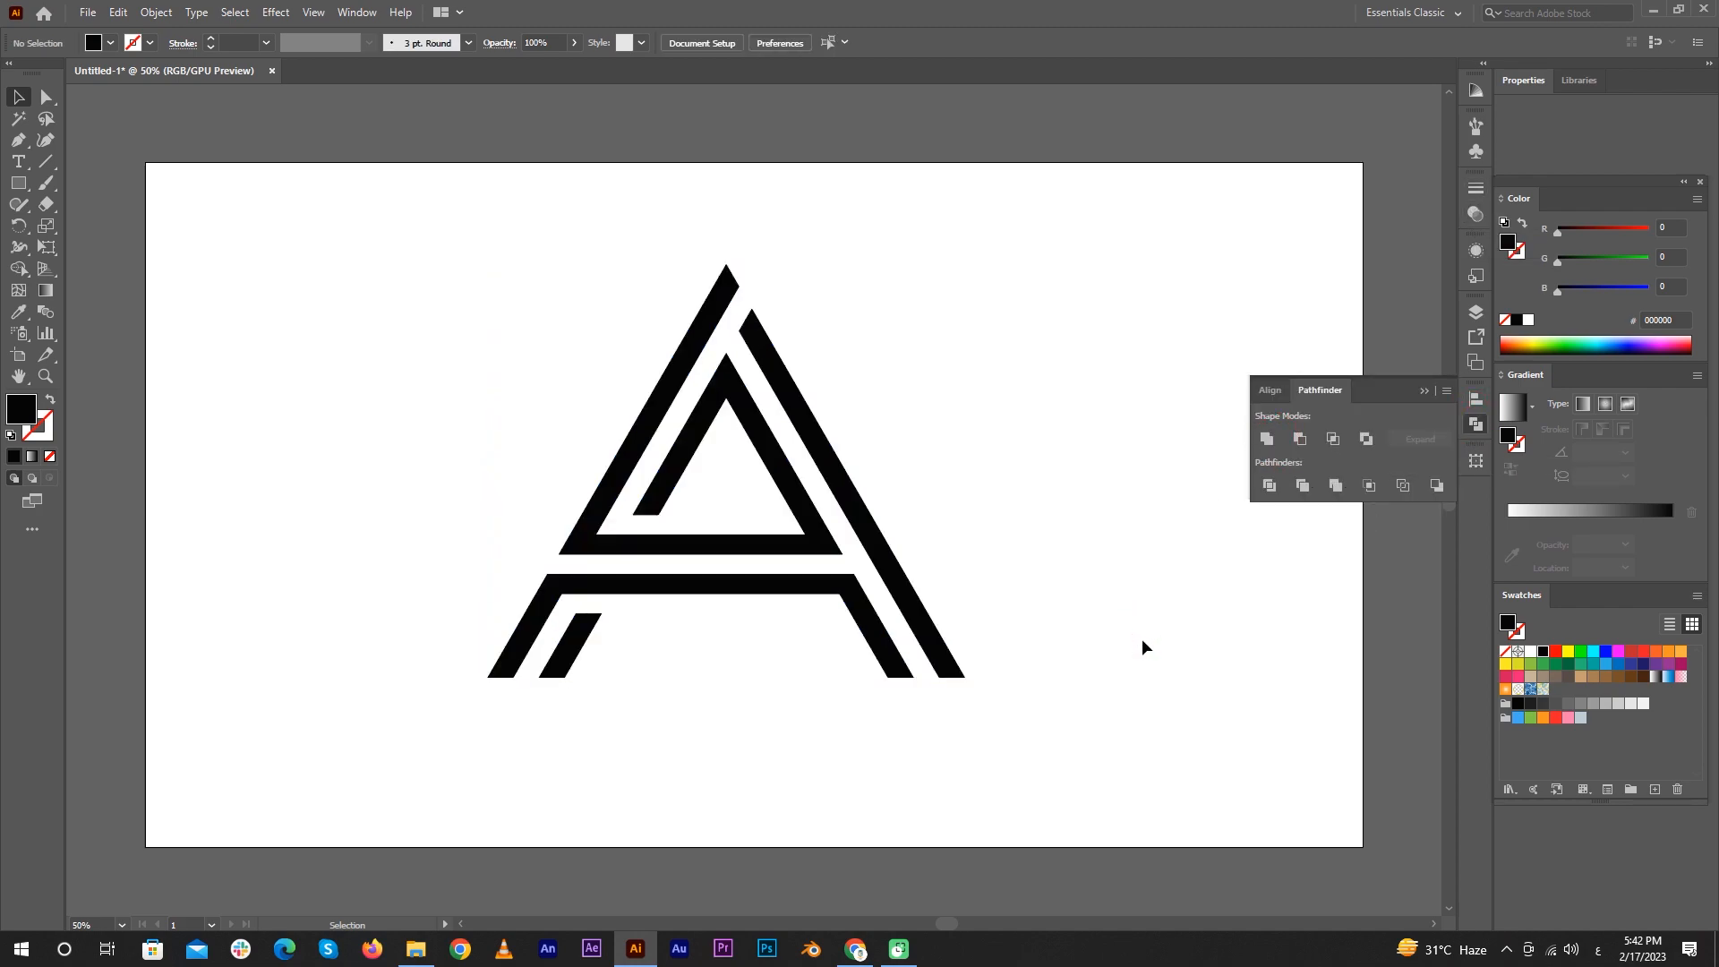
Step: Fill the united A with the white-to-black linear gradient swatch
left_click(1476, 423)
left_click(1655, 676)
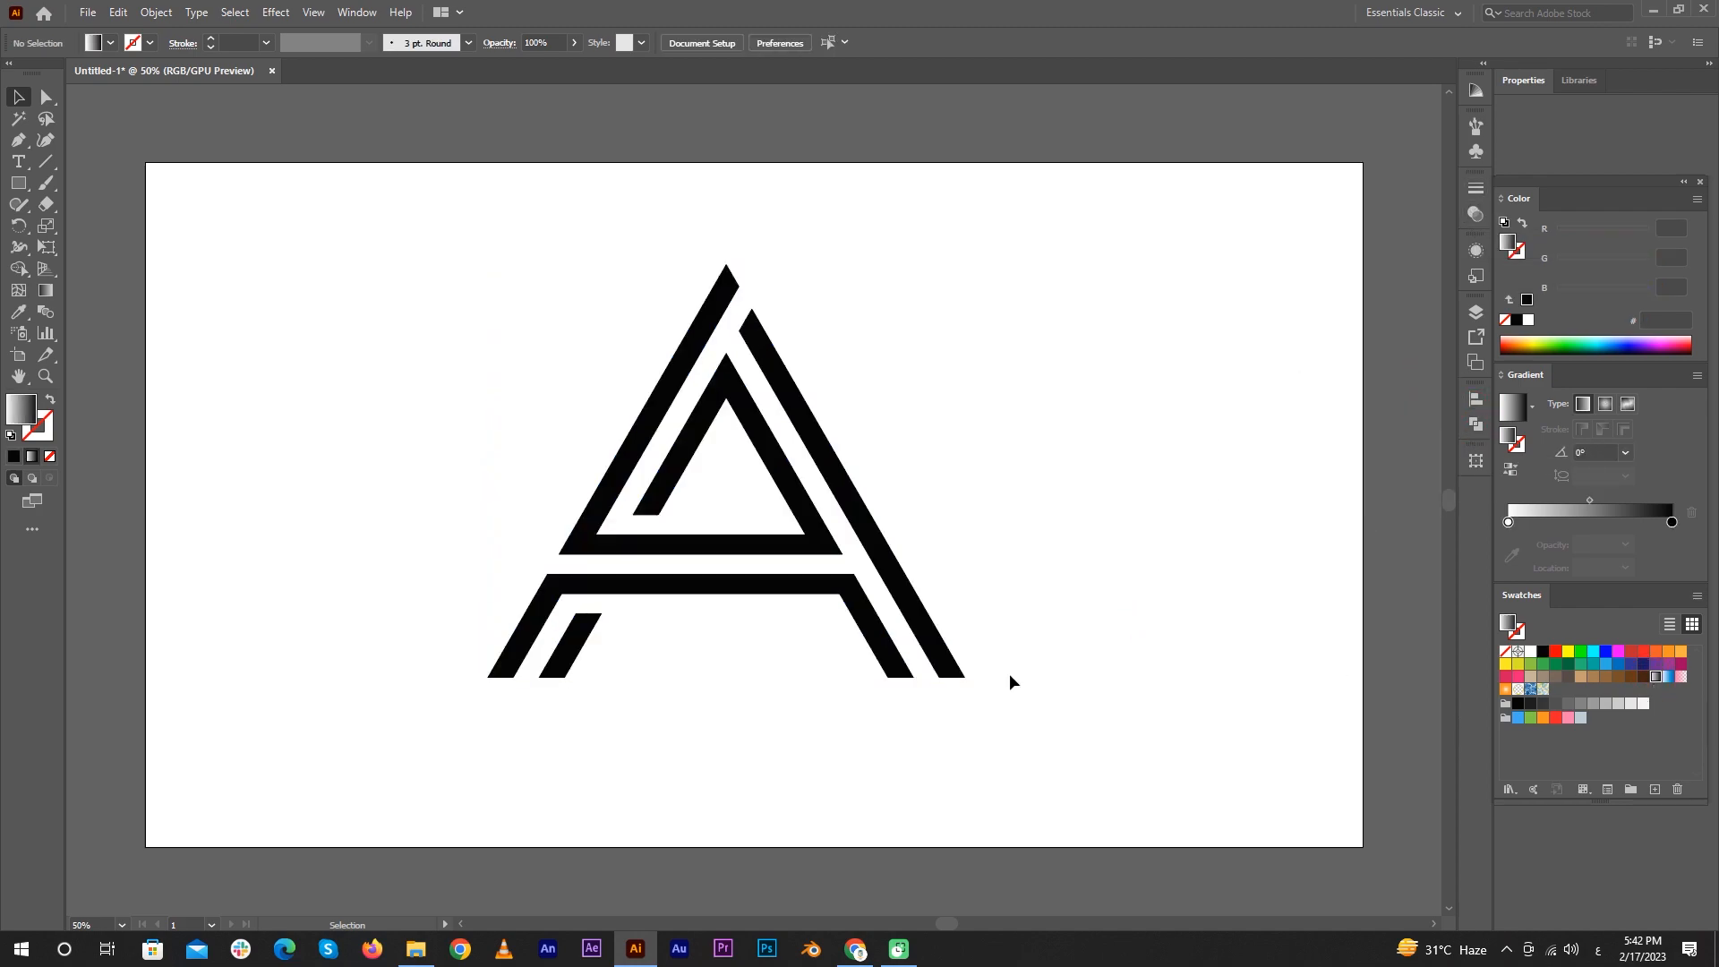
left_click(632, 463)
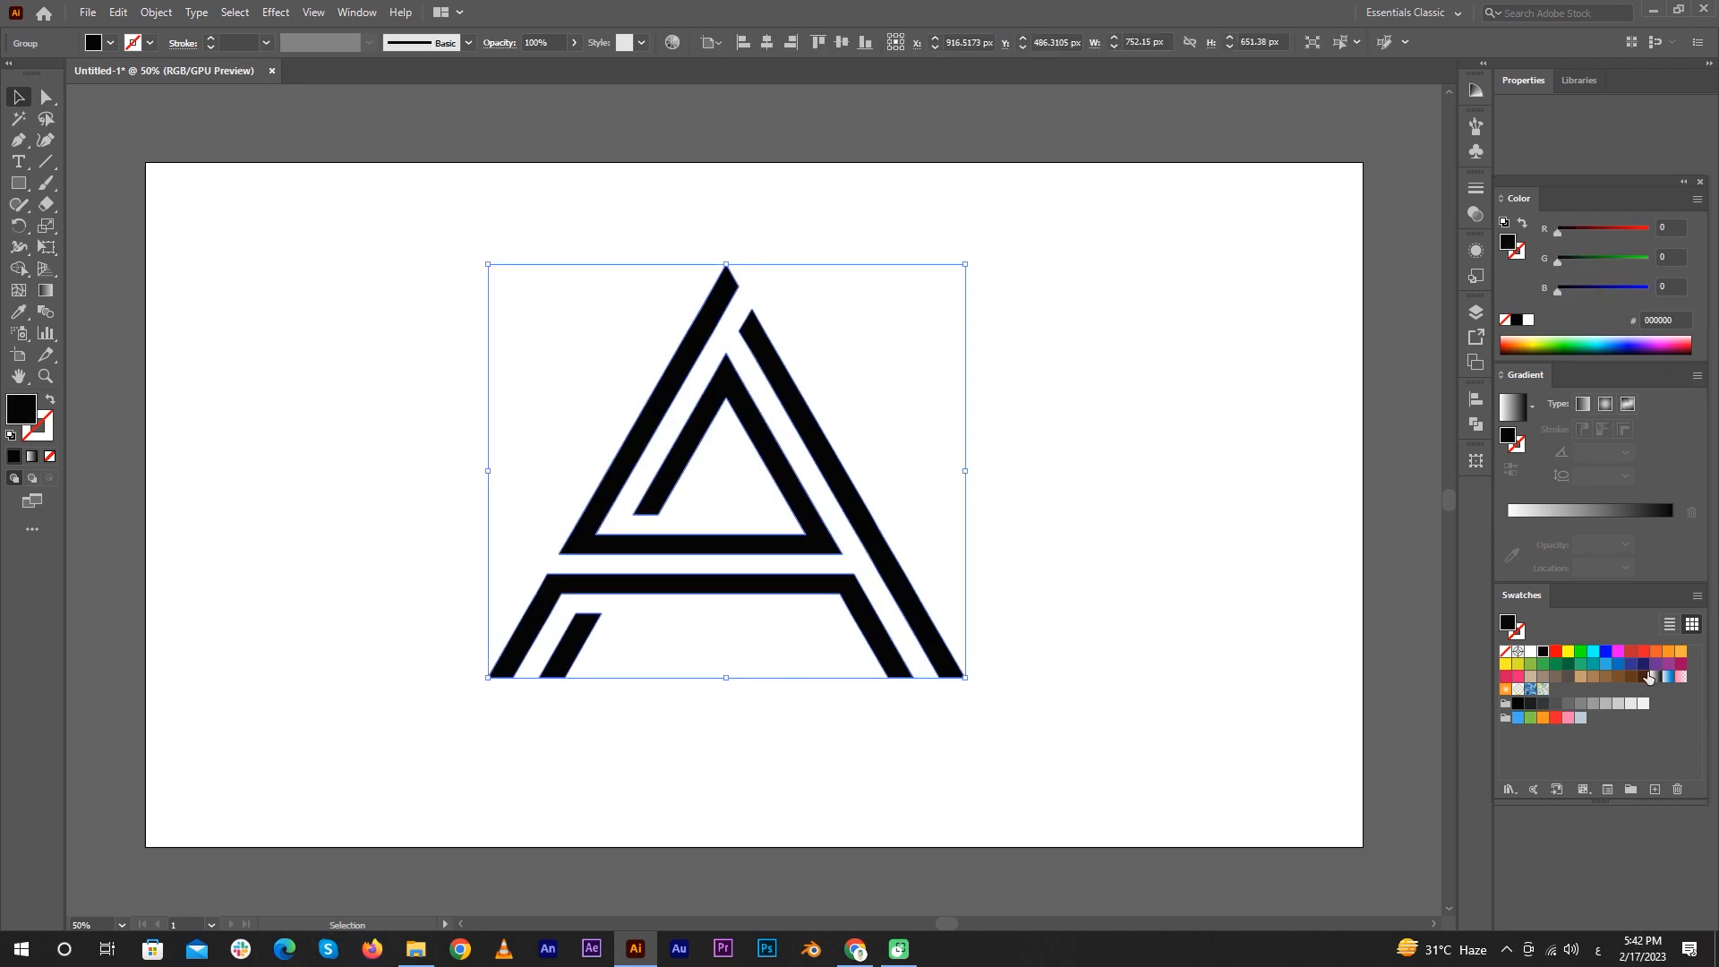
left_click(1655, 676)
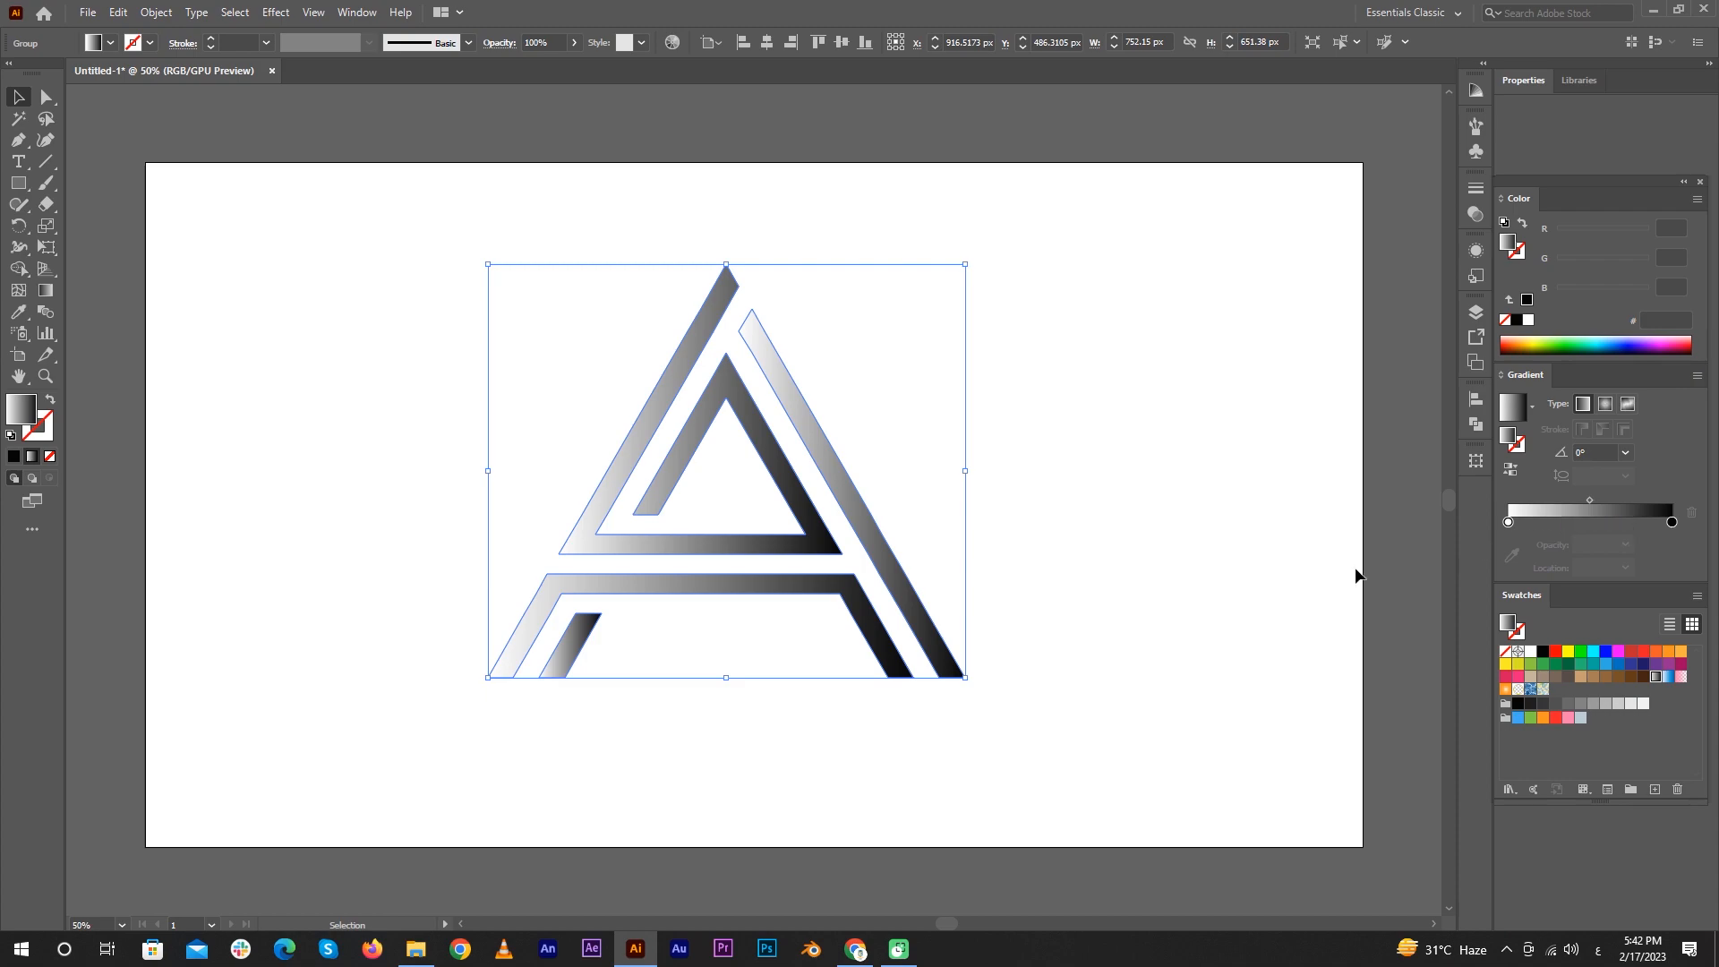
left_click(1263, 583)
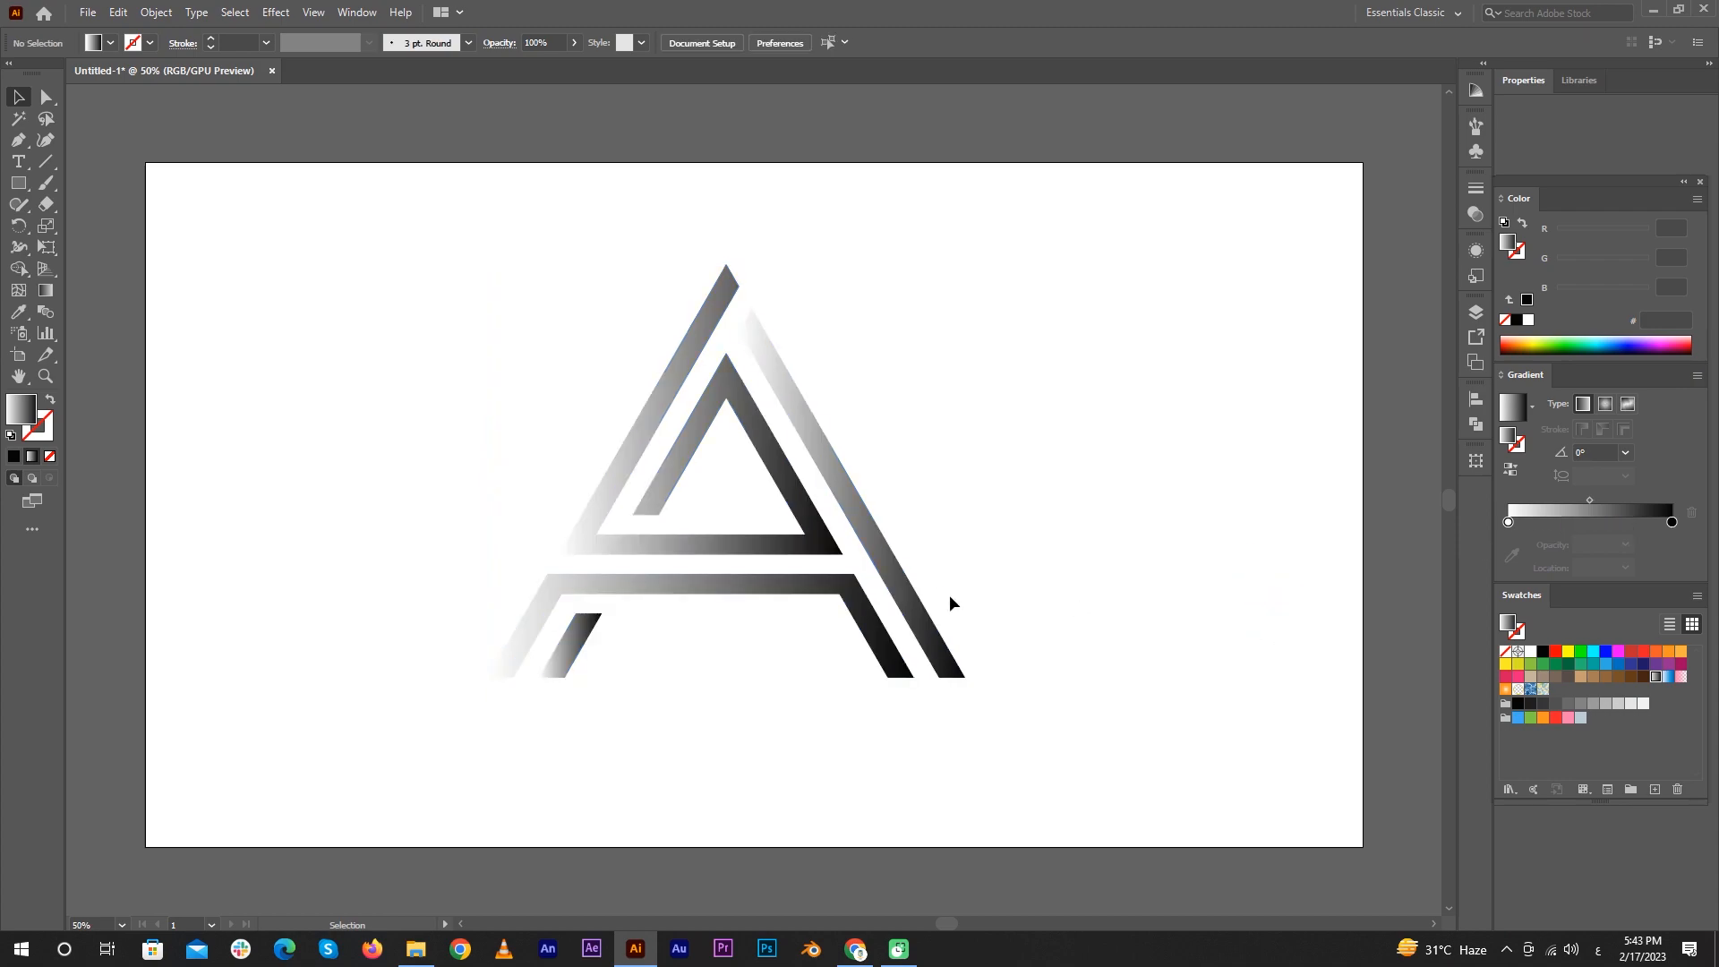
Step: Draw a 1920 × 1080 px rectangle covering the artboard, filled with orange f15a24, and place it behind the A
left_click(18, 182)
left_click_drag(146, 162, 1362, 844)
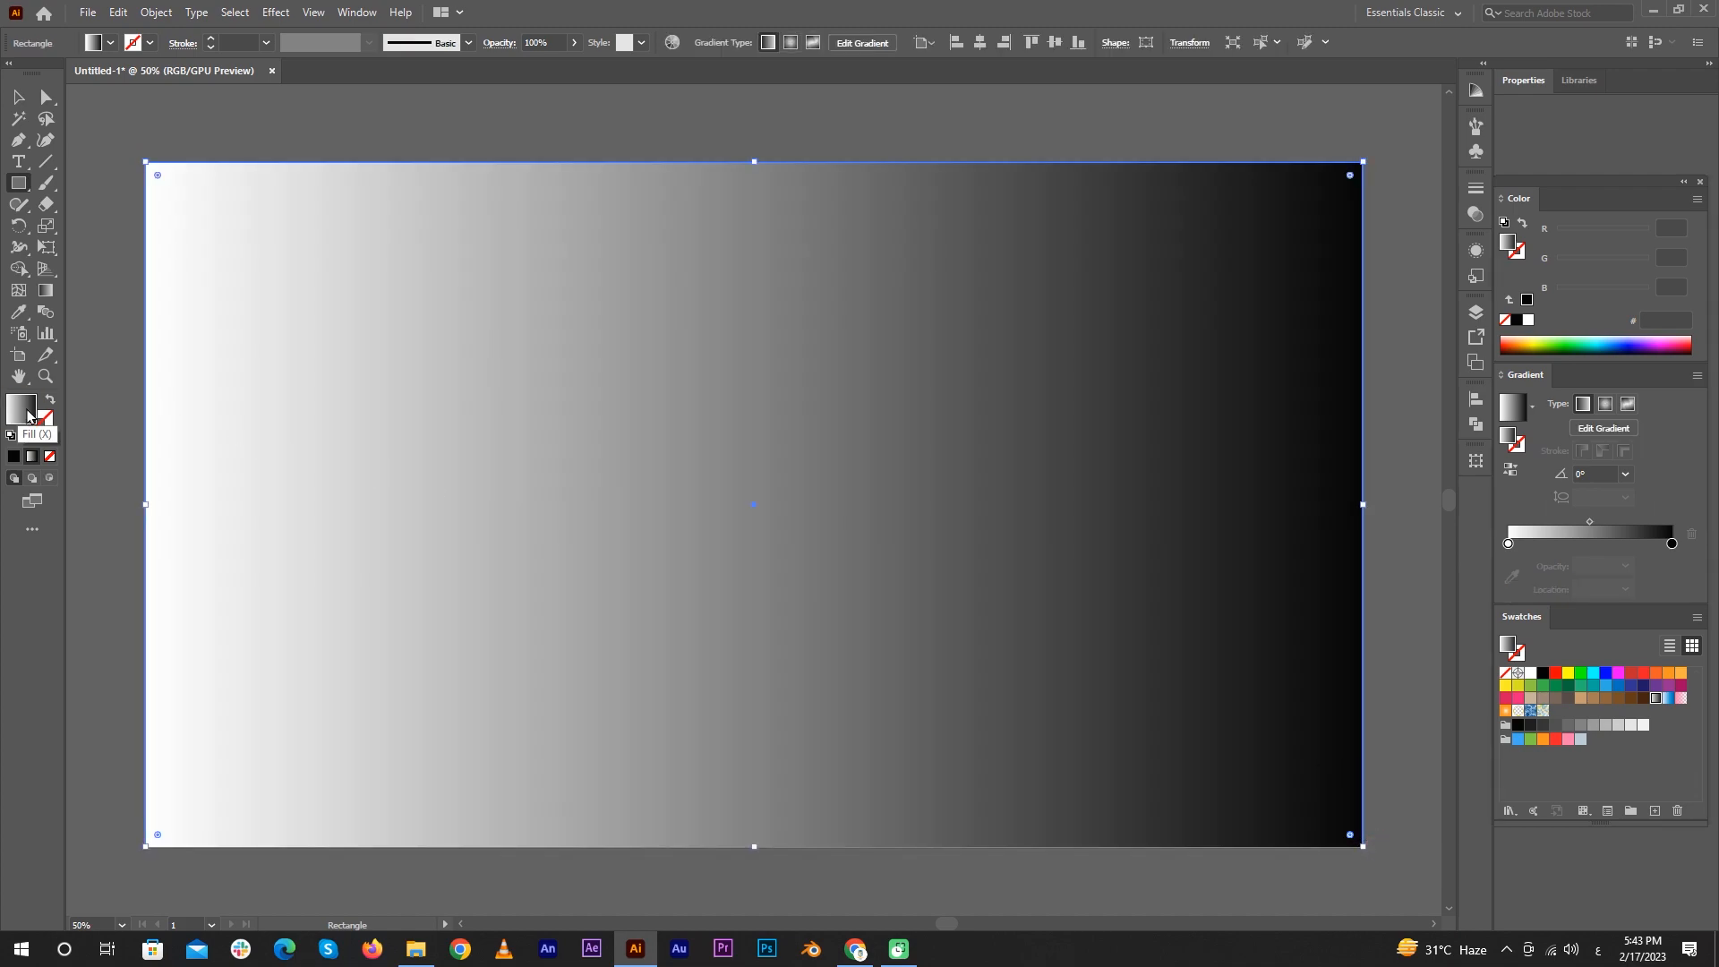
left_click(1655, 673)
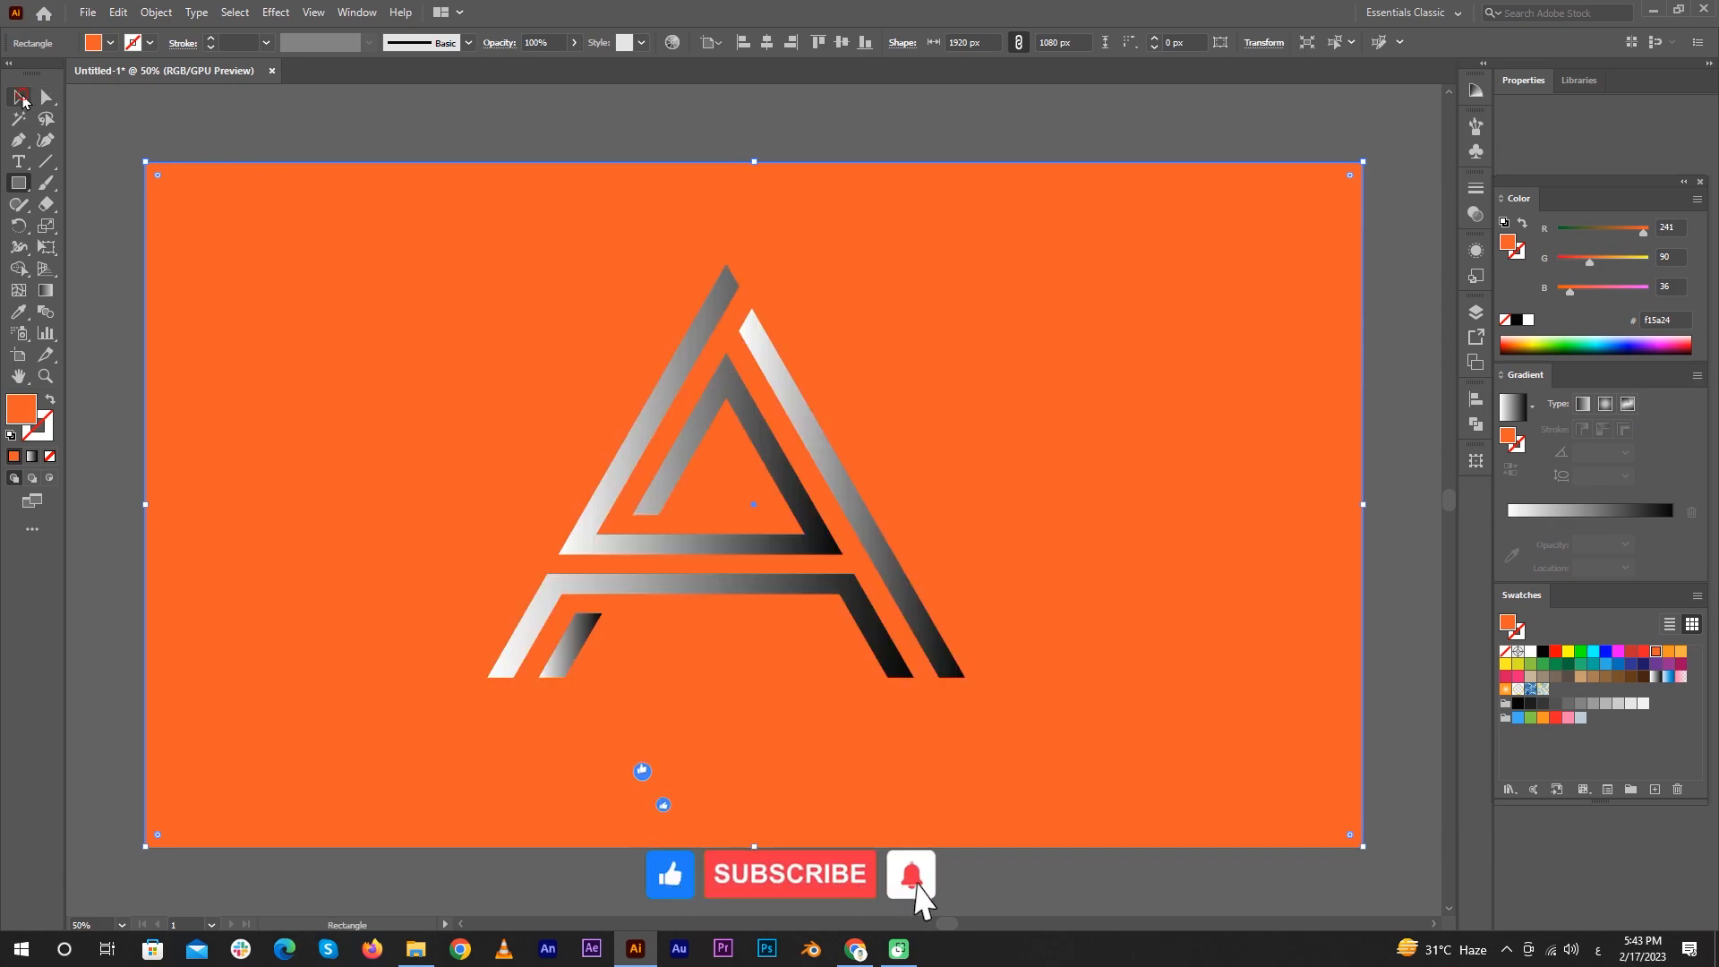
left_click(21, 98)
left_click(215, 120)
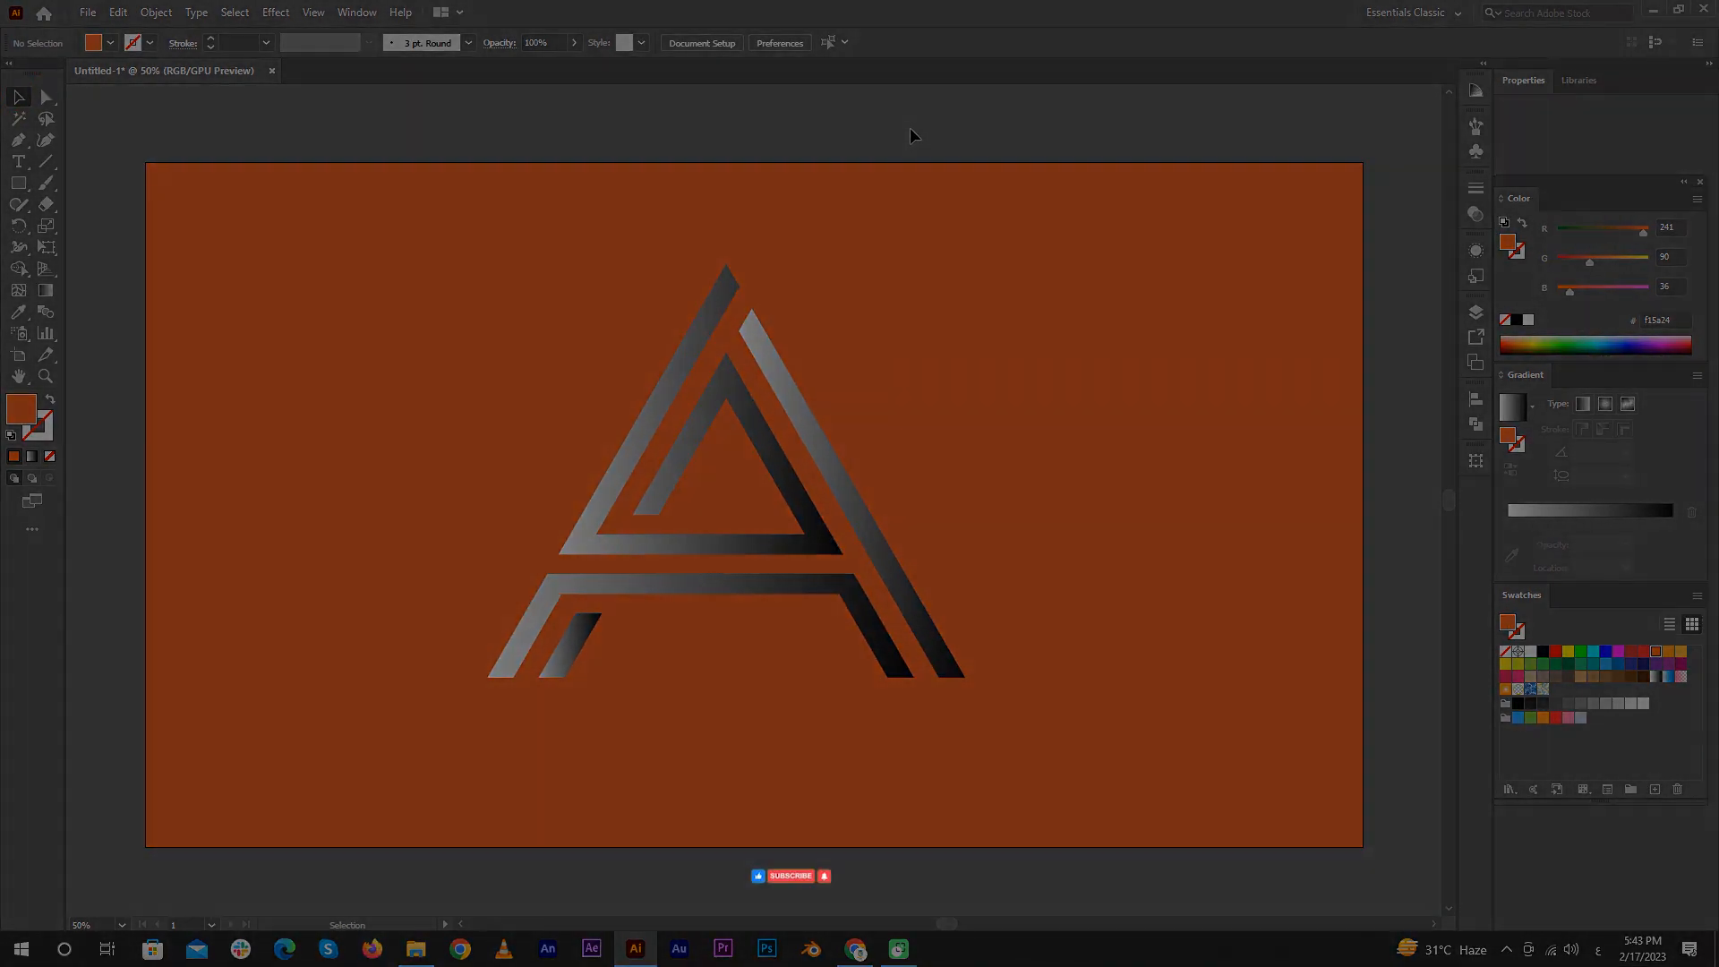